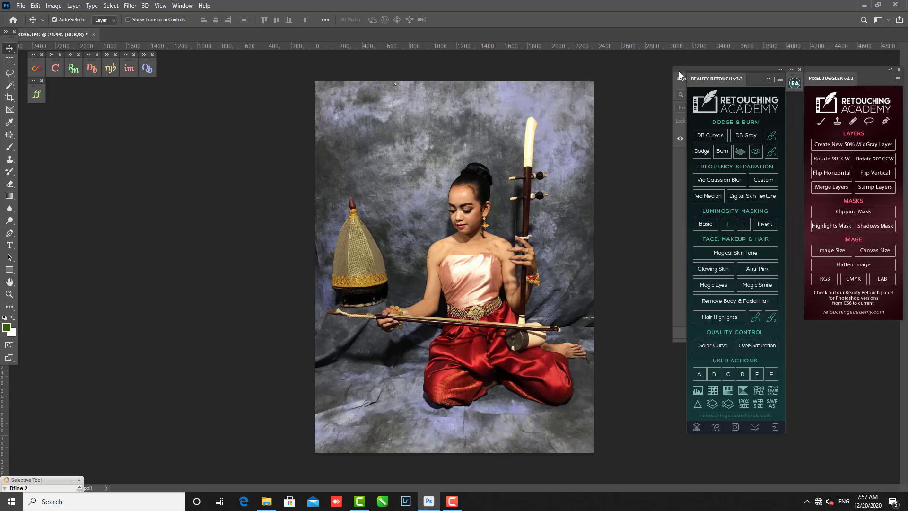
Bring the Layers panel into full view beside Beauty Retouch and duplicate the Background layer.
mouse_move(677, 70)
mouse_down()
mouse_move(646, 70)
mouse_move(657, 89)
mouse_up()
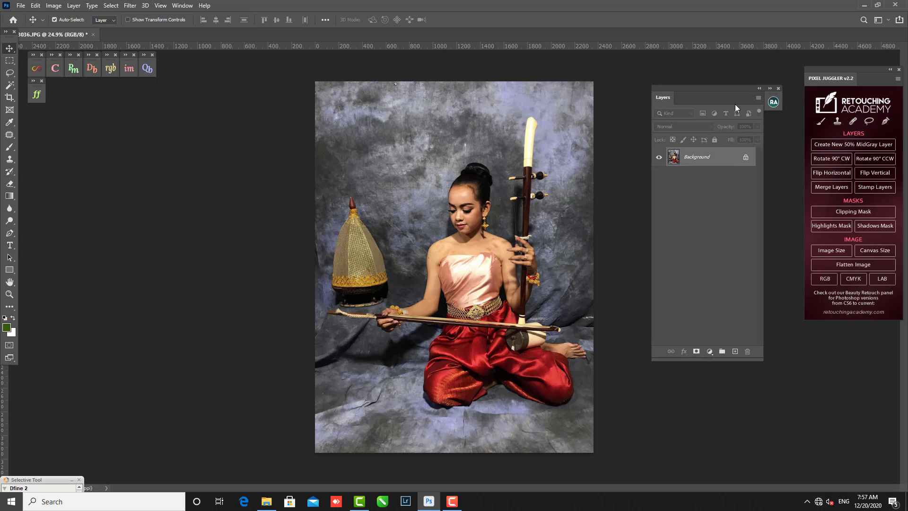
click(772, 102)
click(770, 90)
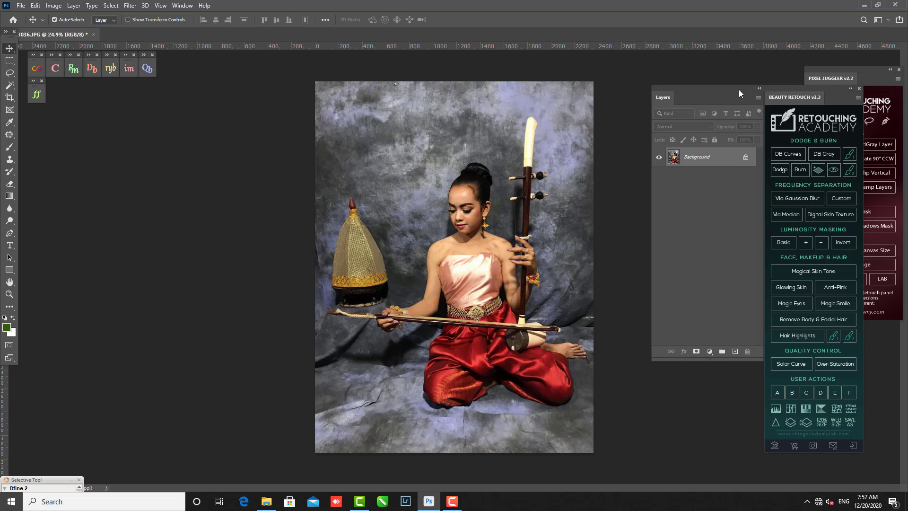
drag(738, 90, 670, 67)
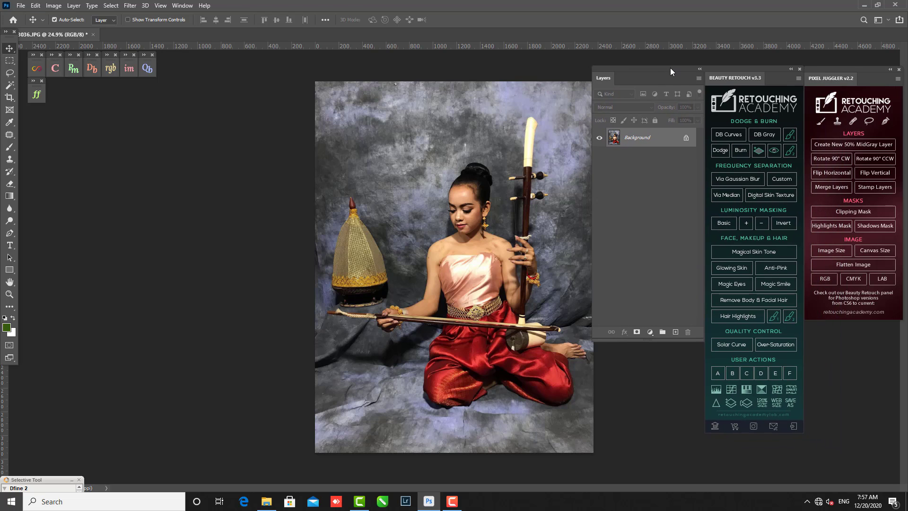
drag(641, 137, 675, 332)
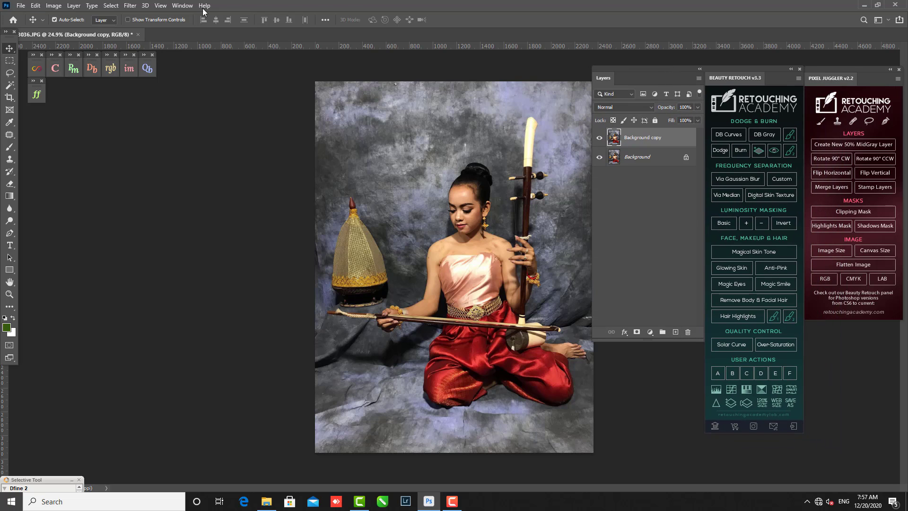
Open Camera Raw Filter on Background copy and set Temperature -4 and Exposure +0.20.
click(130, 5)
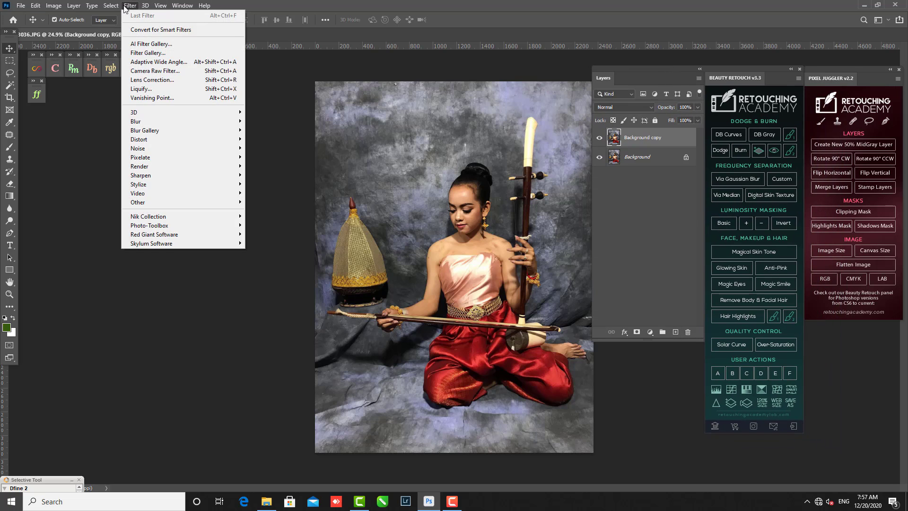
click(142, 71)
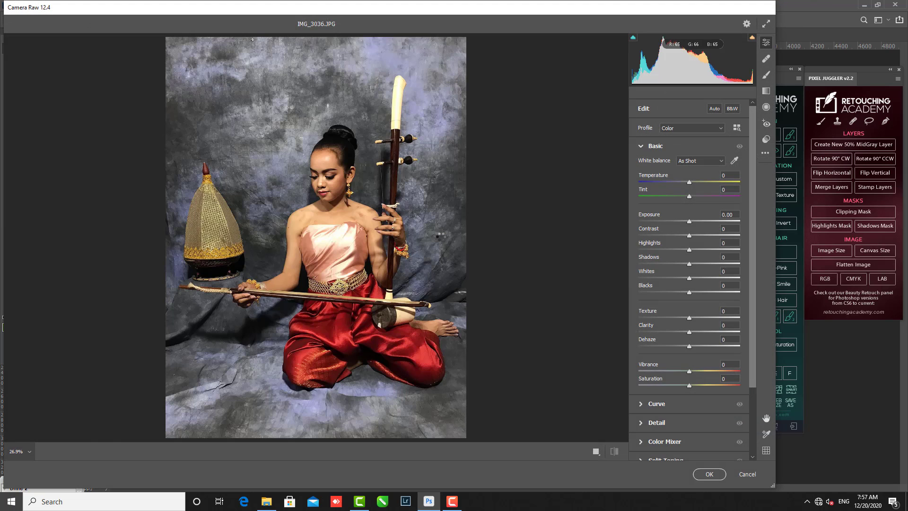
drag(690, 181, 687, 177)
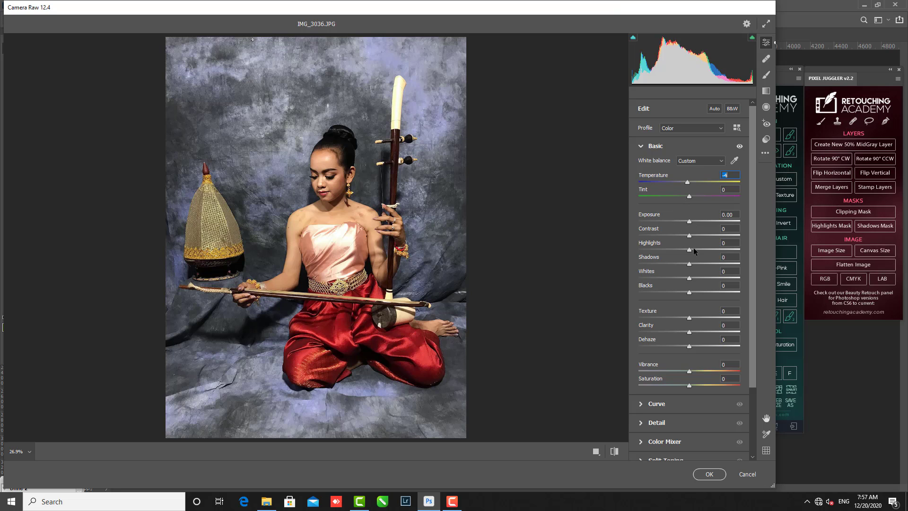
click(453, 501)
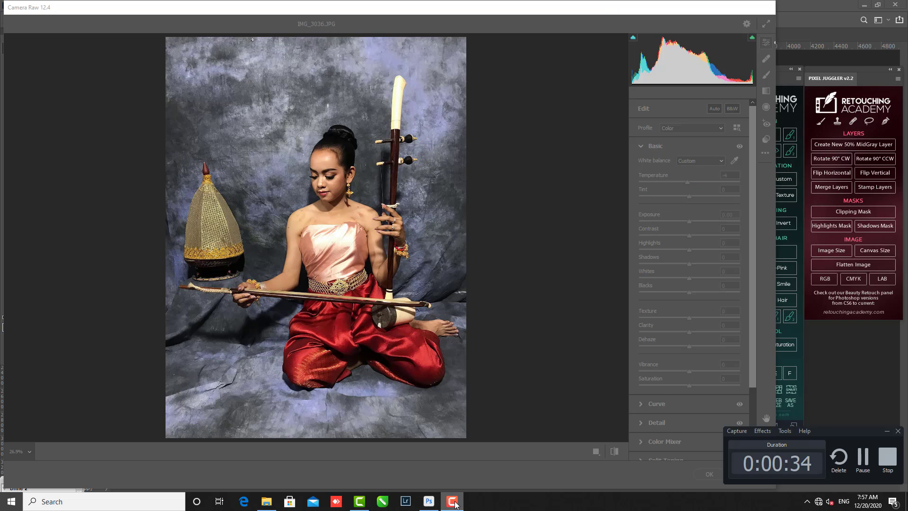
click(867, 367)
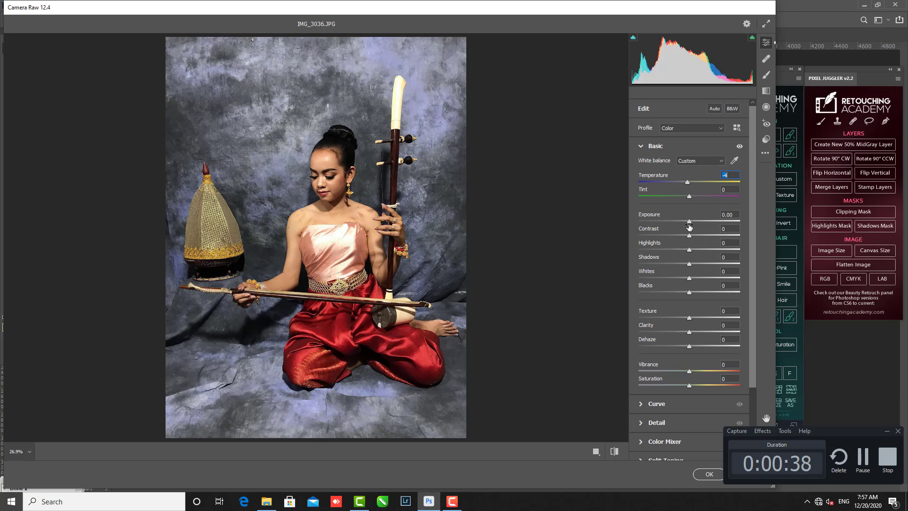
drag(690, 223, 692, 224)
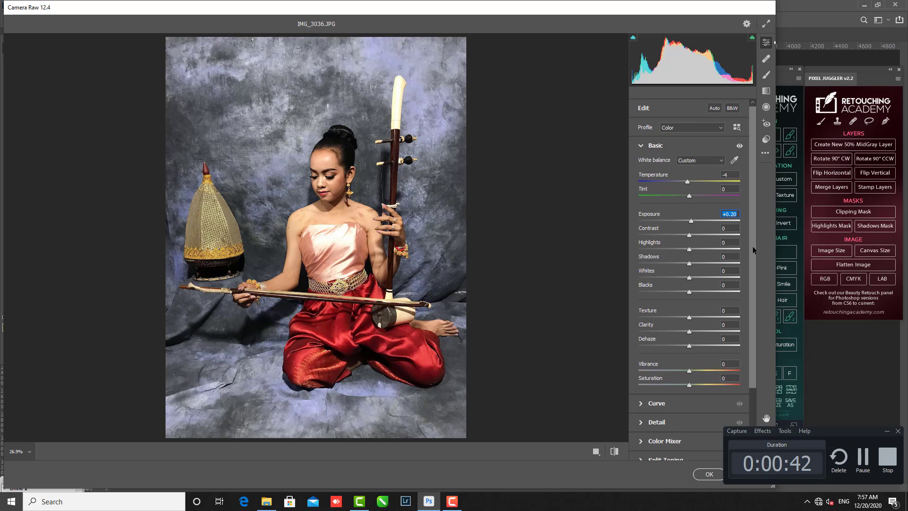
drag(752, 246, 746, 331)
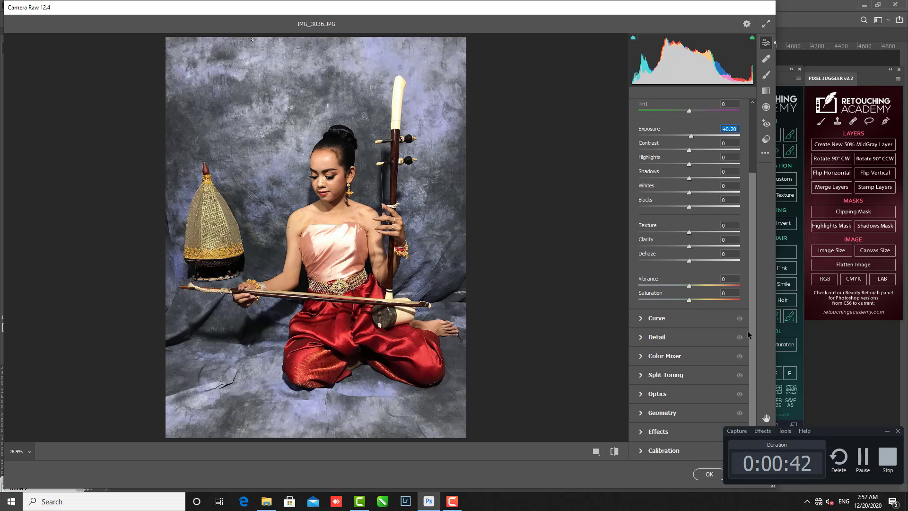
In the Color Mixer, set Oranges Hue -7, Saturation -10 and Luminance +12.
click(640, 356)
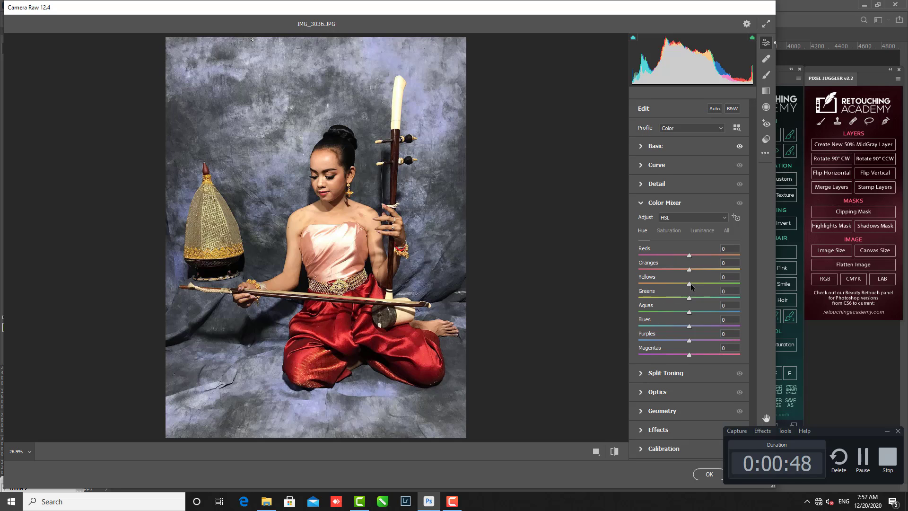
drag(688, 269, 686, 270)
click(679, 234)
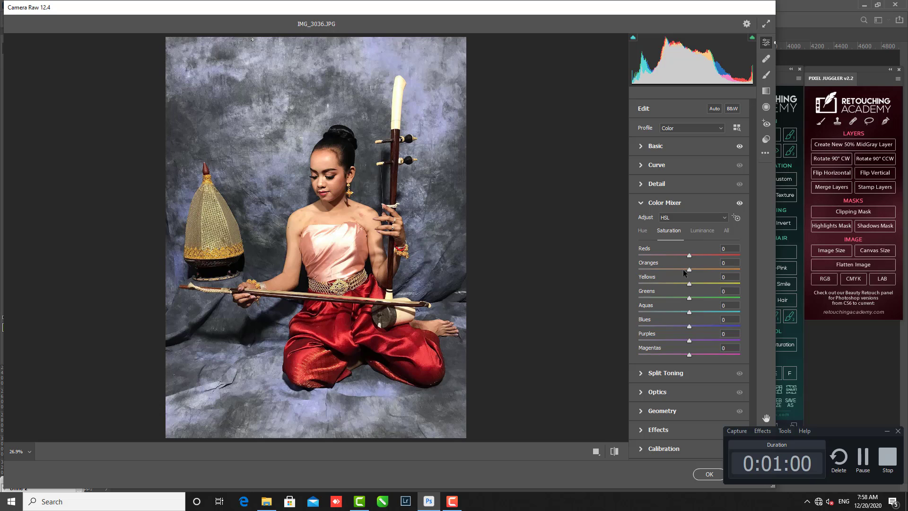
drag(690, 272, 684, 272)
click(697, 233)
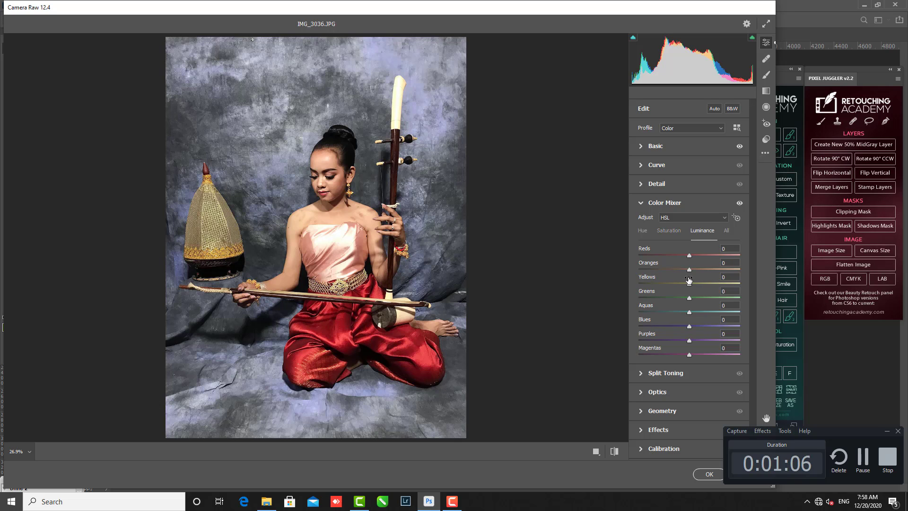
mouse_move(689, 273)
mouse_down()
mouse_move(697, 266)
mouse_move(693, 280)
mouse_up()
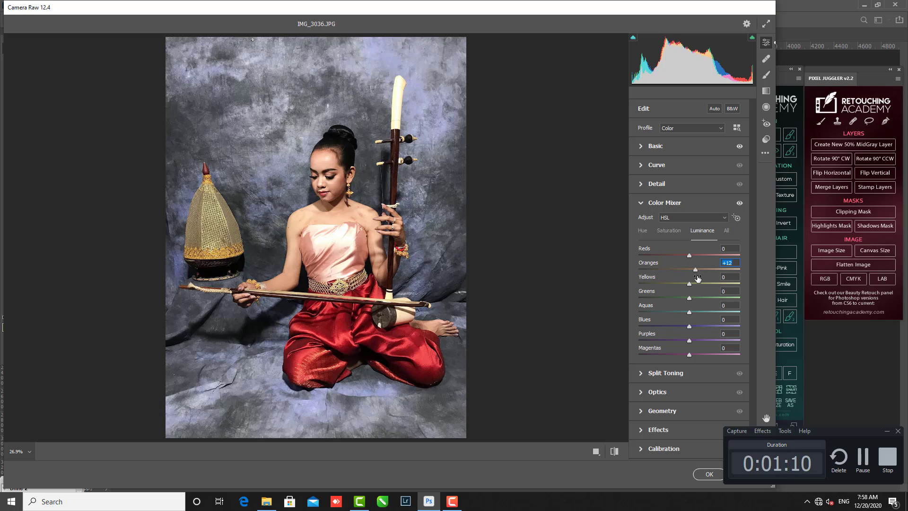
click(698, 269)
drag(696, 268, 693, 271)
In Basic, set Highlights -9, Blacks -40, Texture +3 and Clarity +7, keeping Contrast 0.
click(645, 146)
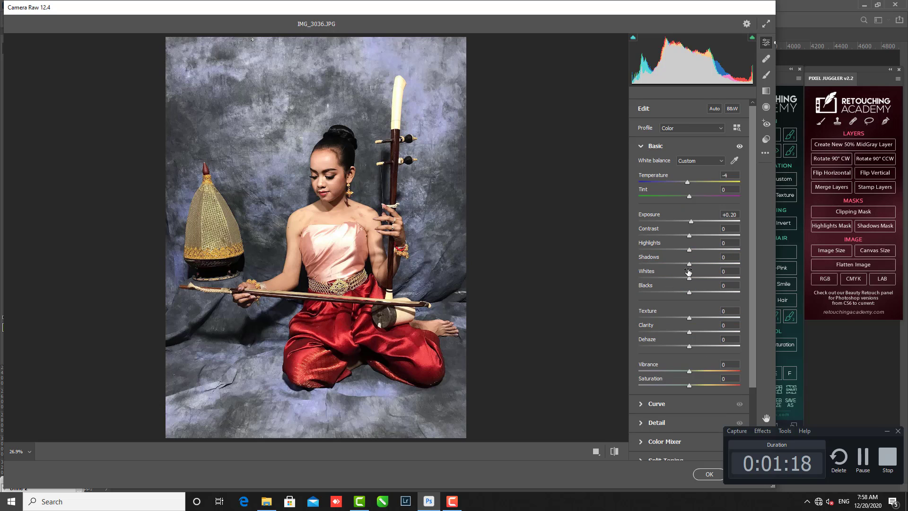
drag(689, 252, 684, 252)
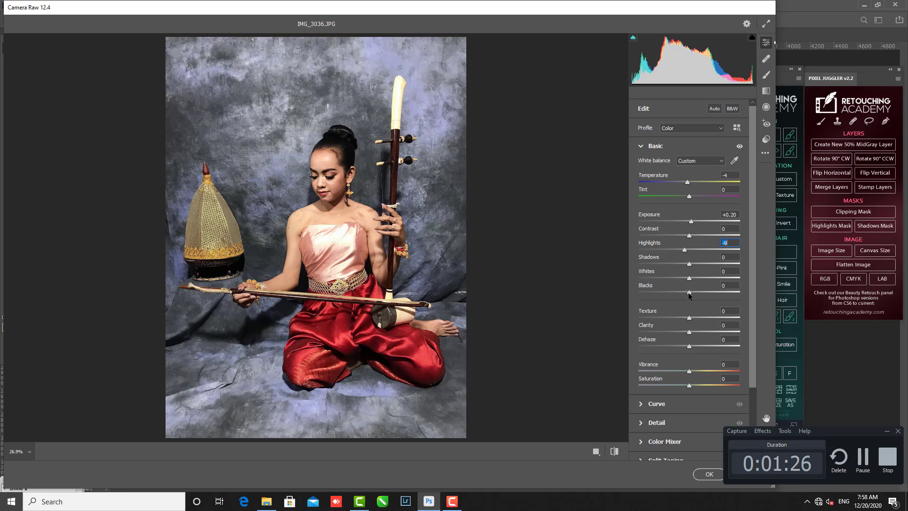
drag(690, 294, 668, 295)
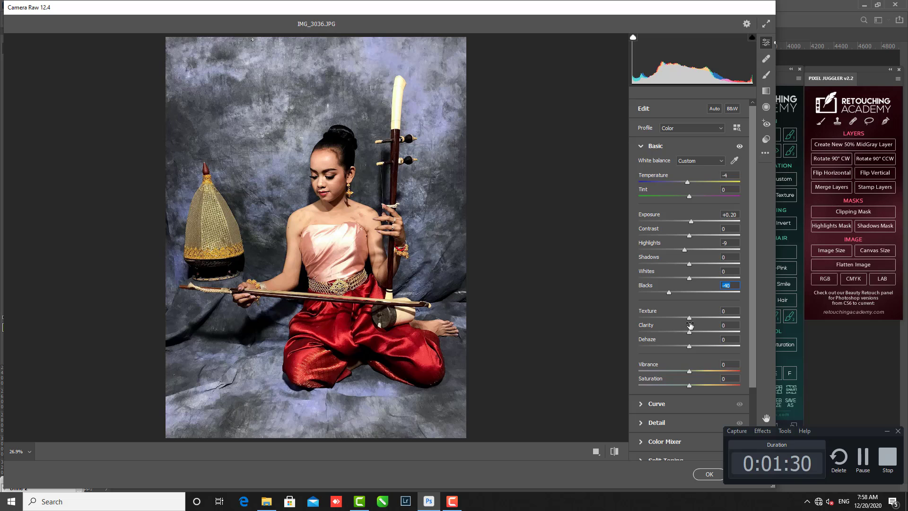
drag(691, 320, 692, 333)
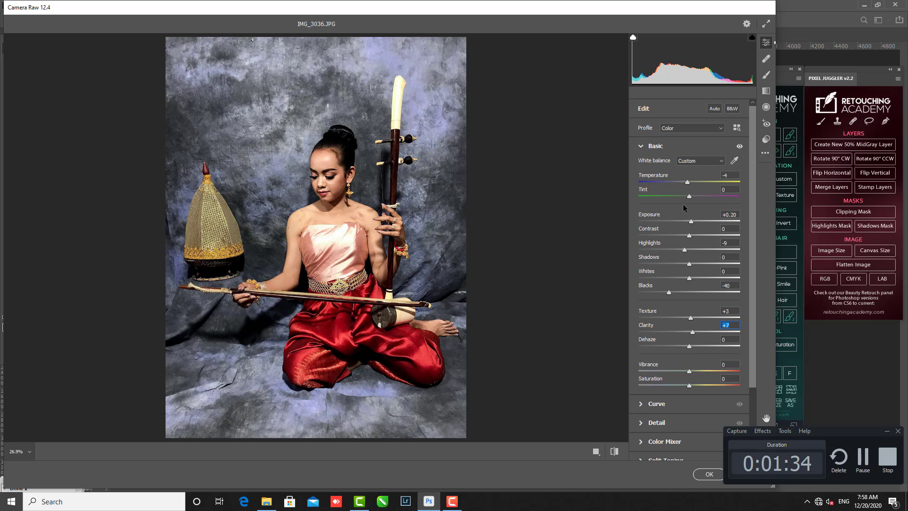
click(689, 237)
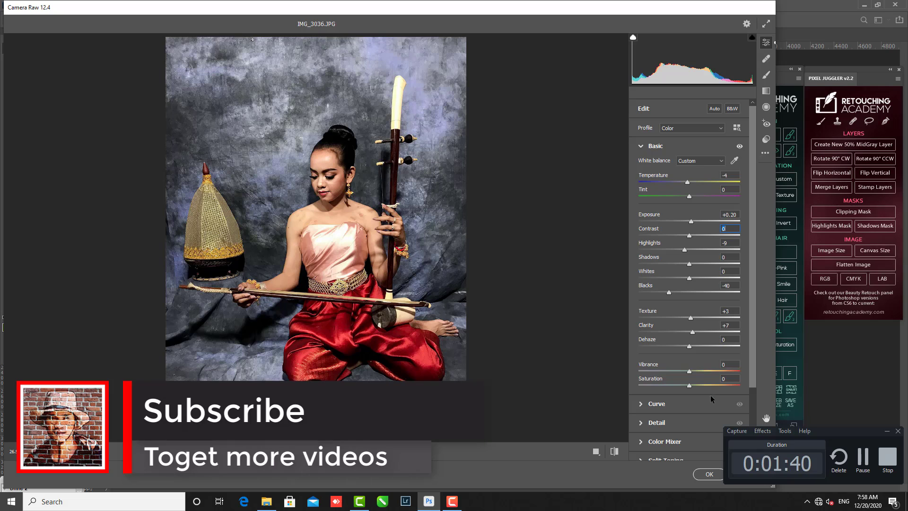
drag(753, 216, 762, 338)
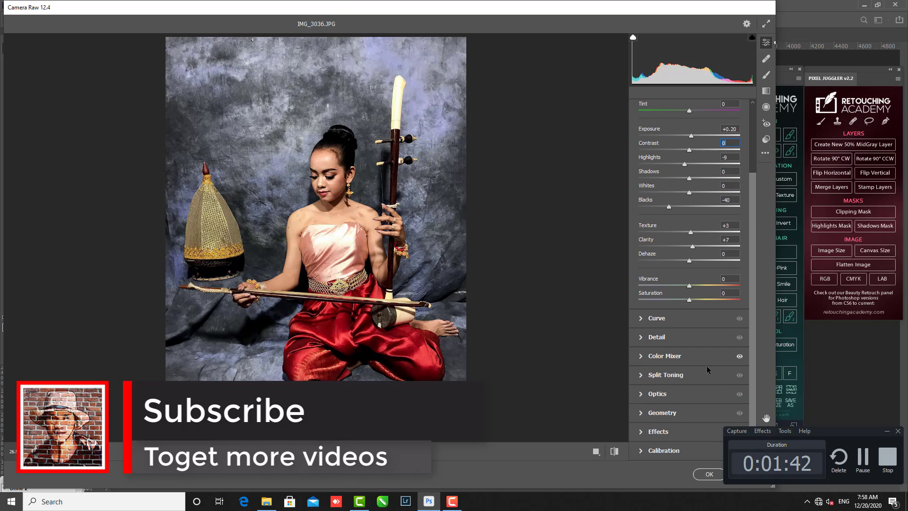
Lift the parametric tone curve's Lights to +8, leaving Highlights, Darks and Shadows at 0.
click(641, 321)
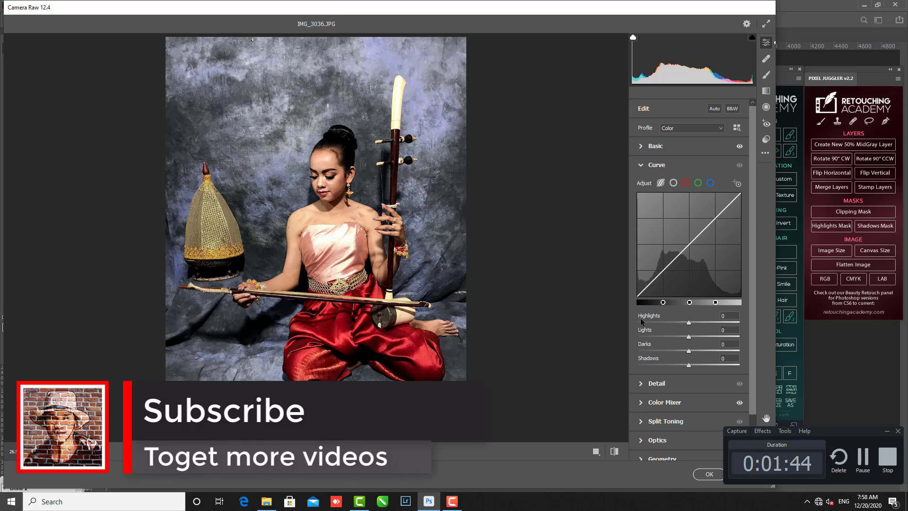
click(698, 235)
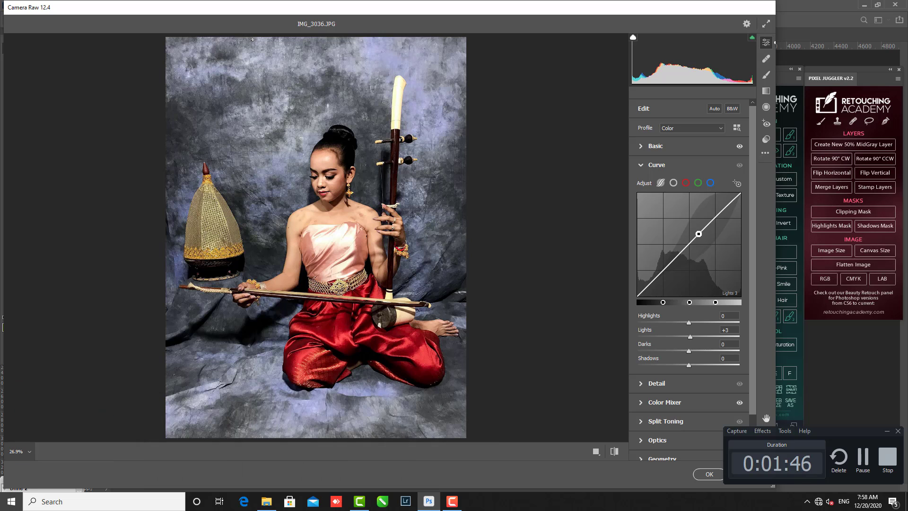
drag(696, 237, 696, 233)
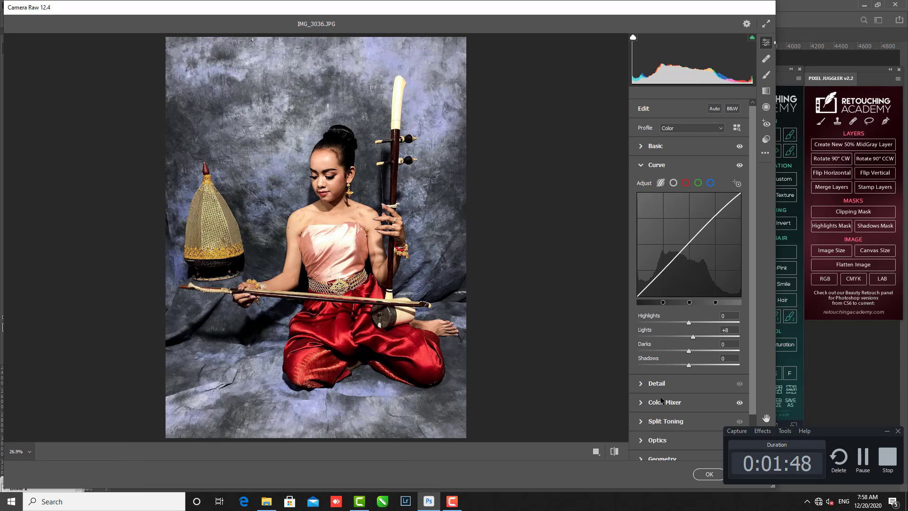
scroll(673, 401, down, 2)
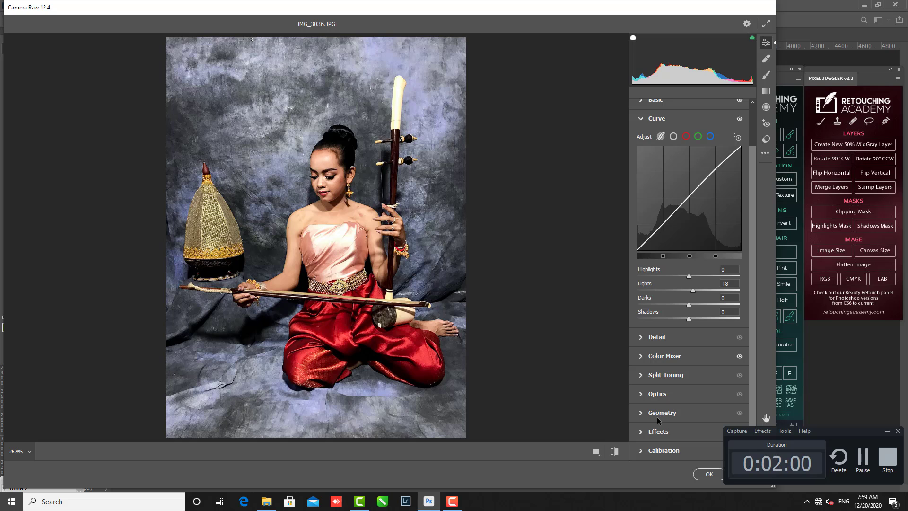
Add a Highlight Priority vignette: amount -28, Midpoint 29, Roundness -21, Feather 63.
click(640, 431)
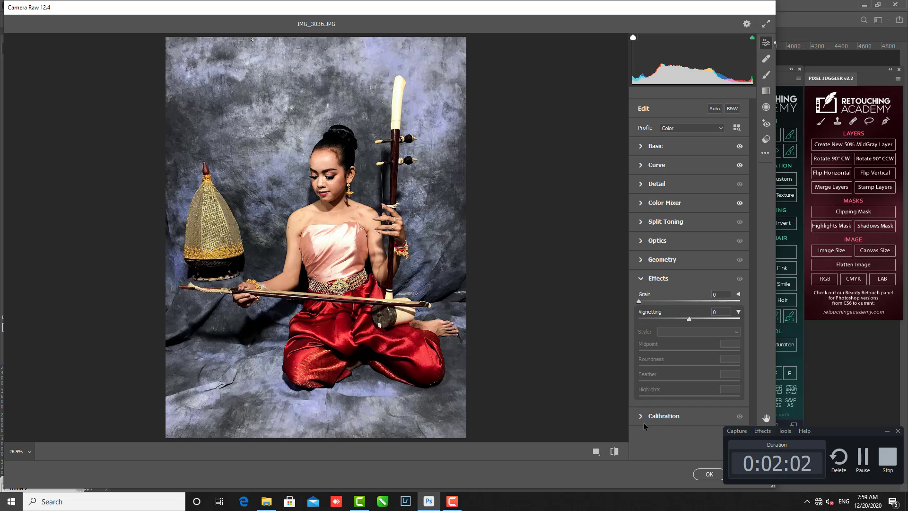
click(641, 278)
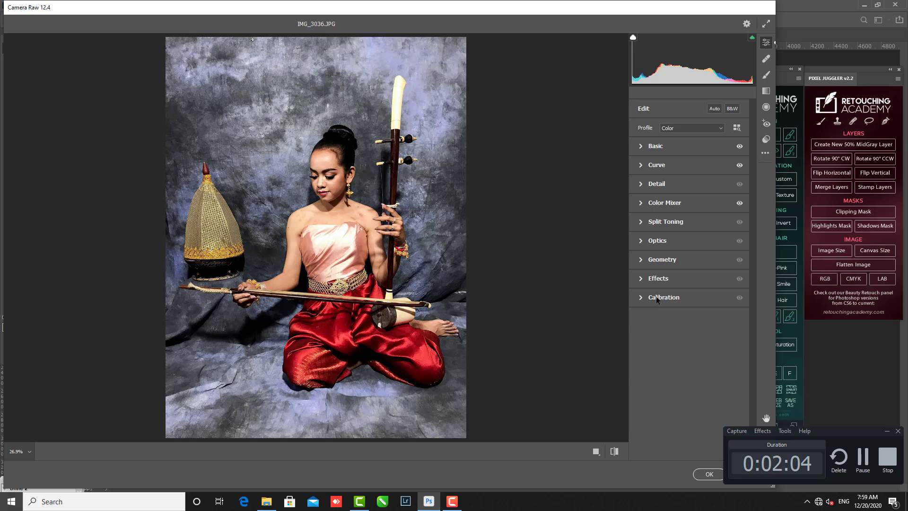
click(647, 280)
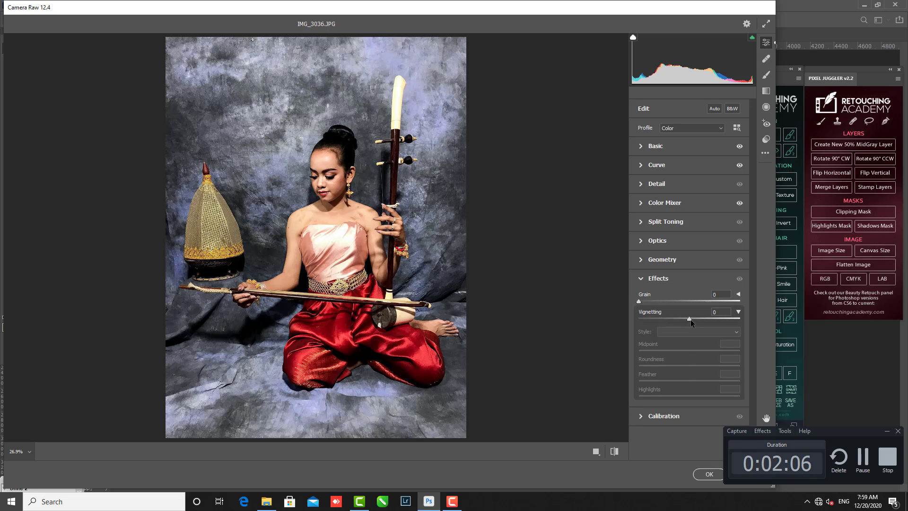
drag(690, 319, 674, 319)
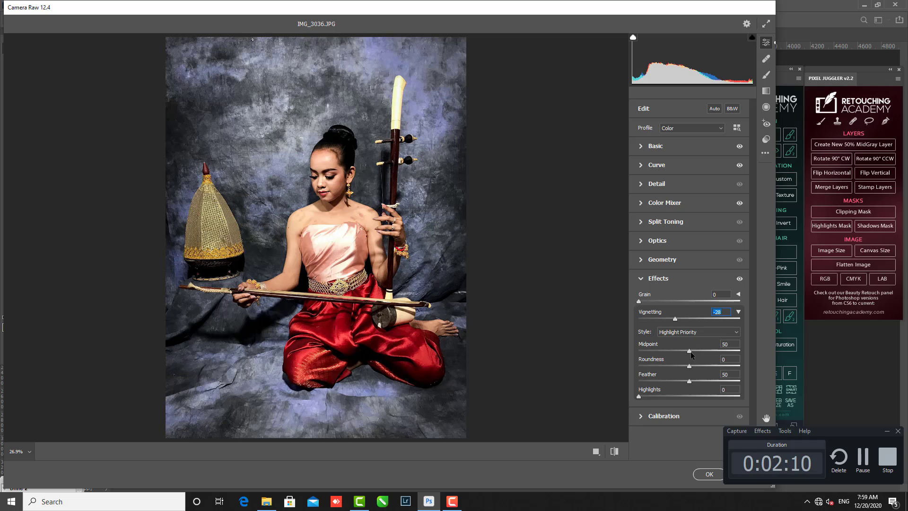
click(690, 351)
drag(691, 380, 678, 366)
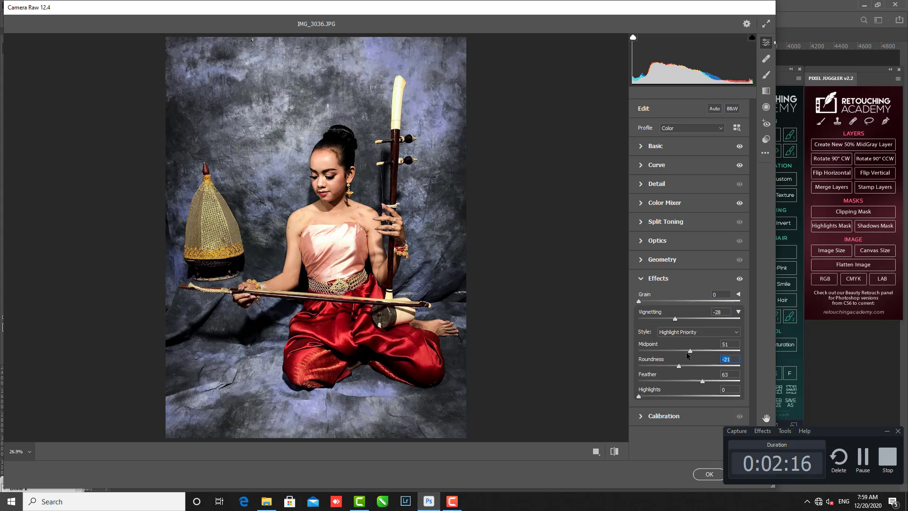
click(690, 352)
drag(690, 351, 667, 348)
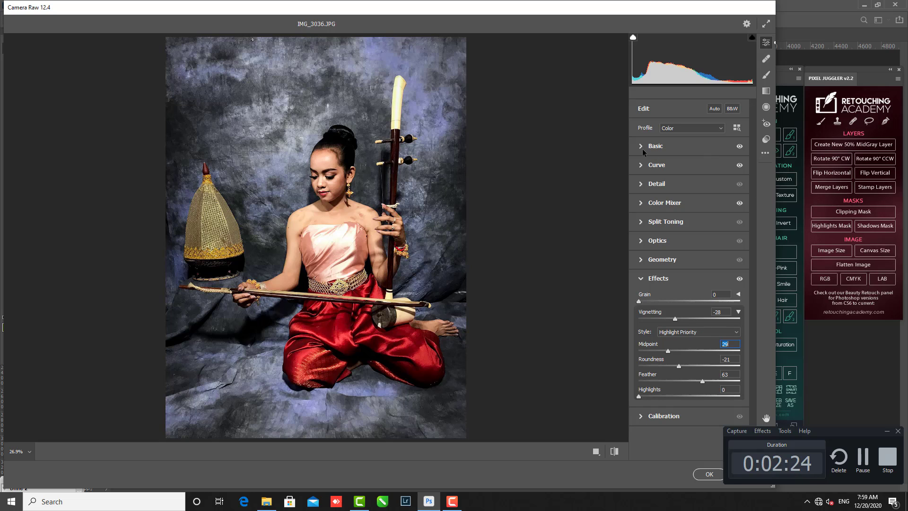
Brighten Reds/Oranges luminance; set saturation Reds +7, Oranges -10, Blues +21, Purples -26, Magentas -7.
click(640, 205)
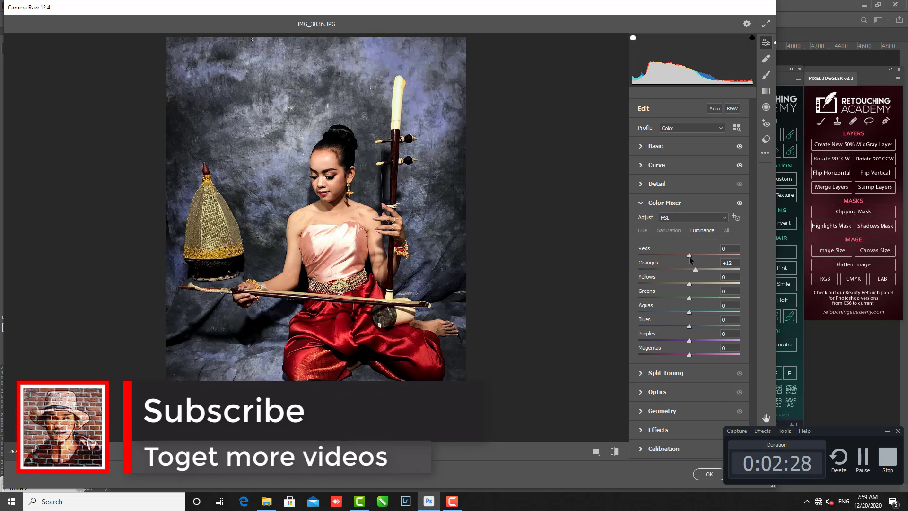
drag(688, 256, 703, 256)
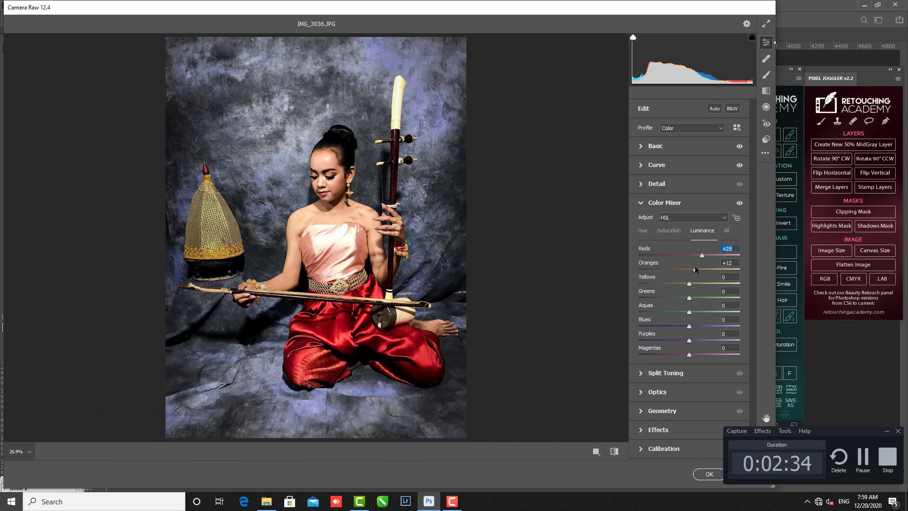
click(668, 231)
drag(697, 265, 692, 256)
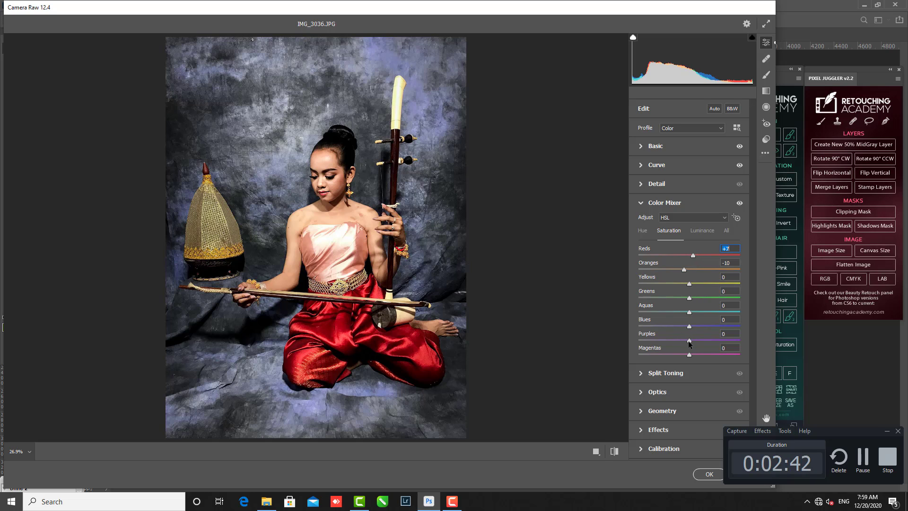
mouse_move(688, 340)
mouse_down()
mouse_move(670, 343)
mouse_move(681, 328)
mouse_move(674, 329)
mouse_move(706, 329)
mouse_move(697, 352)
mouse_move(682, 348)
mouse_up()
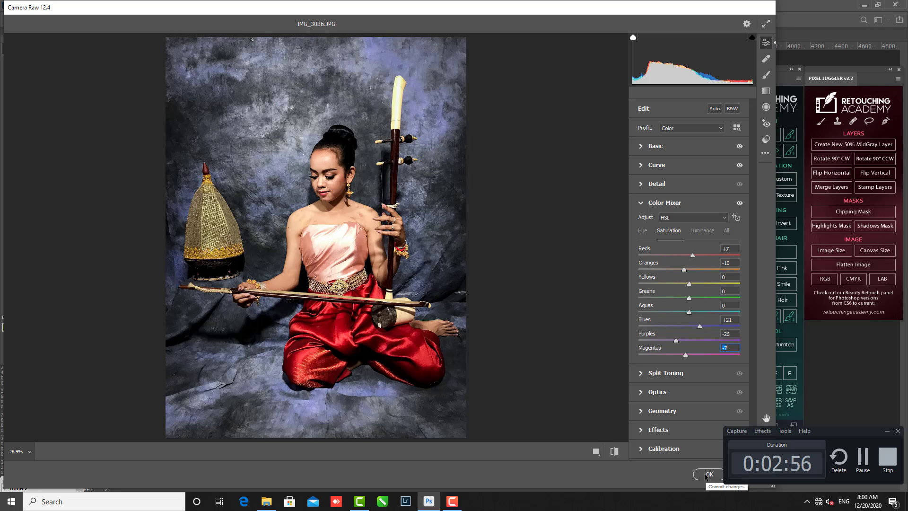
Commit the Camera Raw grading, toggle Background copy on and off to compare, and zoom in.
click(706, 475)
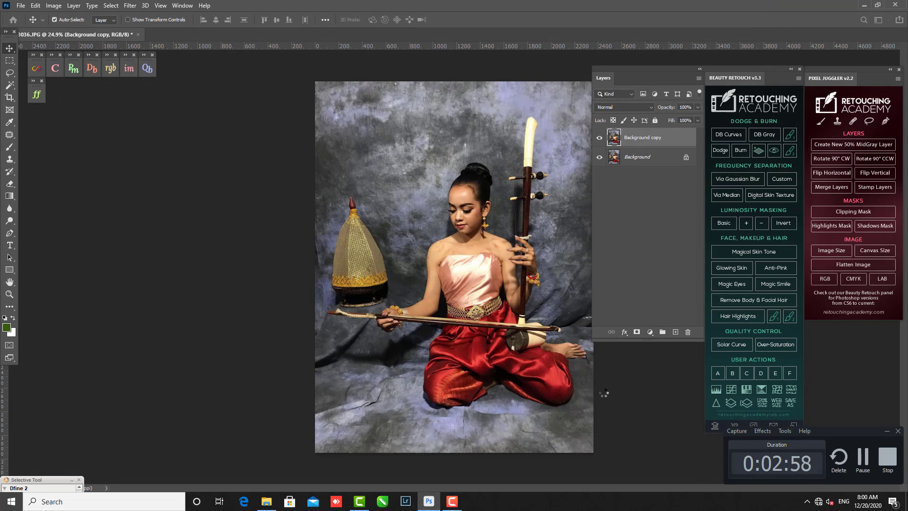
click(598, 140)
click(599, 140)
click(598, 140)
click(598, 140)
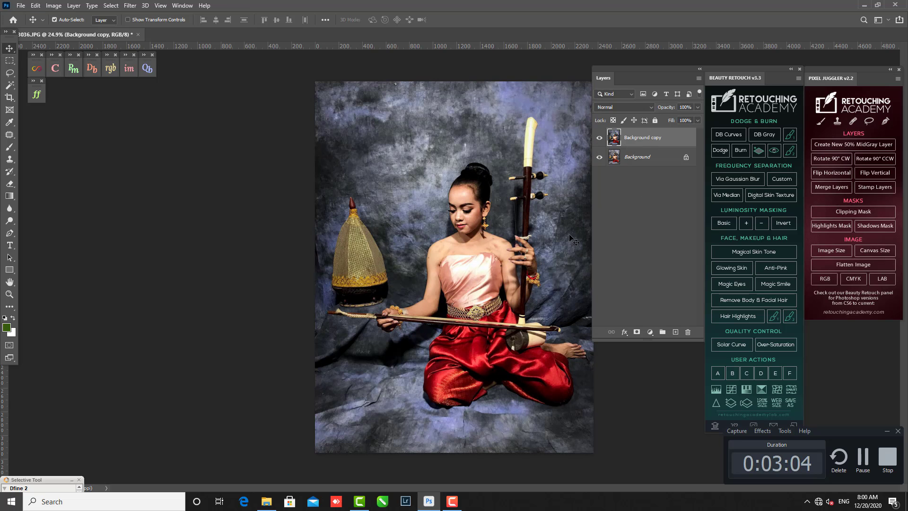
key(ctrl+0)
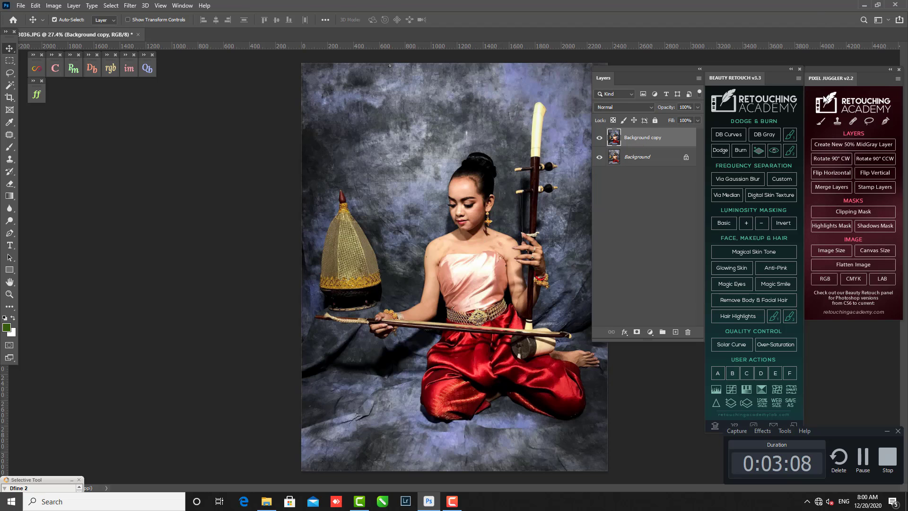
Add the Digital Skin Texture Soft Light layer with its 'Unmask Where Texture Needed' mask.
click(751, 198)
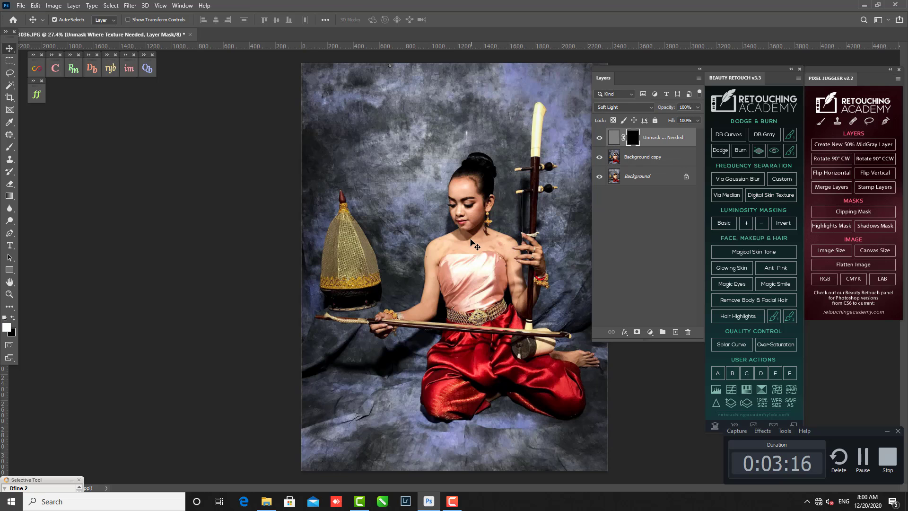
key(ctrl)
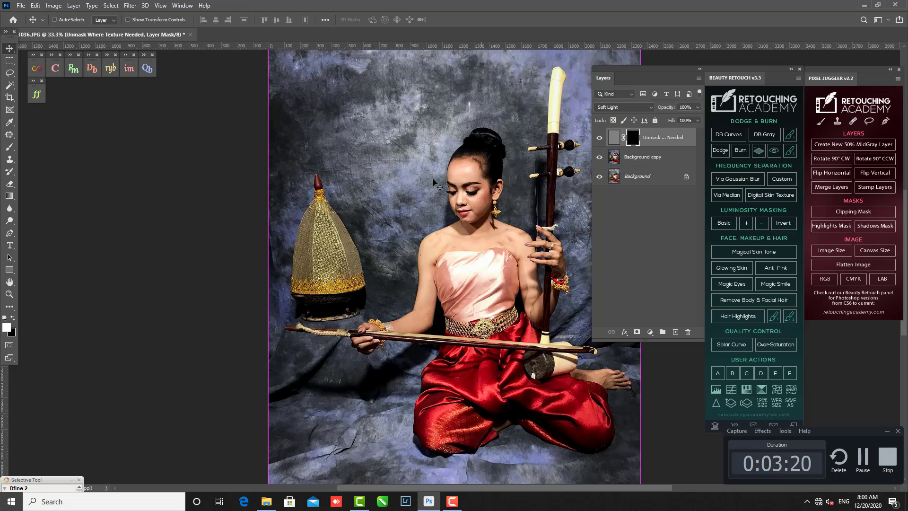
scroll(439, 182, up, 2)
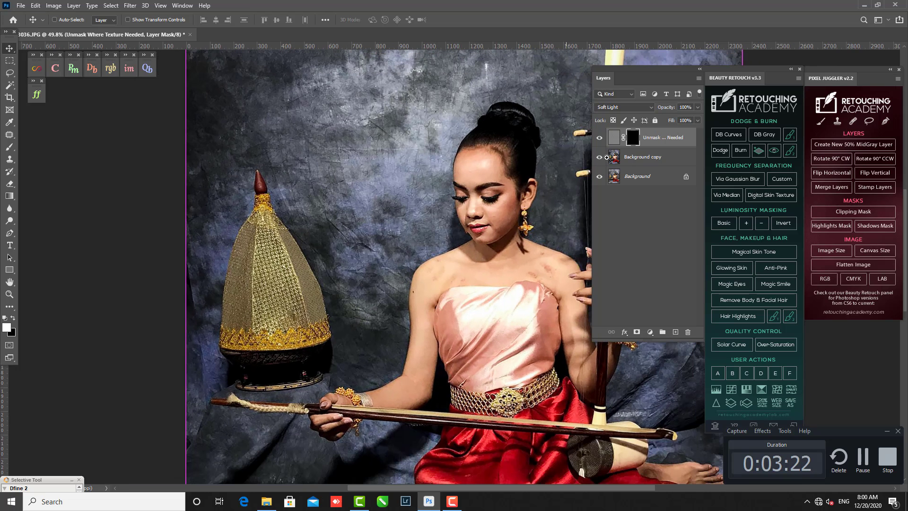
key(ctrl)
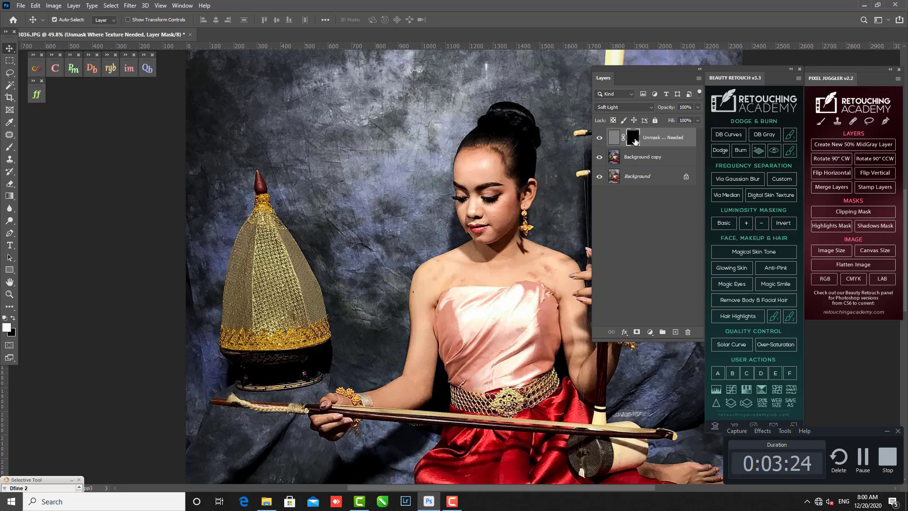
Set up the Brush at 71% opacity and 133 px size.
key(b)
mouse_move(398, 228)
mouse_down()
mouse_move(425, 164)
mouse_move(481, 162)
mouse_up()
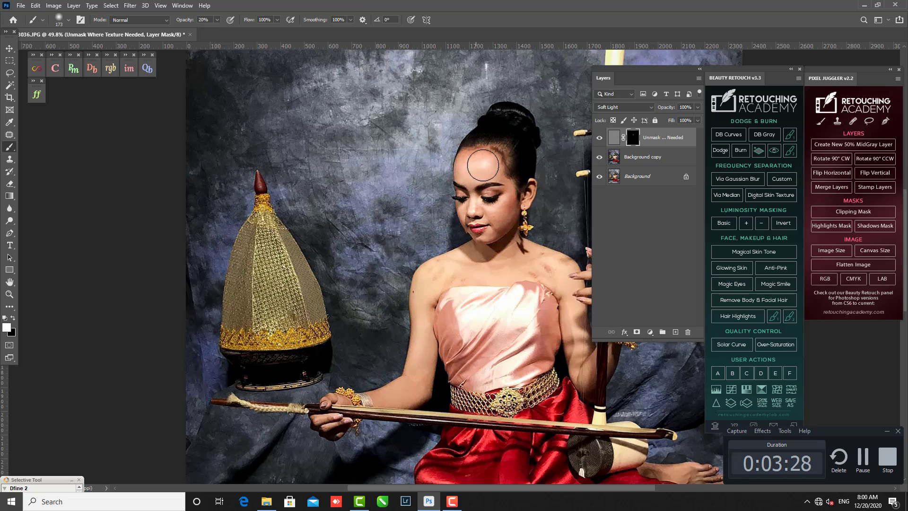
key(bracketleft)
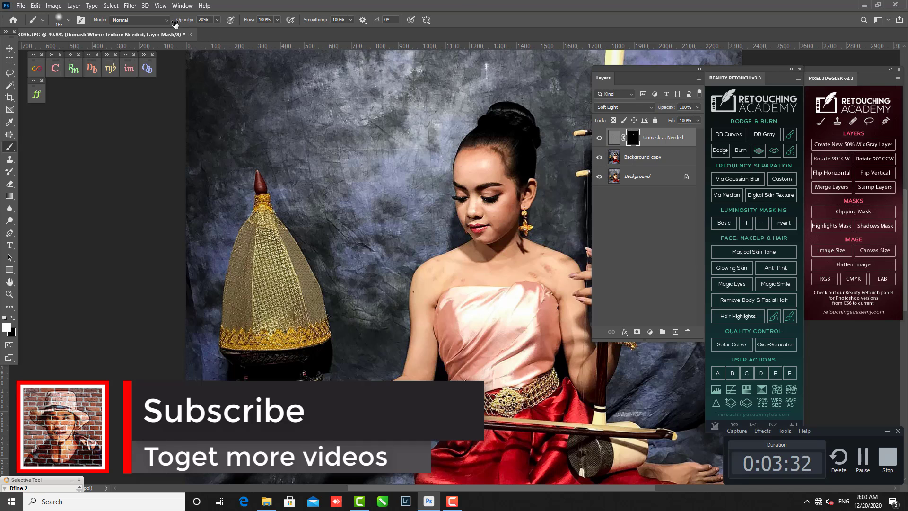
click(216, 21)
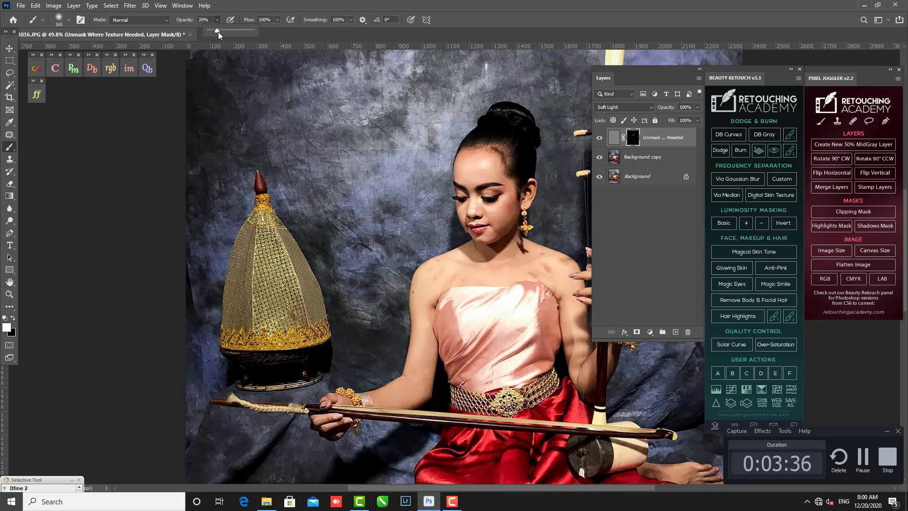
drag(226, 30, 240, 32)
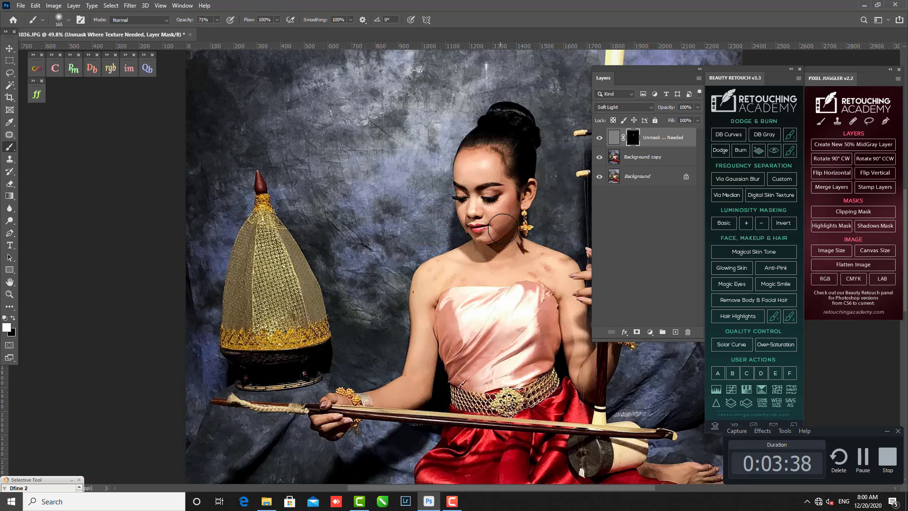
key(bracketleft)
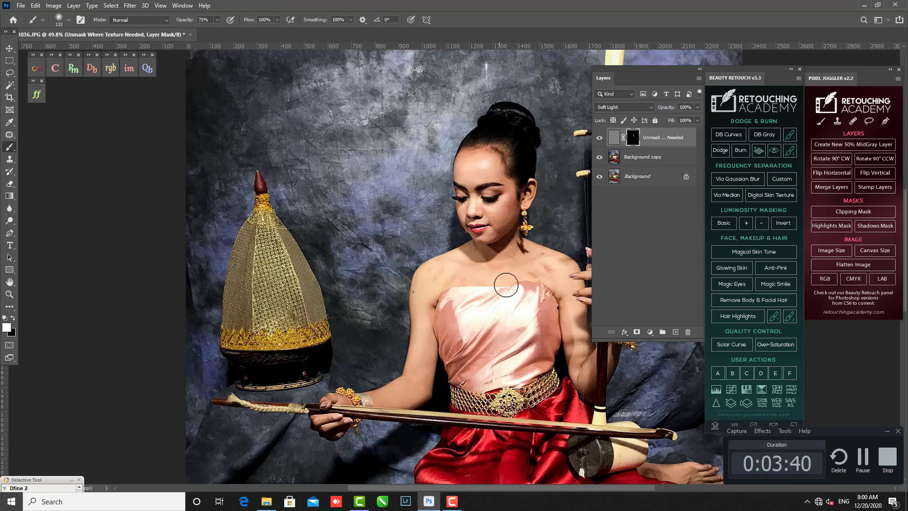
Paint white on the mask over both shoulders and upper chest, then resize the brush to 56 px.
mouse_move(544, 274)
mouse_down()
mouse_move(539, 263)
mouse_move(543, 278)
mouse_up()
drag(448, 292, 455, 257)
alt+right_click(473, 197)
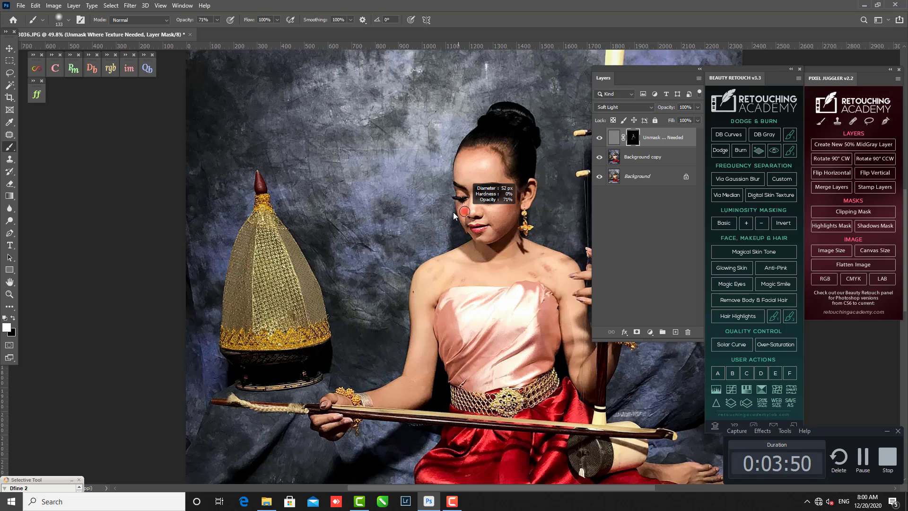
alt+right_click(475, 213)
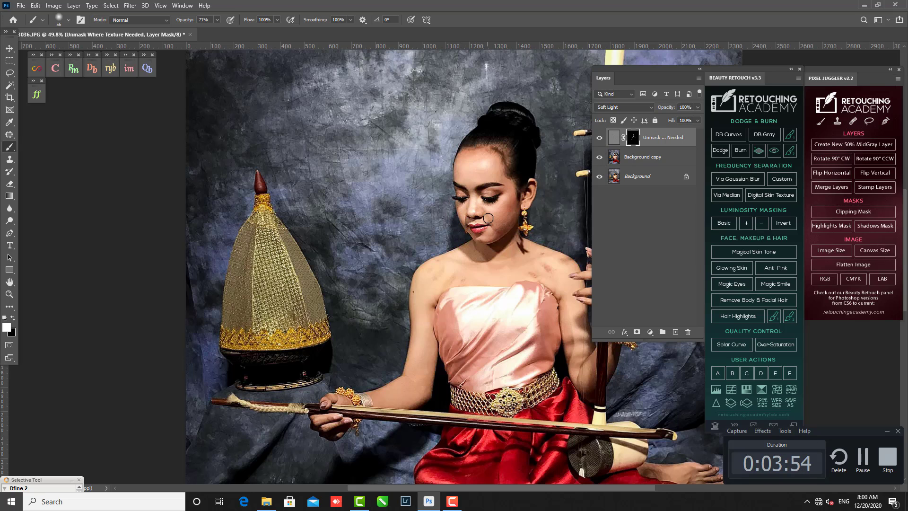
Toggle the texture layer's visibility to compare before and after.
click(600, 138)
click(600, 138)
click(600, 138)
click(600, 138)
key(ctrl+2)
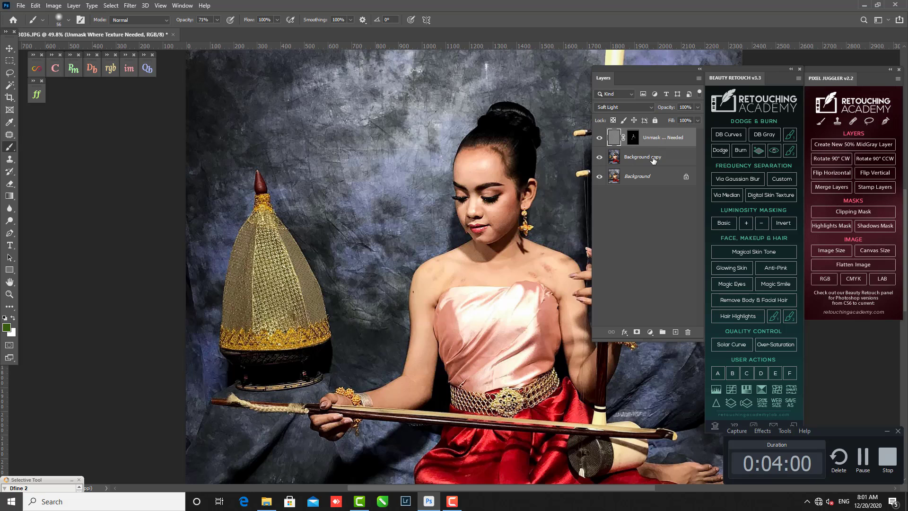
Merge Background copy into the Unmask Where Texture Needed layer with Ctrl+E.
click(652, 161)
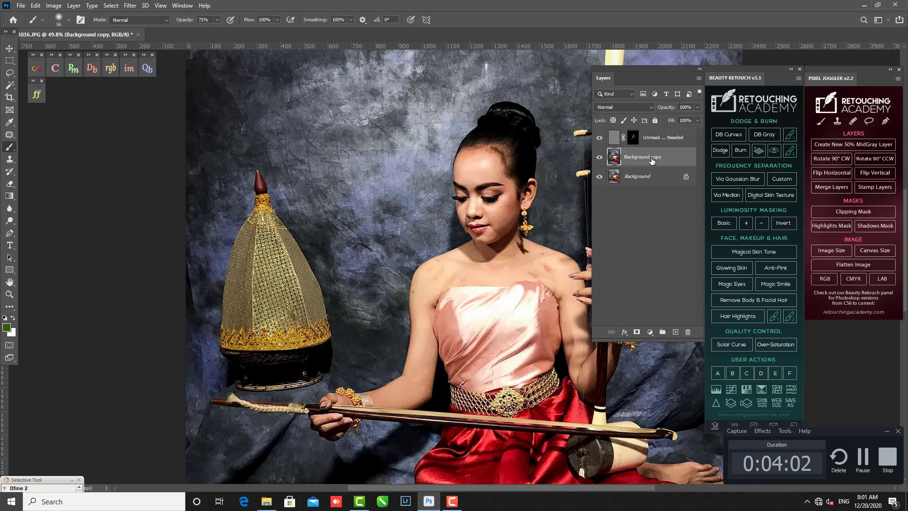
click(657, 137)
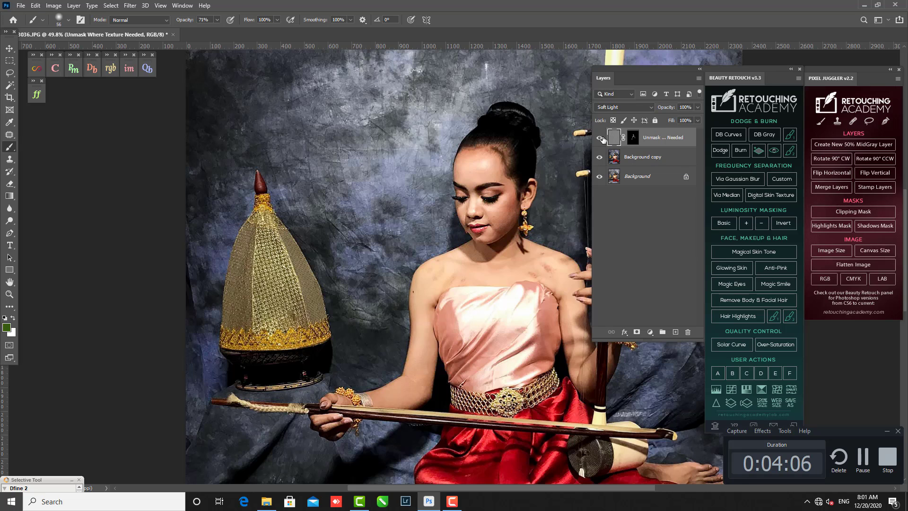
click(651, 156)
key(ctrl+e)
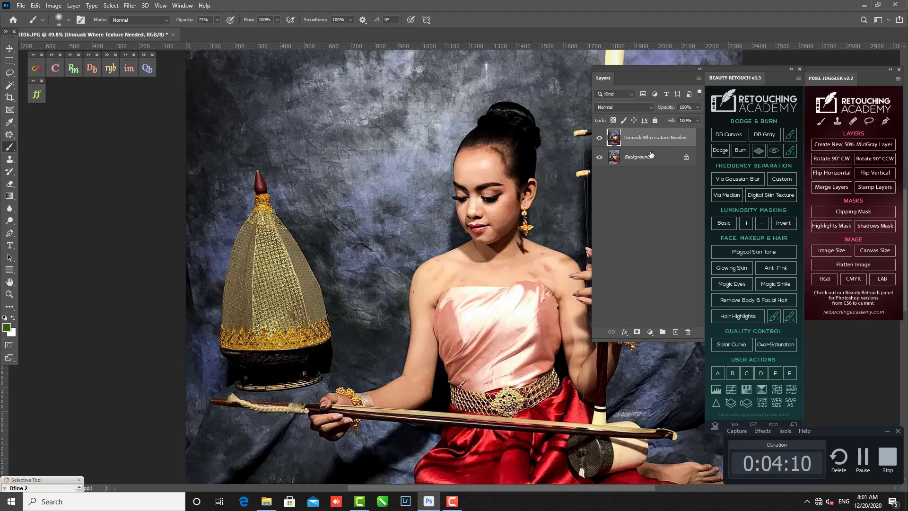
Bring up the Photo-Toolbox plug-in submenu from the Filter menu.
click(145, 6)
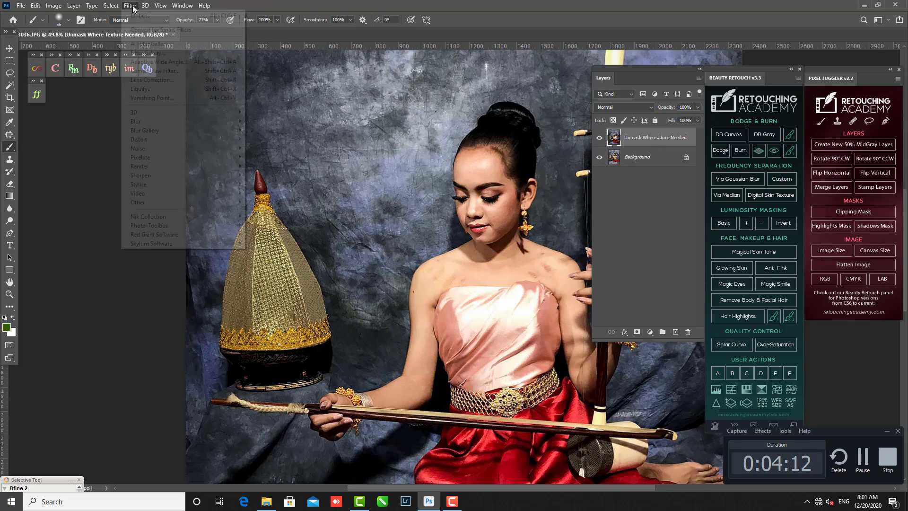
click(131, 7)
click(131, 6)
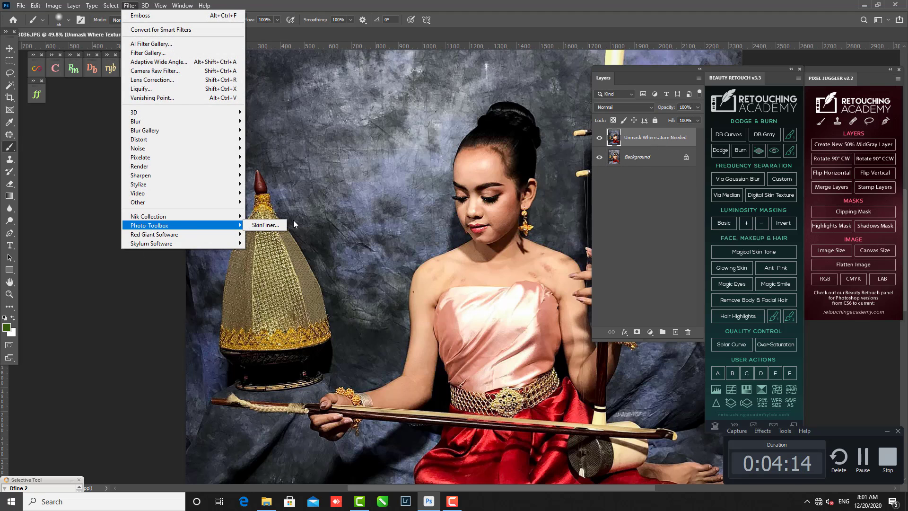
click(274, 220)
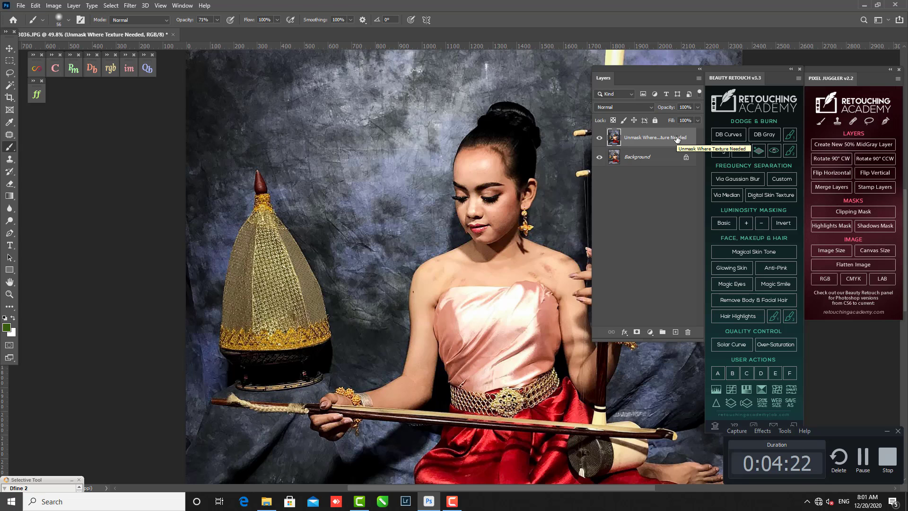
click(115, 8)
mouse_move(130, 5)
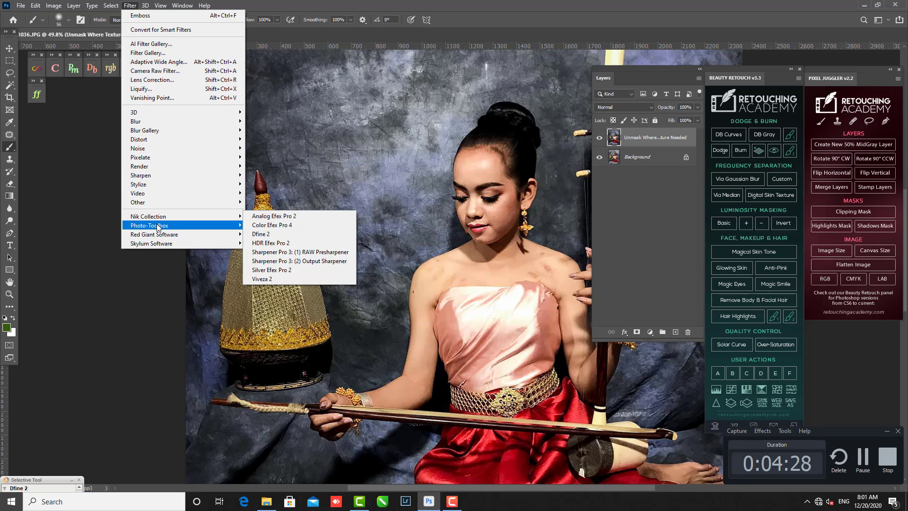
Launch SkinFiner and sample the skin mask colour from the girl's face.
mouse_move(159, 225)
click(260, 225)
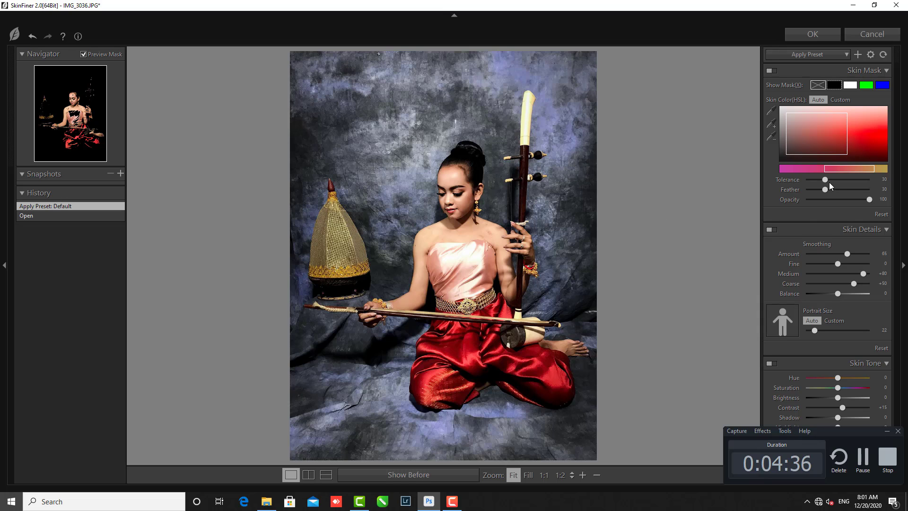
click(771, 111)
click(459, 173)
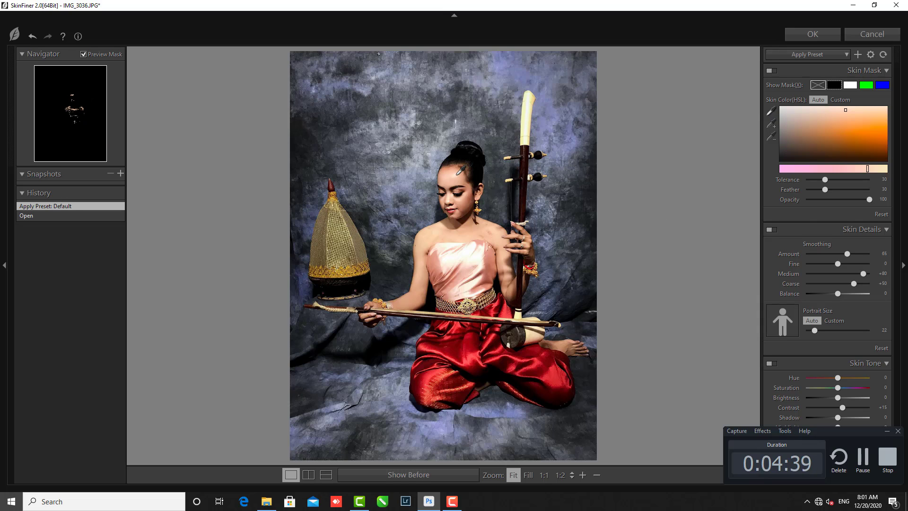
Set skin mask Tolerance 65 and Feather 55, smoothing Amount 80 and Fine +21.
shift+click(455, 184)
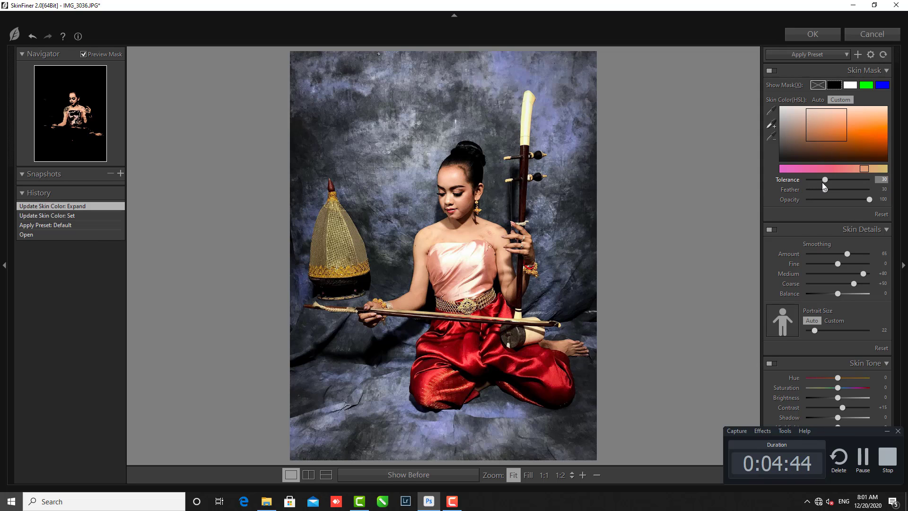
drag(823, 177, 852, 212)
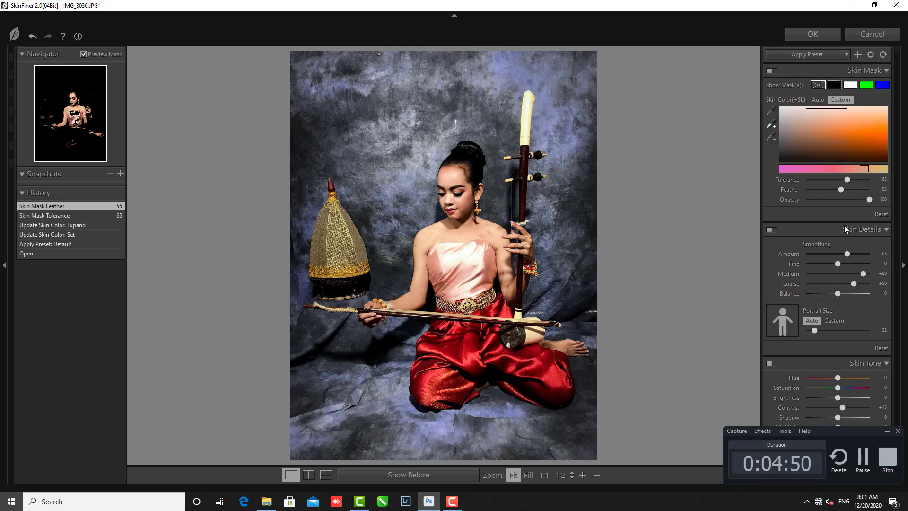
click(856, 251)
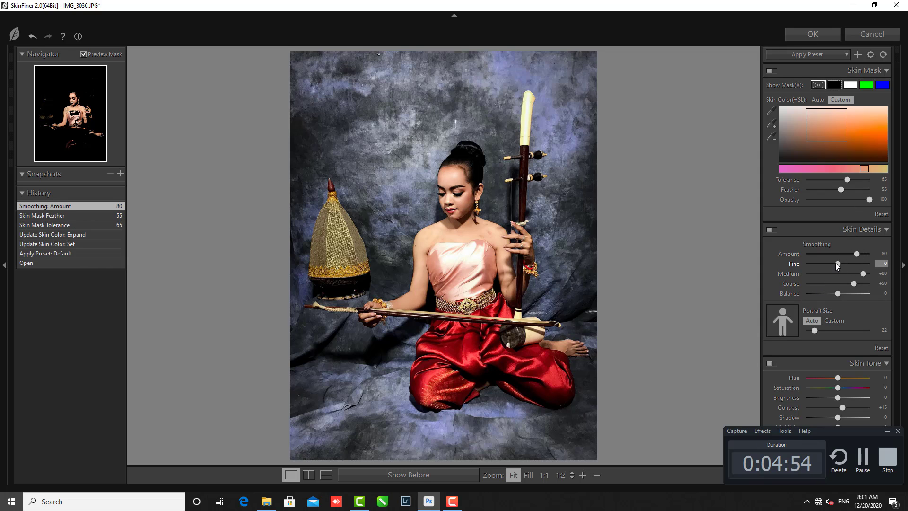
drag(839, 264, 853, 291)
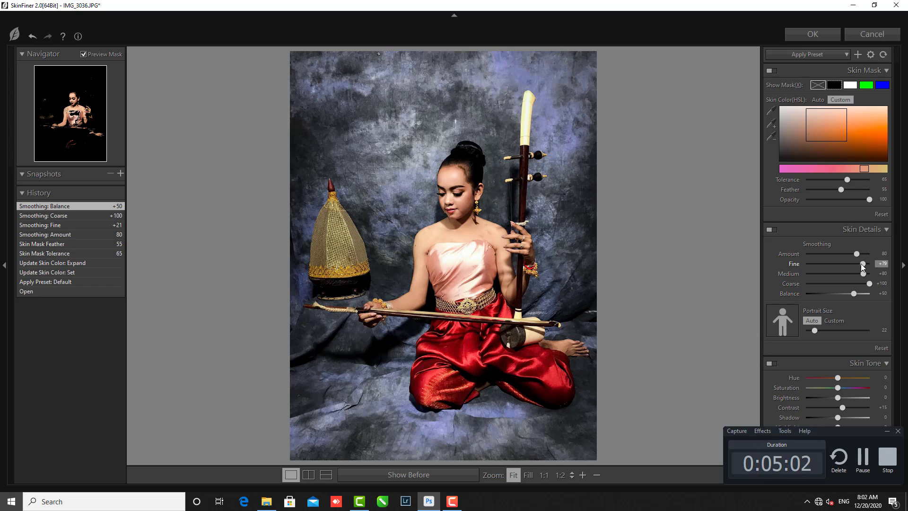
Raise smoothing to Amount 94, Fine +40; set skin tone Brightness +40, Contrast +21, Shadow -23.
drag(823, 259, 838, 264)
mouse_move(856, 254)
mouse_down()
mouse_move(831, 276)
mouse_move(846, 272)
mouse_move(801, 284)
mouse_move(866, 274)
mouse_move(850, 264)
mouse_move(865, 254)
mouse_up()
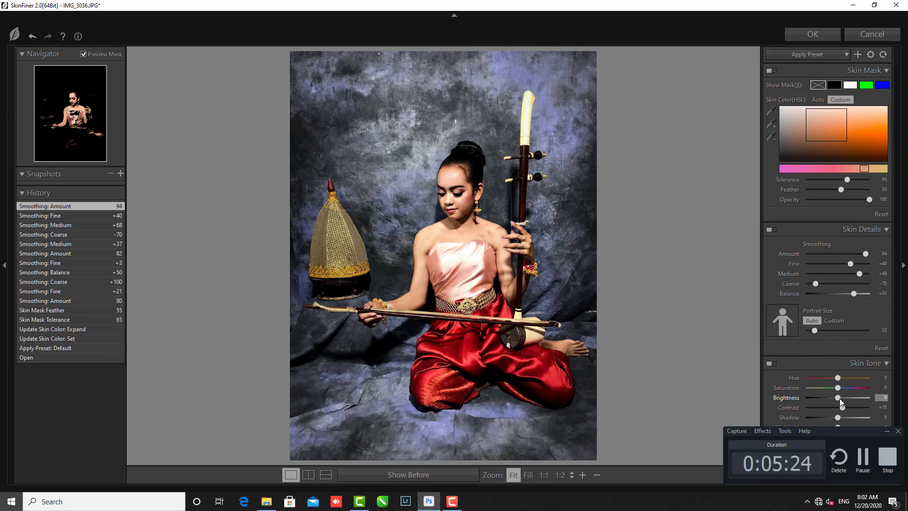
drag(839, 398, 849, 392)
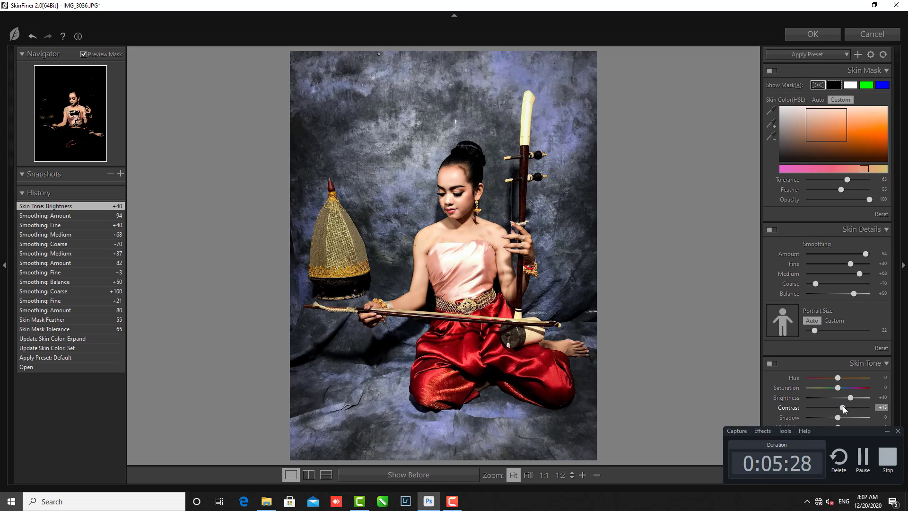
mouse_move(842, 407)
mouse_down()
mouse_move(855, 402)
mouse_move(819, 417)
mouse_move(838, 413)
mouse_move(831, 415)
mouse_up()
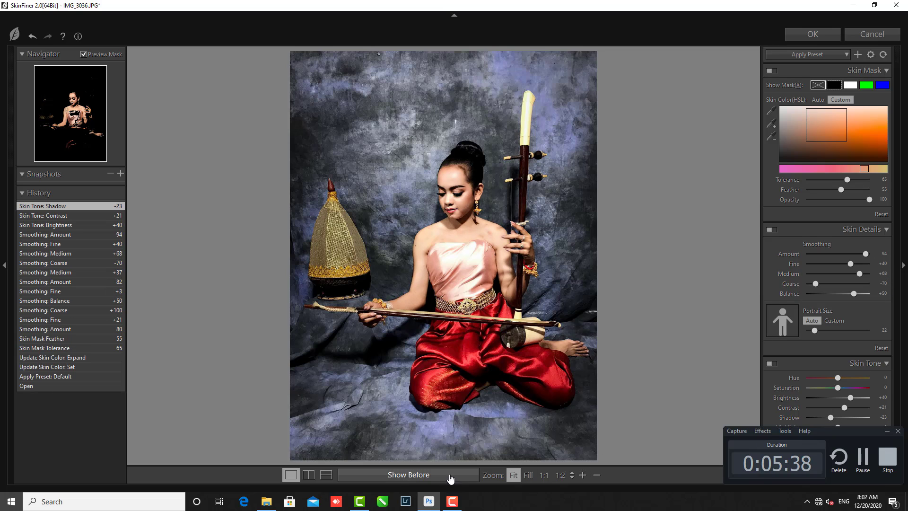
Show the before and after versions side by side for comparison.
click(308, 478)
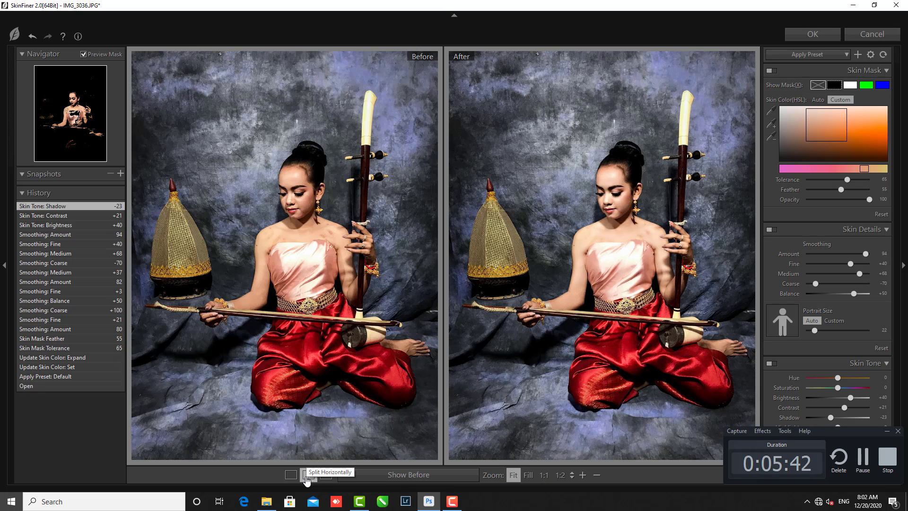
click(293, 478)
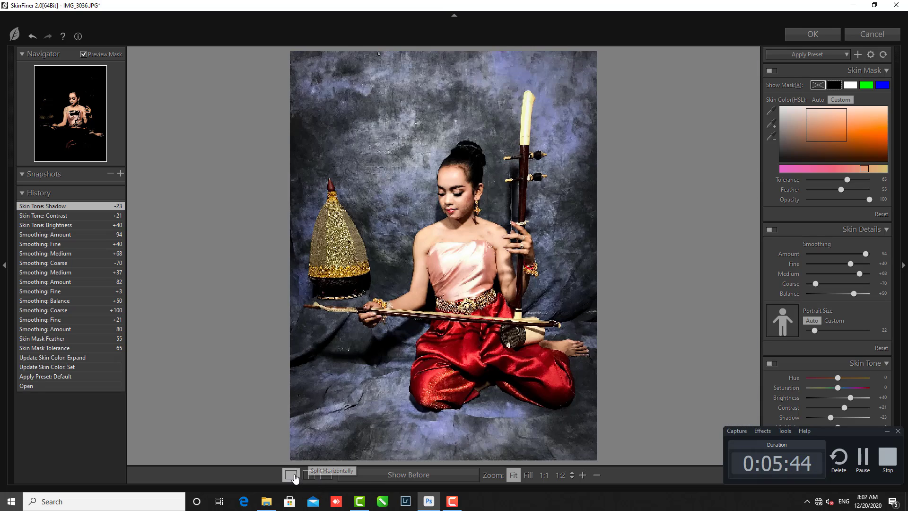
click(308, 474)
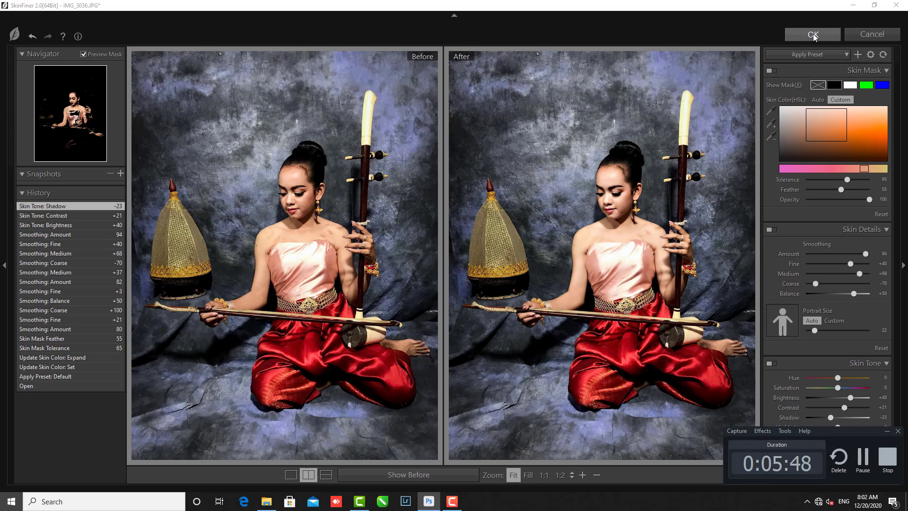
Apply the SkinFiner retouch and fit the whole image in view.
key(Return)
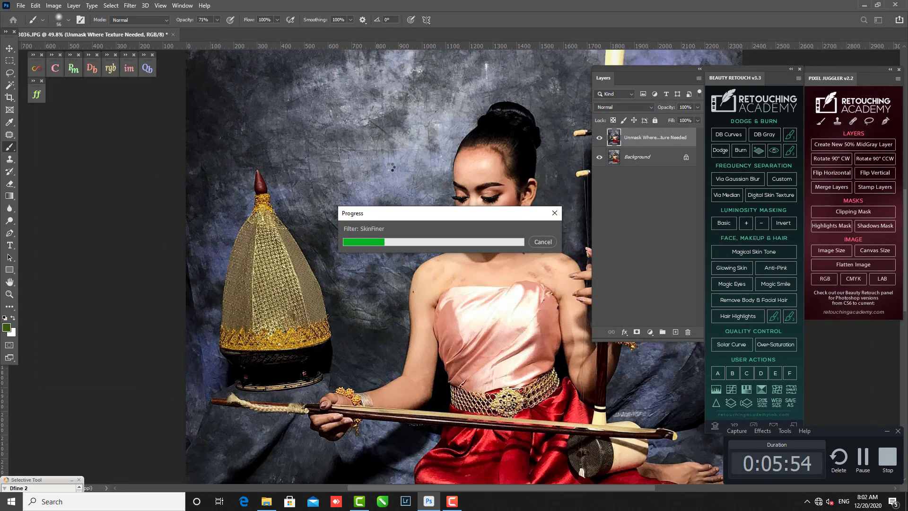
key(ctrl+0)
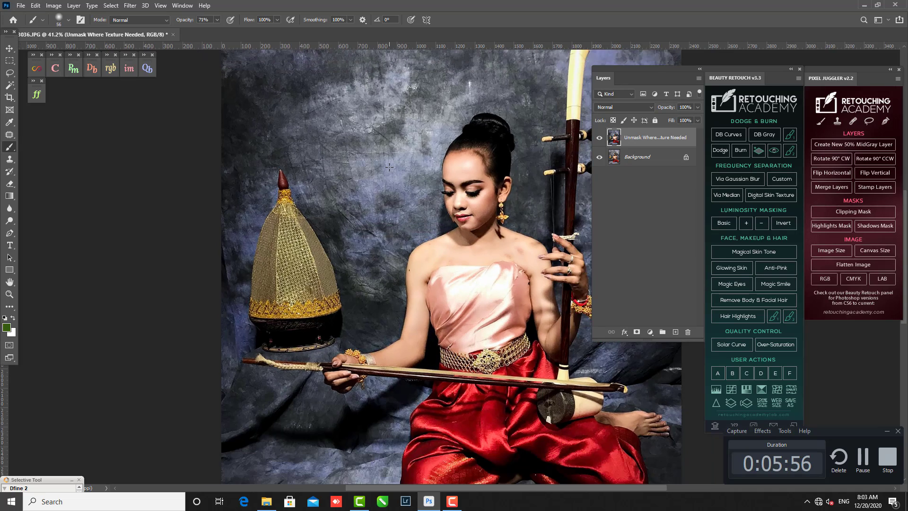
scroll(389, 167, down, 2)
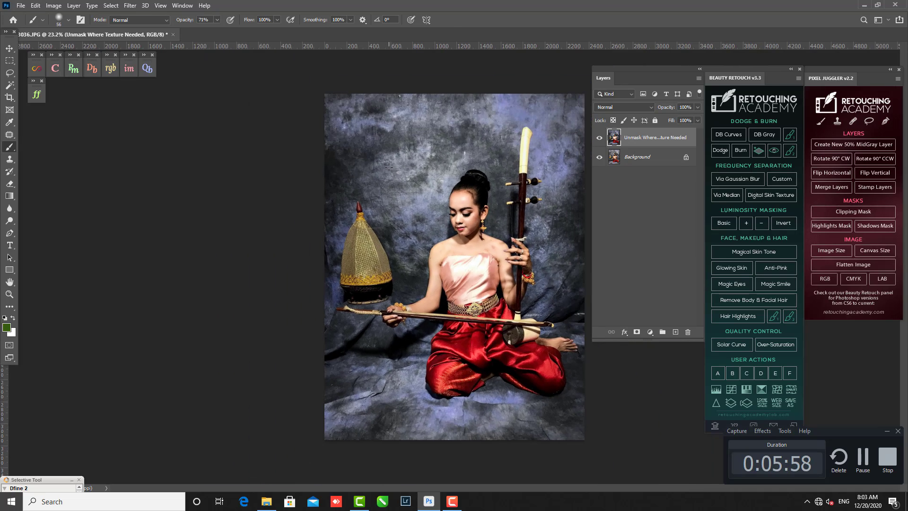
Toggle the retouched layer's visibility twice to compare it with the original Background.
alt+click(600, 157)
alt+click(599, 158)
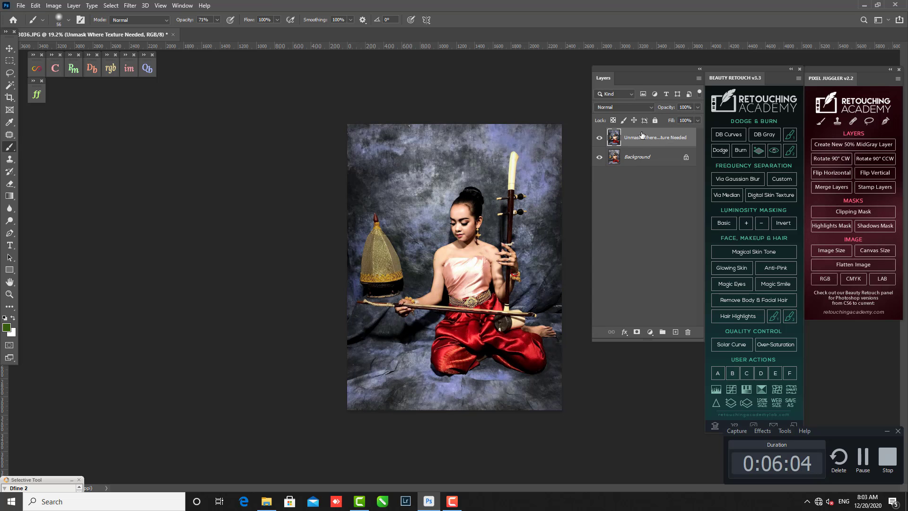
scroll(475, 244, up, 3)
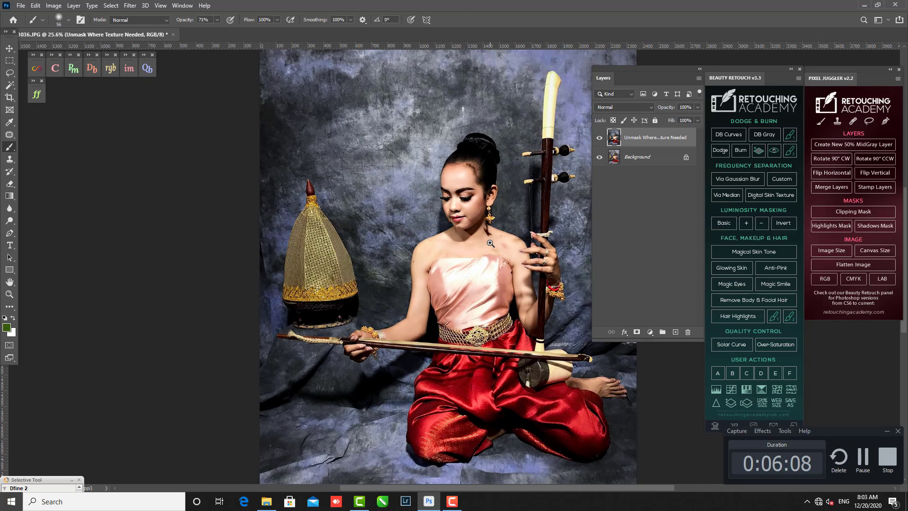
scroll(487, 241, down, 2)
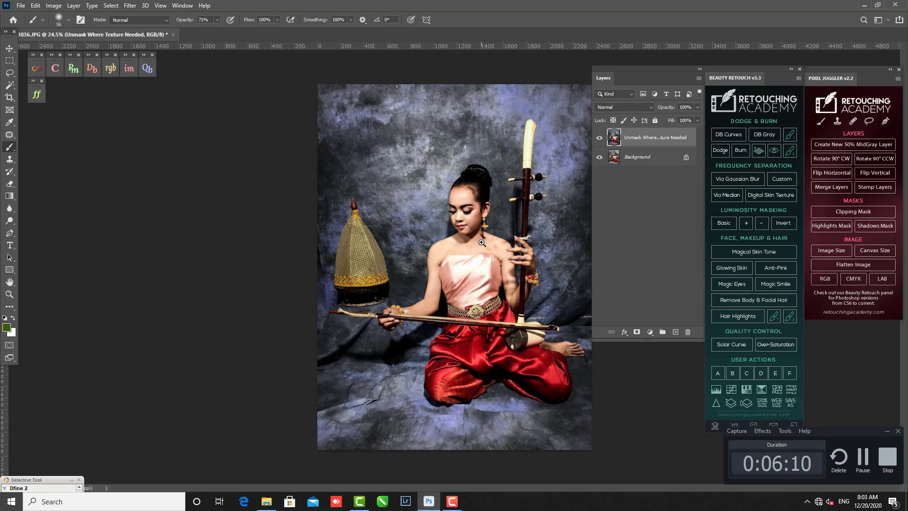
alt+click(600, 157)
alt+click(599, 158)
Launch Analog Efex Pro 2 from the Nik Collection filters on the portrait layer.
click(130, 5)
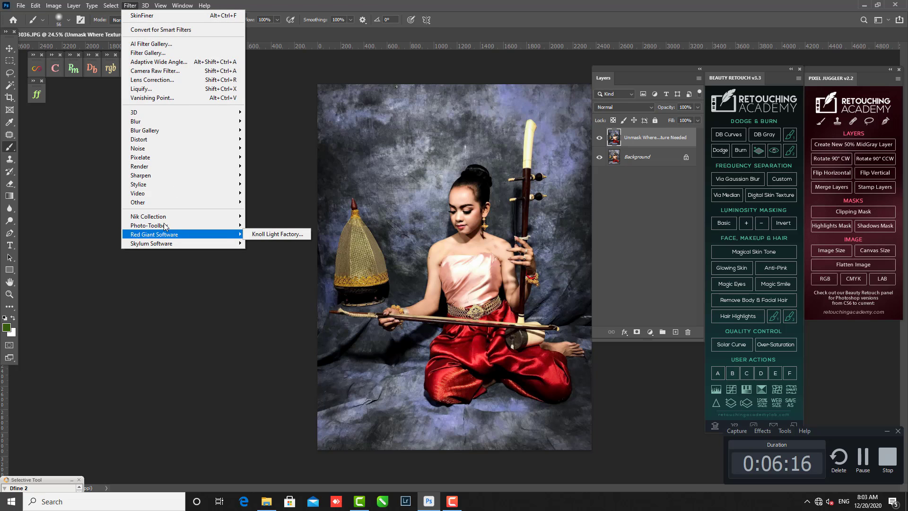
mouse_move(227, 216)
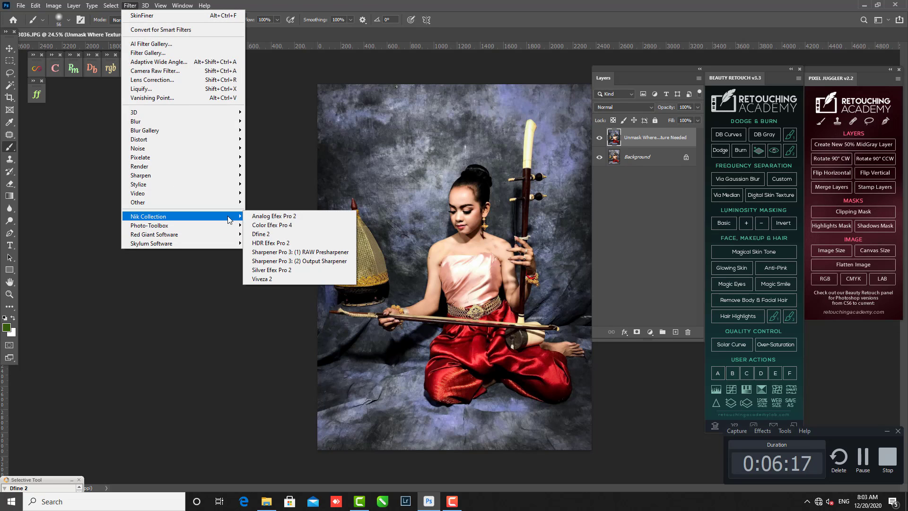
click(273, 215)
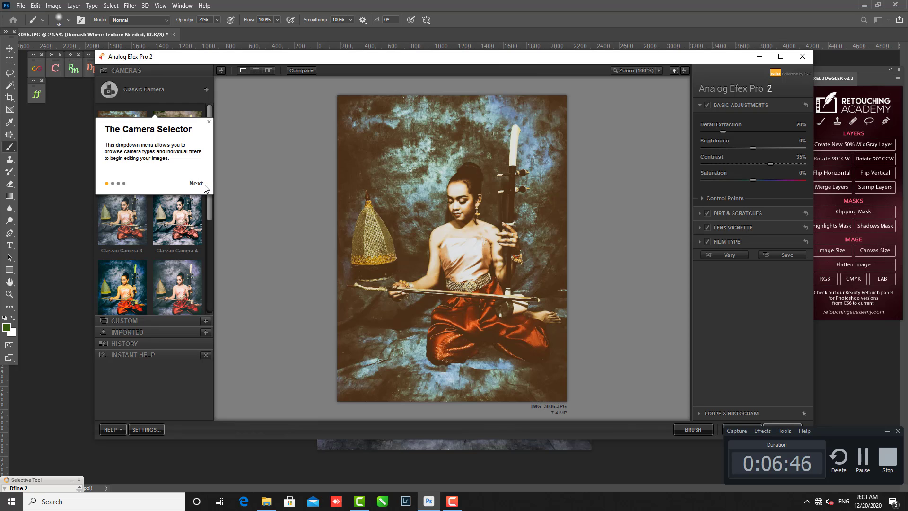
Apply Classic Camera 6, try several film stocks, and make the film look less faded.
click(181, 257)
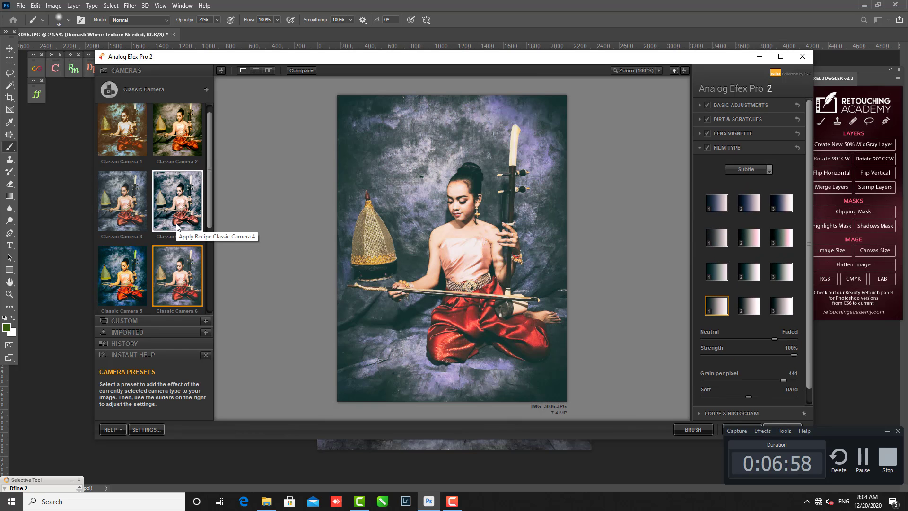
click(749, 203)
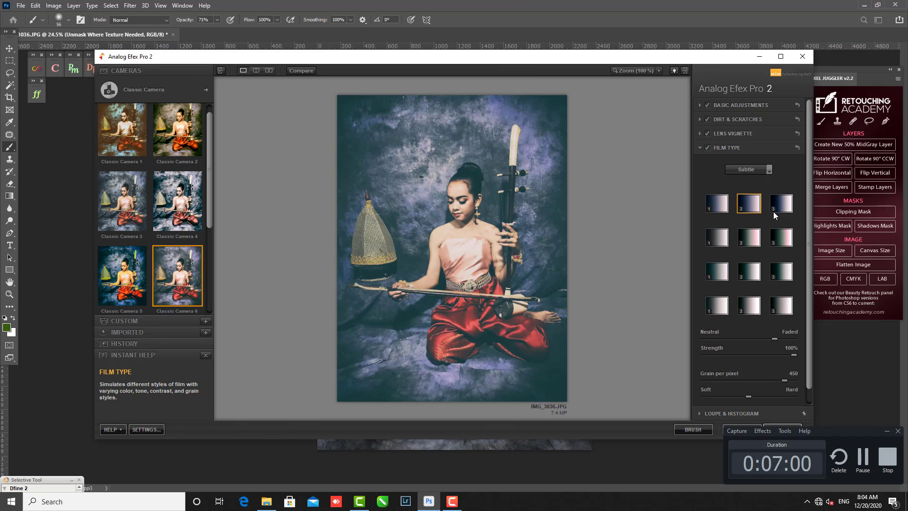
click(773, 272)
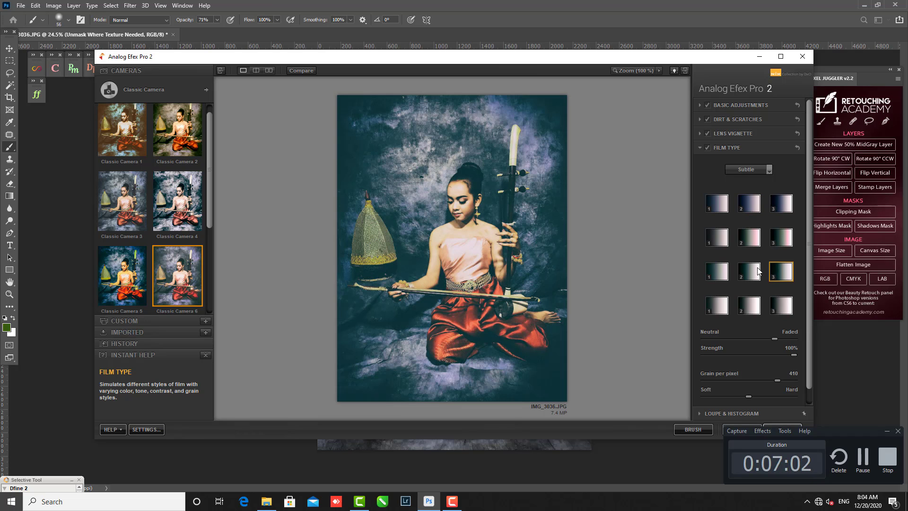
click(754, 304)
click(725, 312)
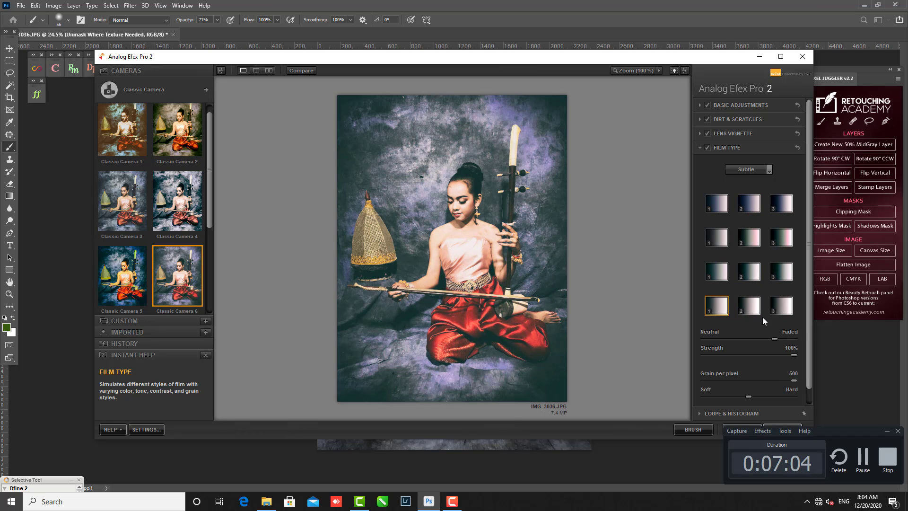
click(781, 308)
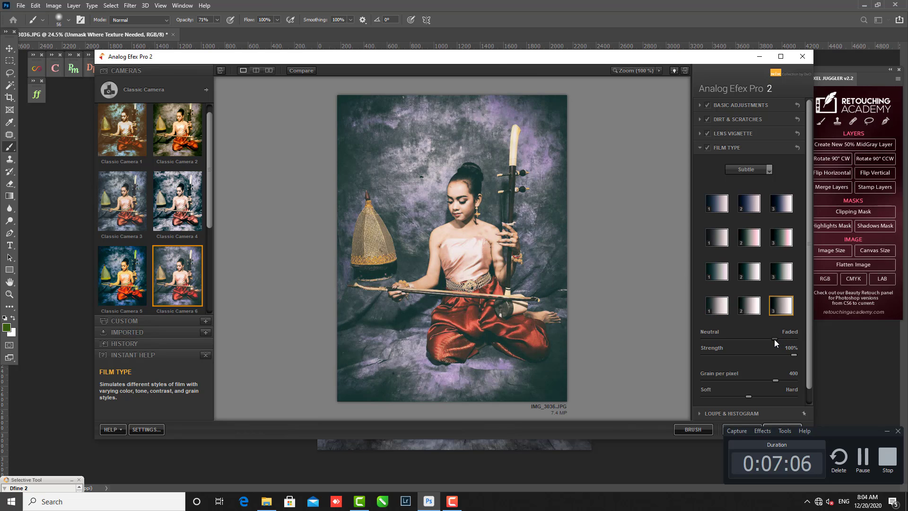
drag(774, 339, 747, 338)
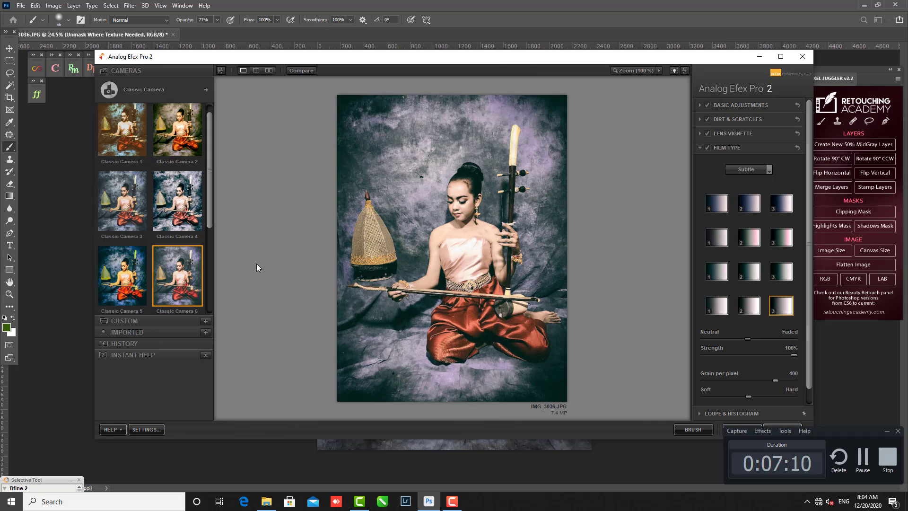
drag(208, 220, 208, 311)
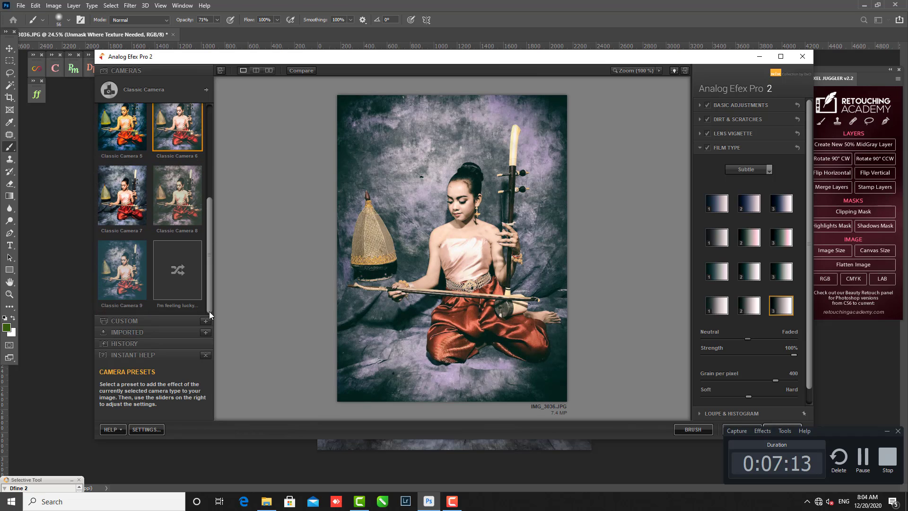
Try Classic Camera 7 with several film stocks, including blue and purple Cool variants.
click(107, 210)
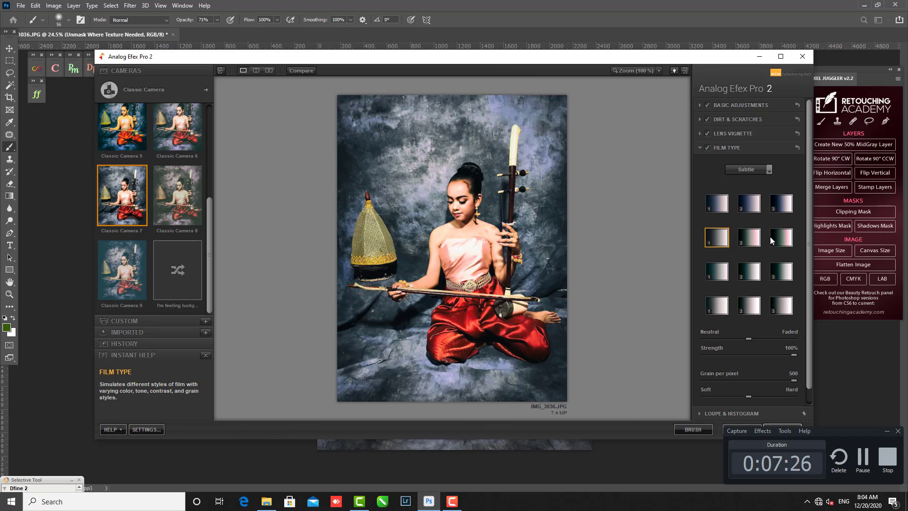
click(747, 203)
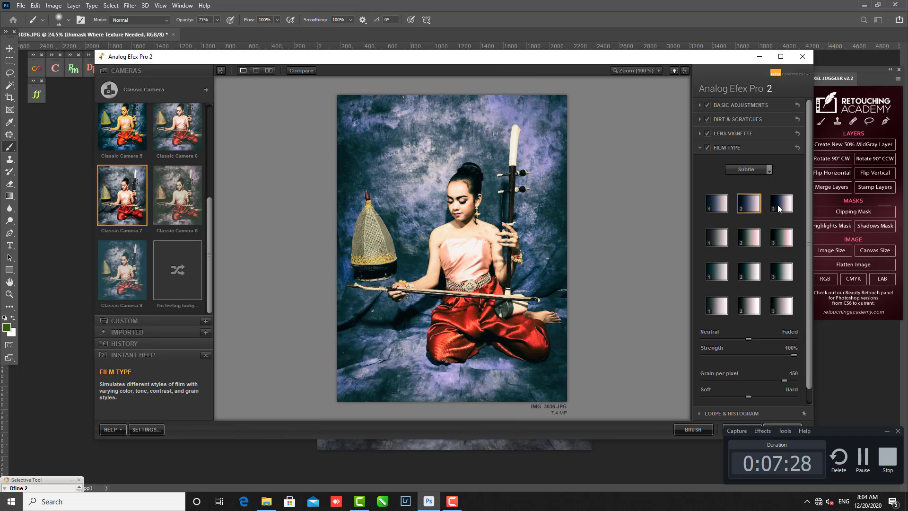
click(780, 236)
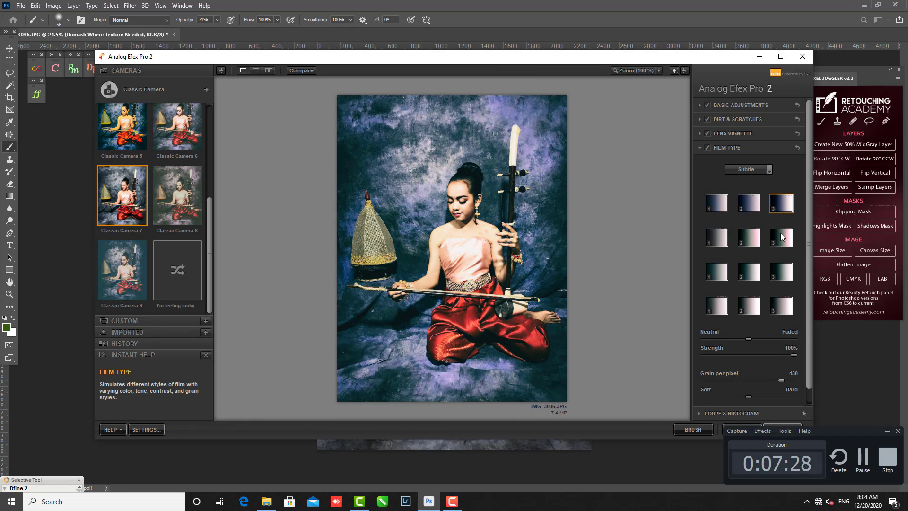
click(778, 278)
click(748, 308)
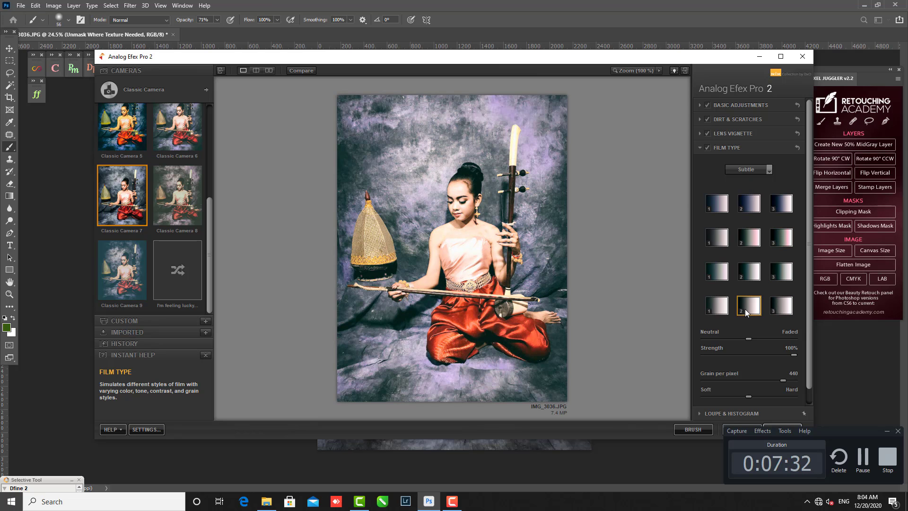
click(769, 170)
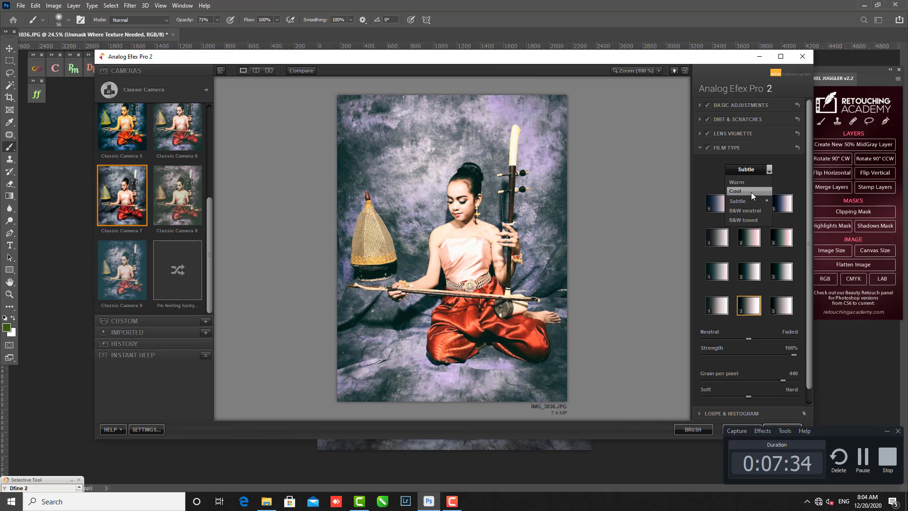
click(751, 192)
click(748, 208)
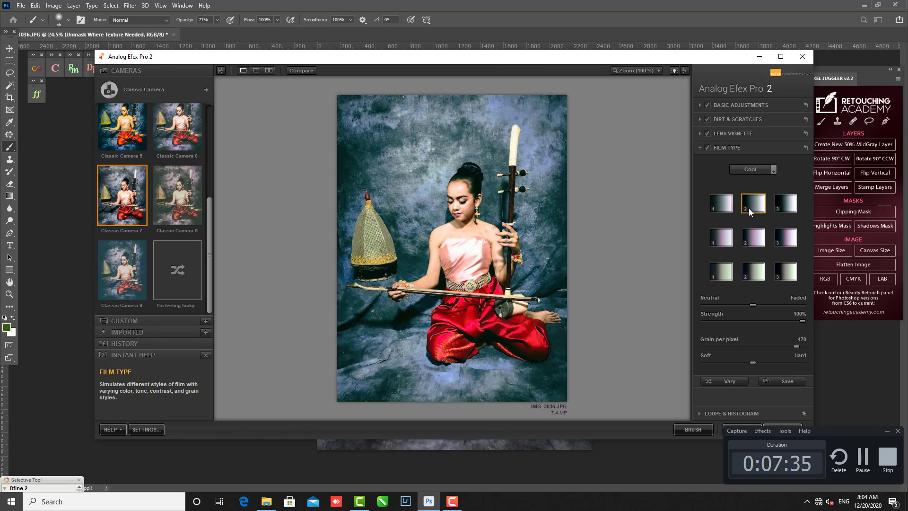
click(753, 243)
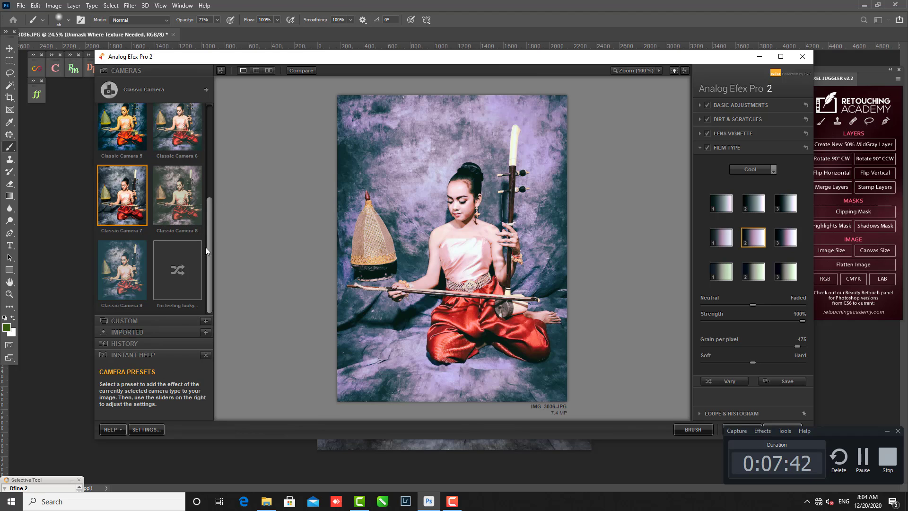
Settle on Classic Camera 1 with the first Warm film stock at grain 500.
drag(212, 222, 227, 105)
click(192, 151)
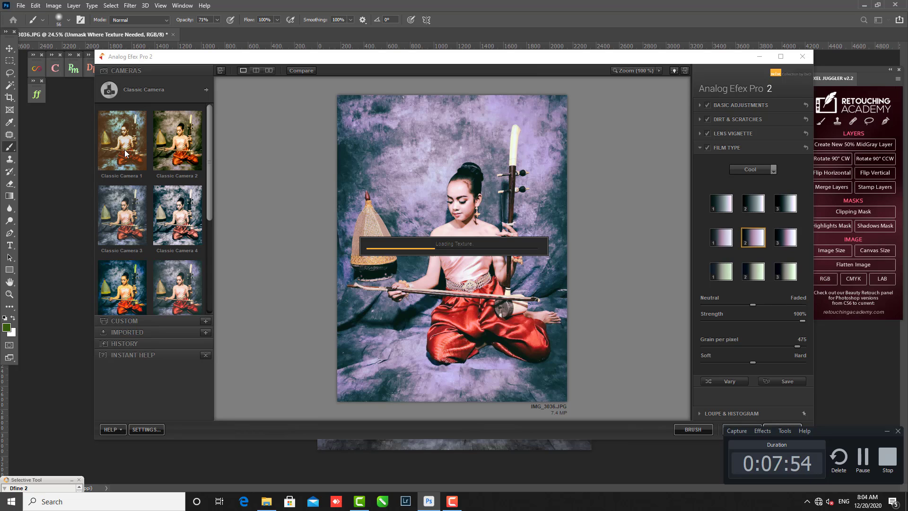
click(124, 149)
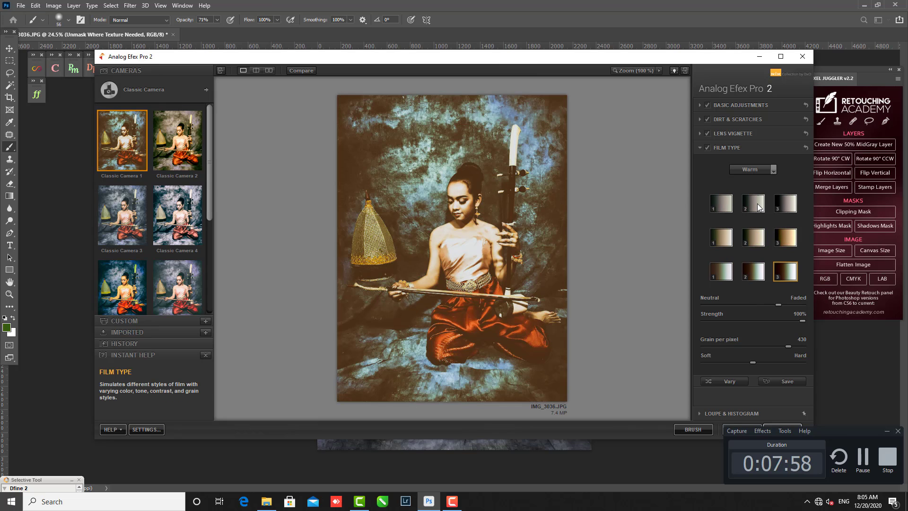
click(721, 204)
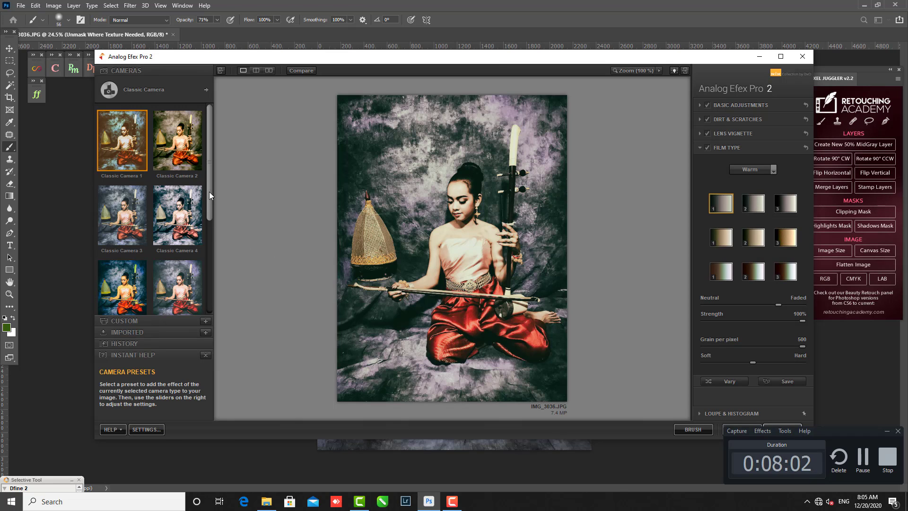
drag(210, 195, 210, 83)
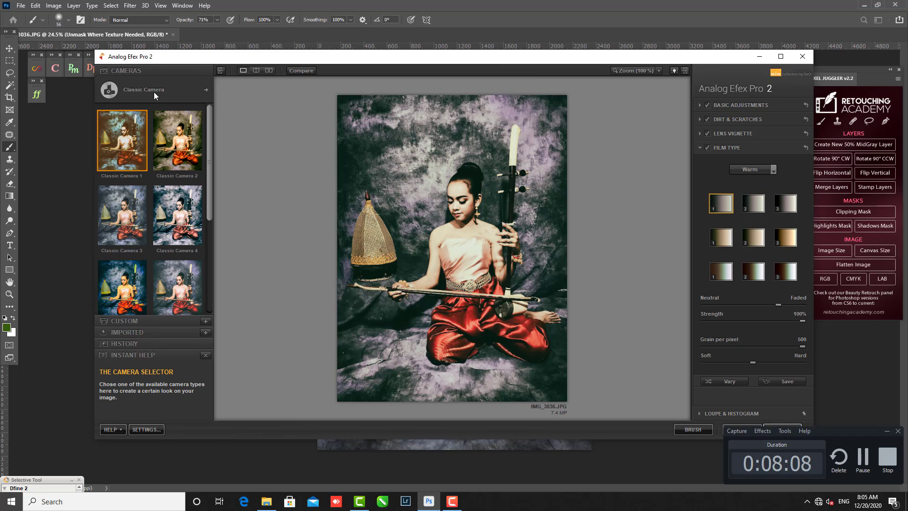
click(140, 93)
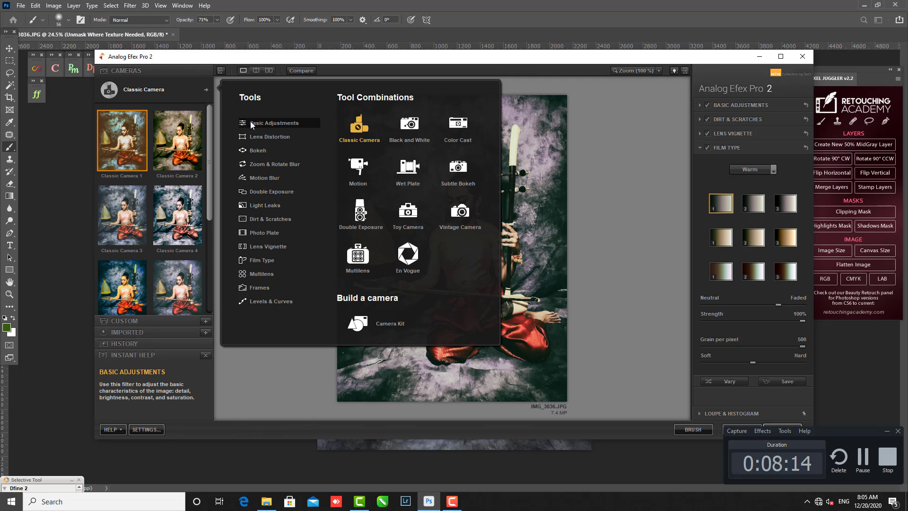
Apply the Black and White 4 preset with a pinkish-brown toned B&W film.
click(403, 134)
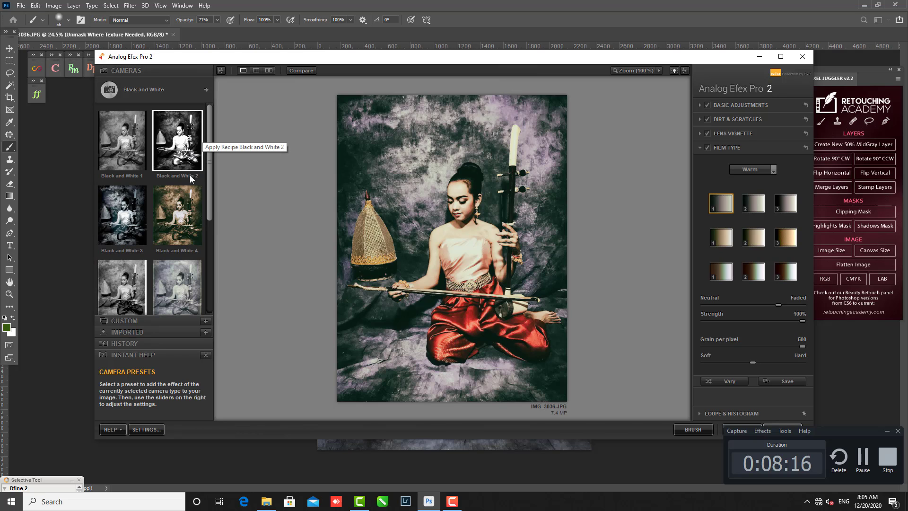
click(177, 215)
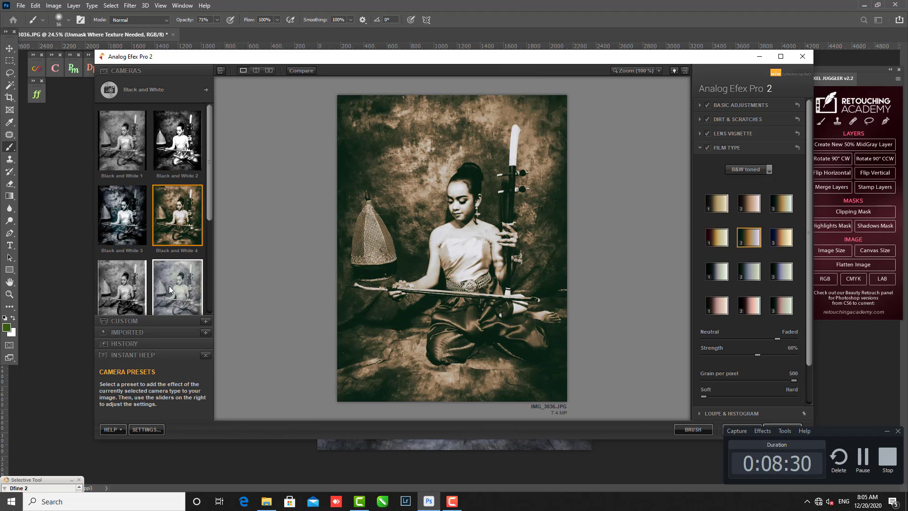
click(748, 271)
click(746, 308)
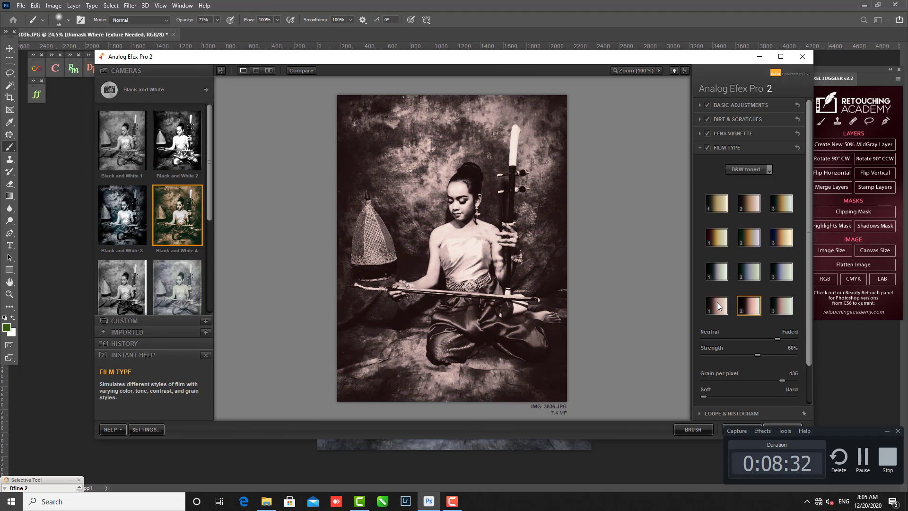
click(717, 305)
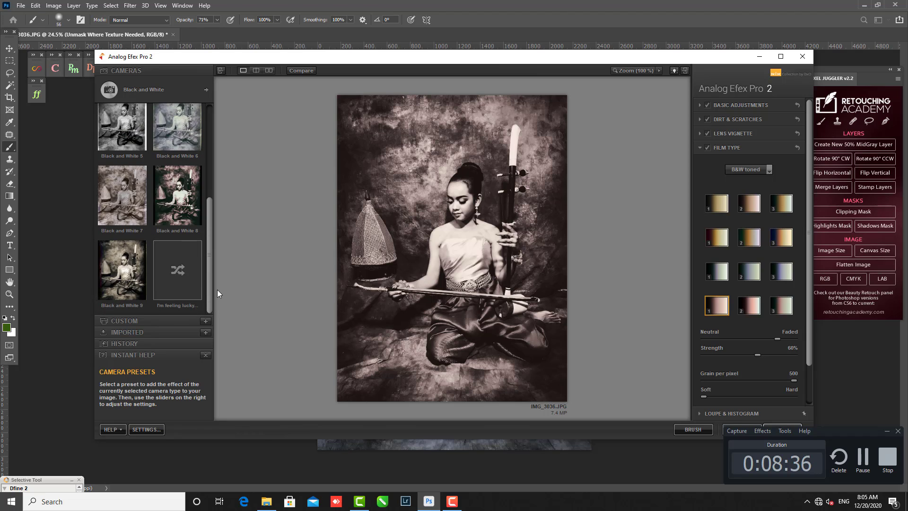
click(194, 87)
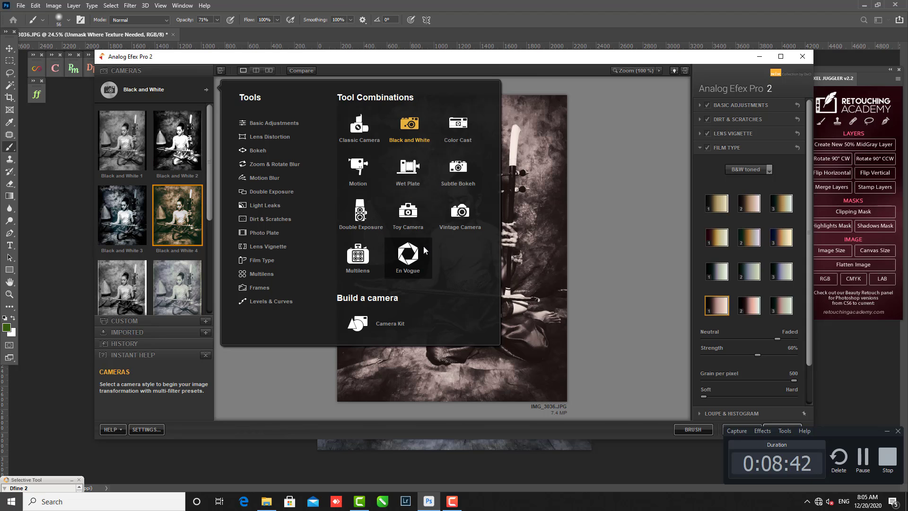
Apply Vintage Camera 1, trying several Cool swatches before settling on the bluer second one.
click(457, 223)
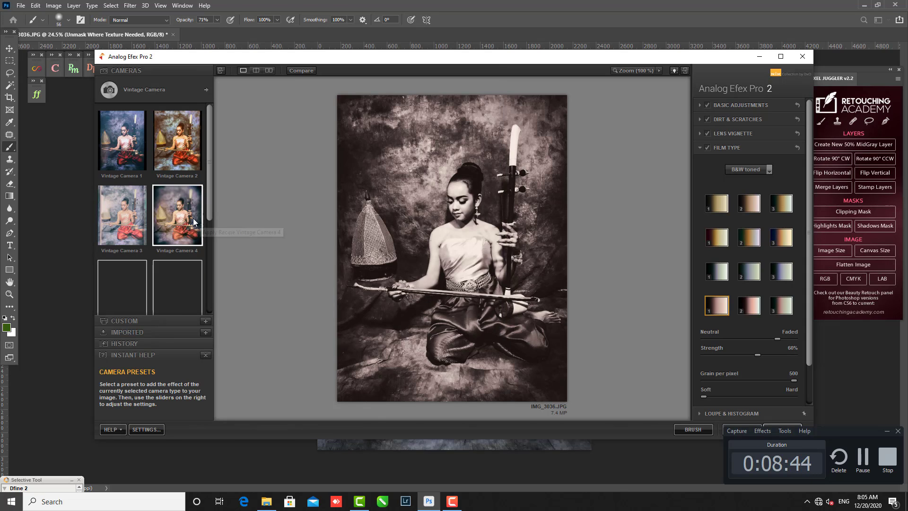
click(132, 199)
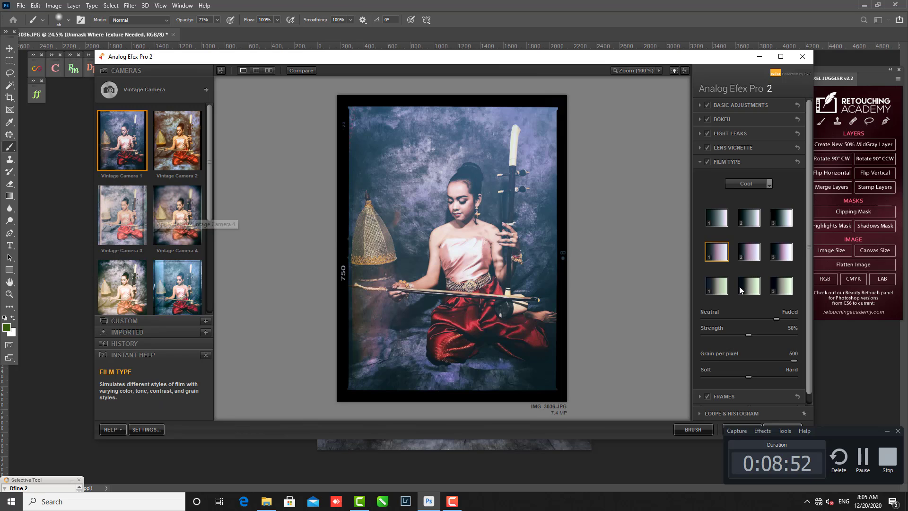
click(748, 218)
click(750, 250)
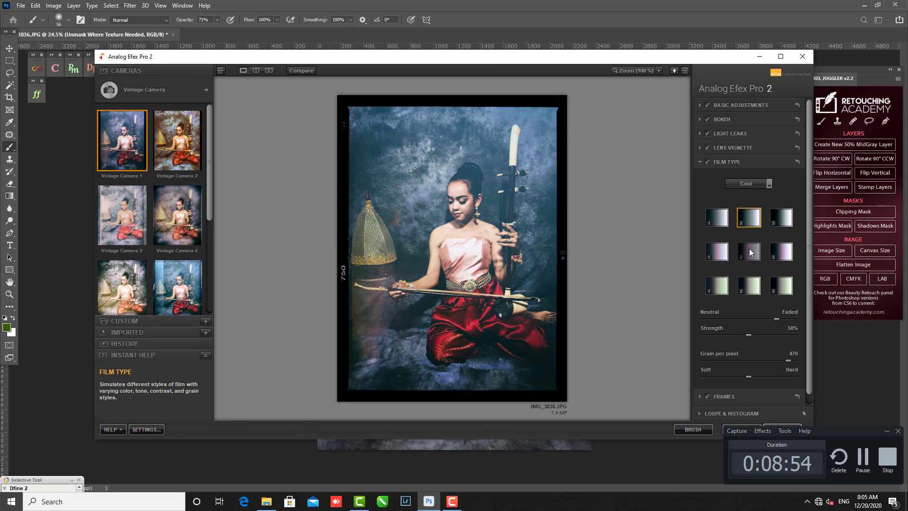
click(783, 252)
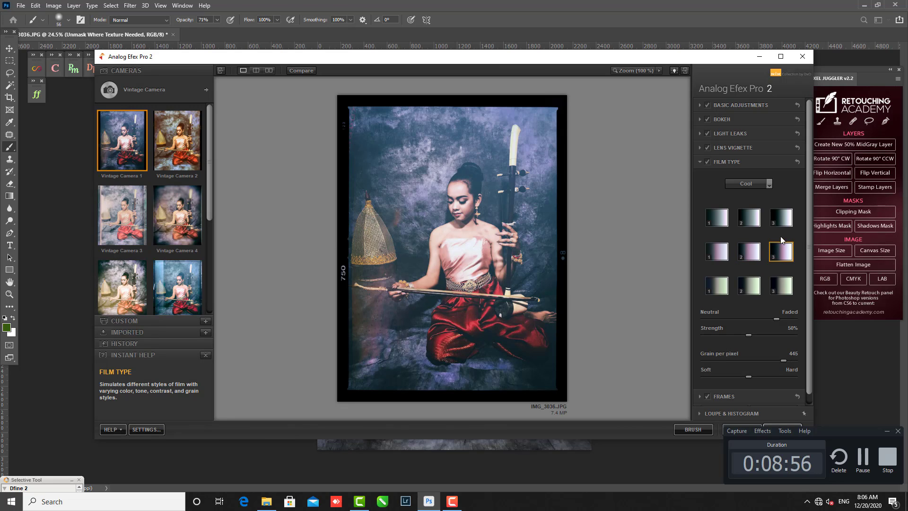
click(782, 288)
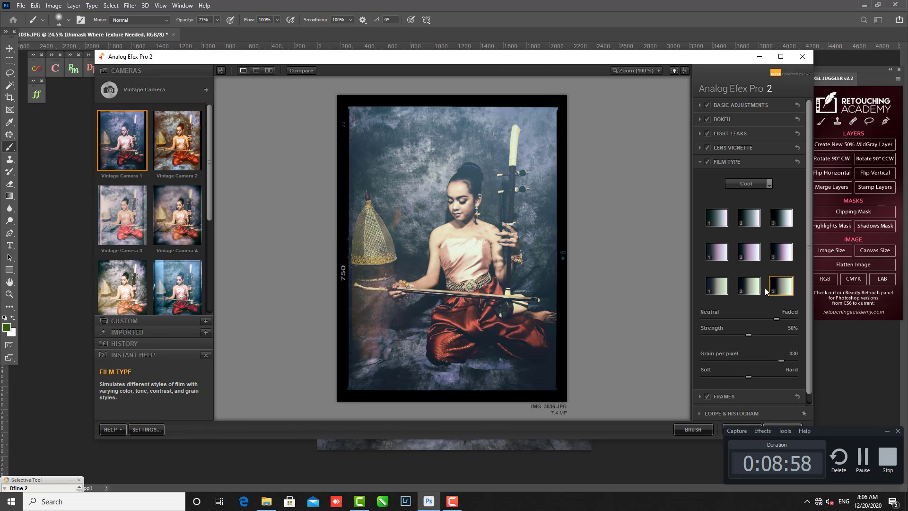
click(756, 258)
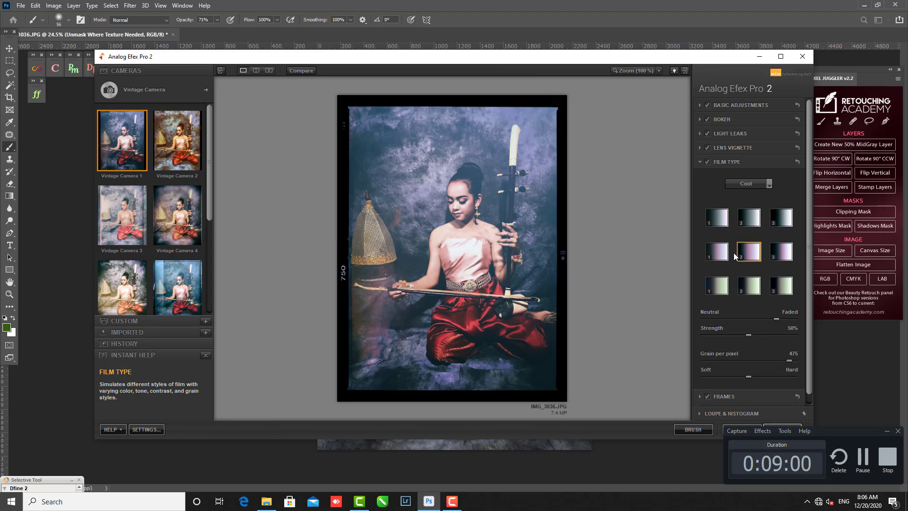
click(739, 217)
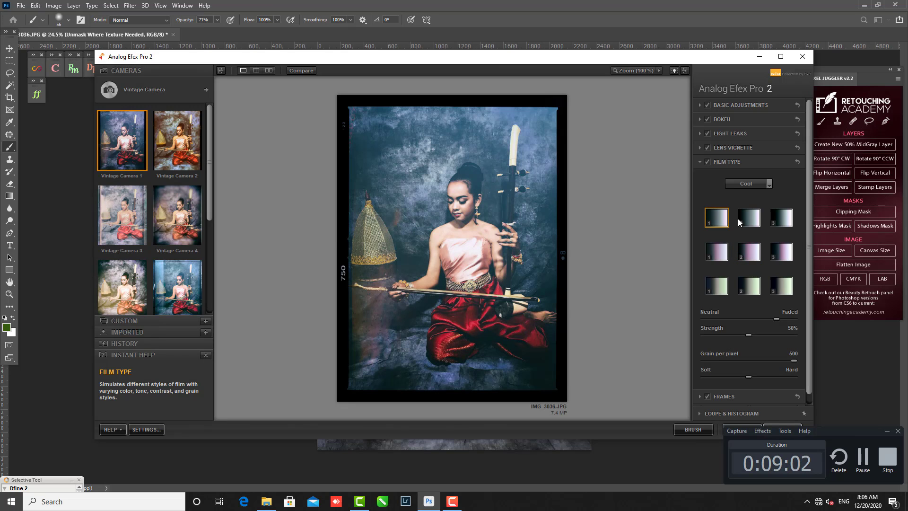
click(726, 244)
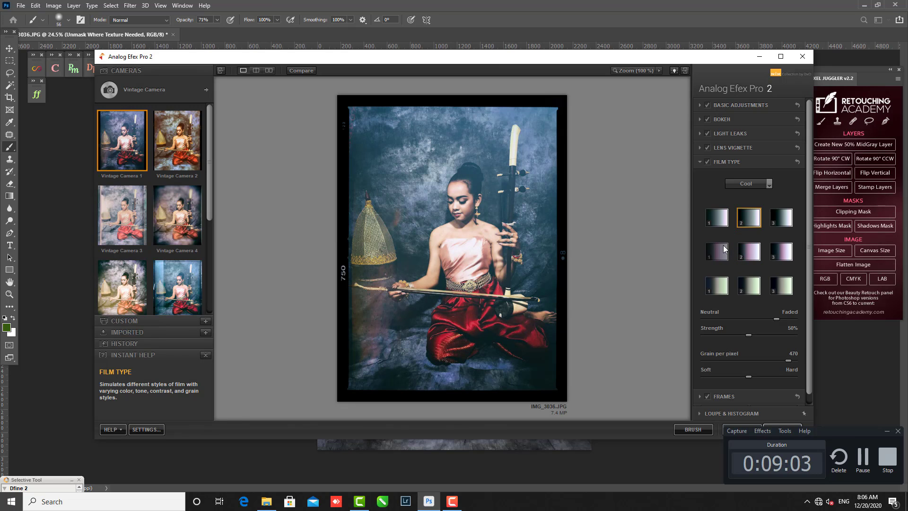
click(736, 218)
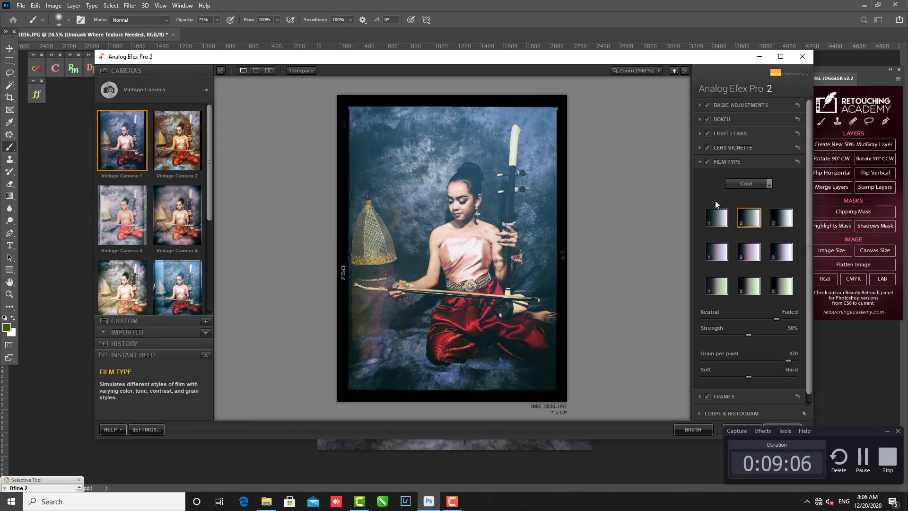
Compare effects, leaving Film Type and Light Leaks off and Lens Vignette and Bokeh on.
click(707, 162)
click(707, 162)
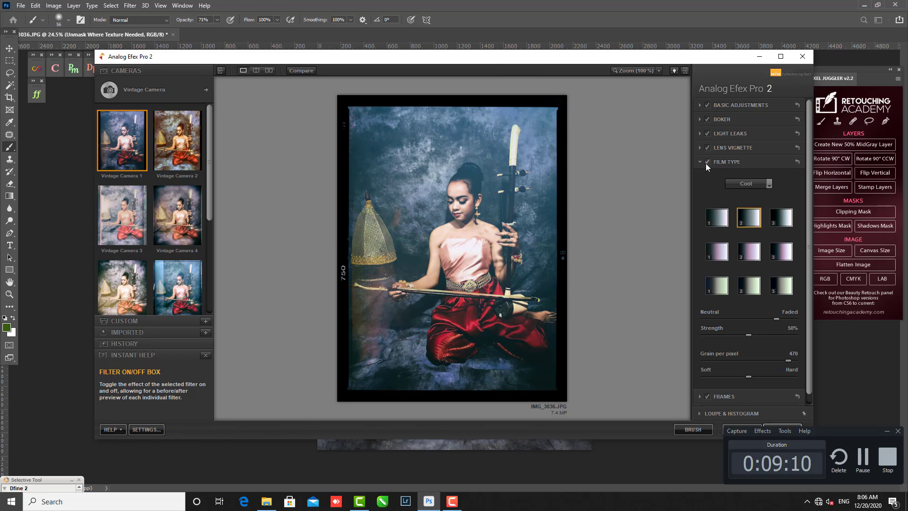
click(707, 162)
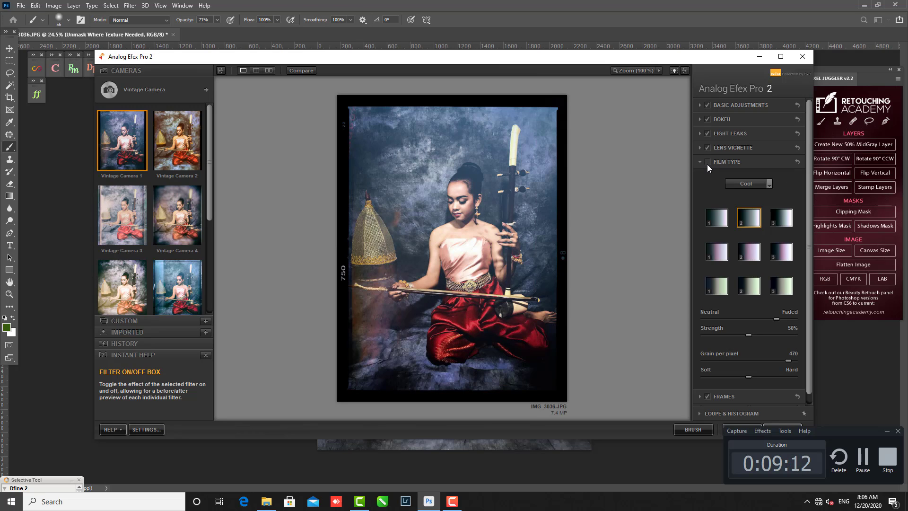
click(707, 163)
click(707, 163)
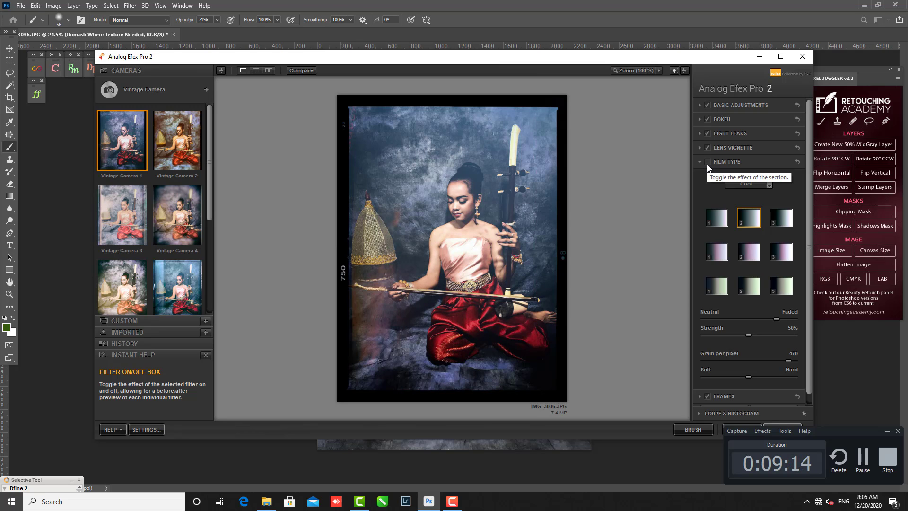
click(705, 147)
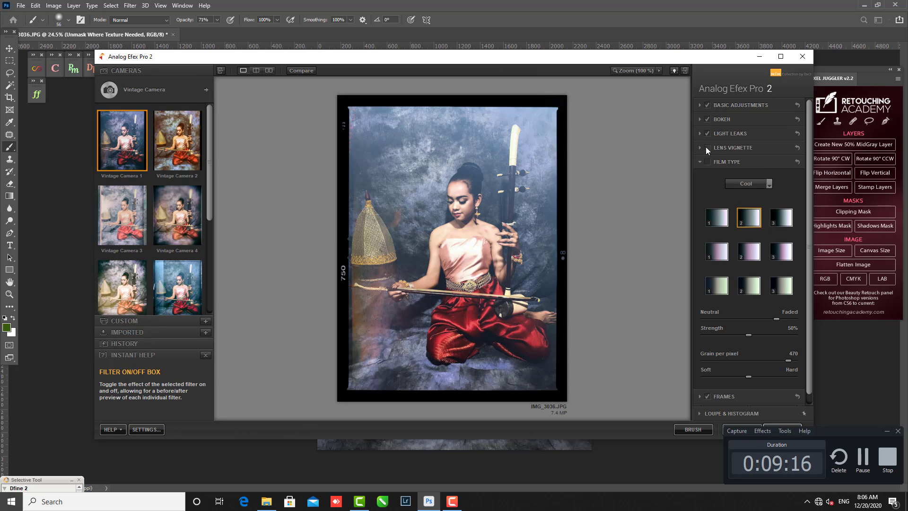
click(705, 147)
click(706, 134)
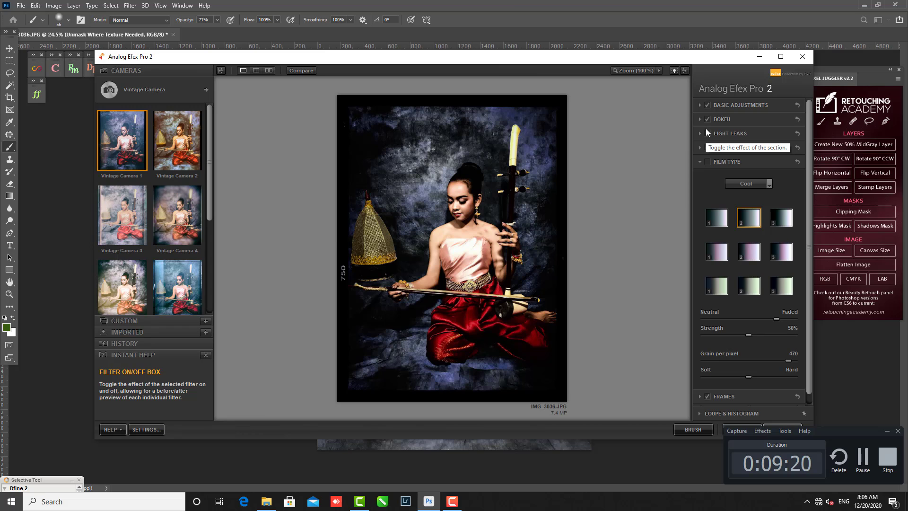
click(706, 119)
click(706, 120)
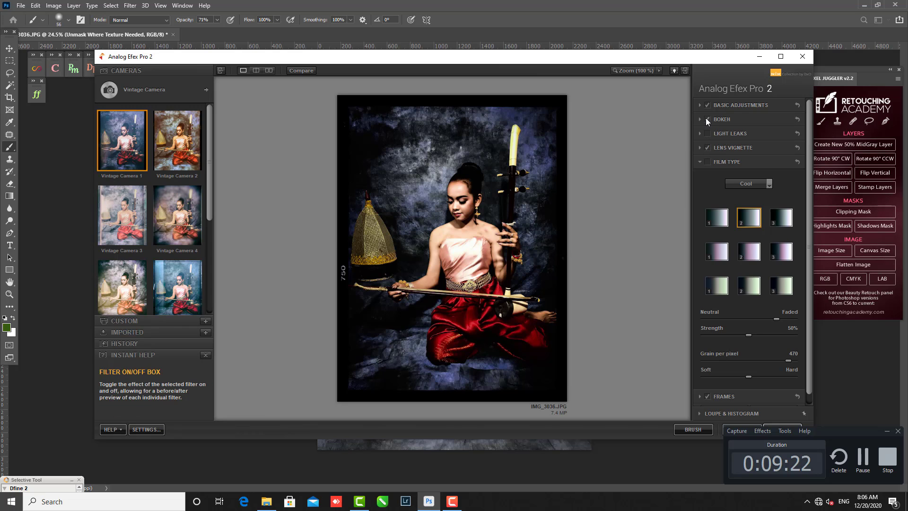
Compare the image with and without Basic Adjustments, keep them on, and expand their settings.
click(706, 105)
click(706, 106)
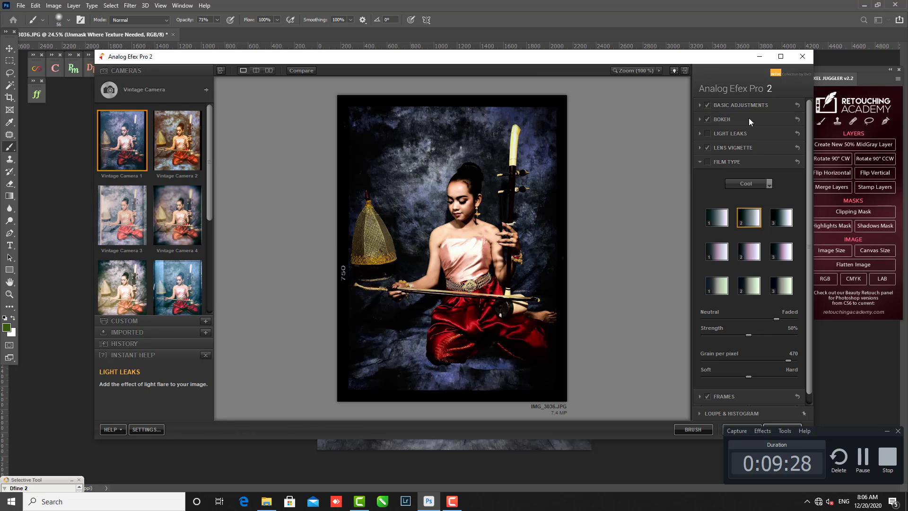
click(707, 104)
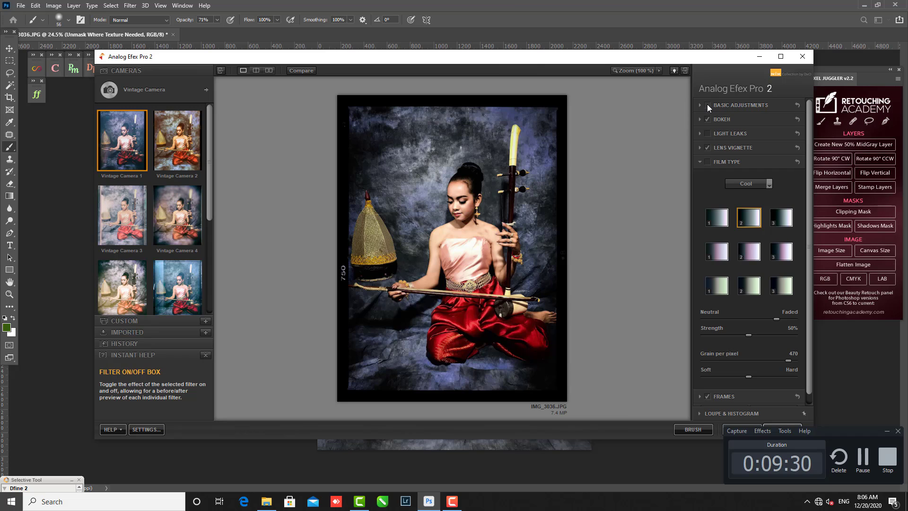
click(707, 104)
click(707, 104)
click(707, 104)
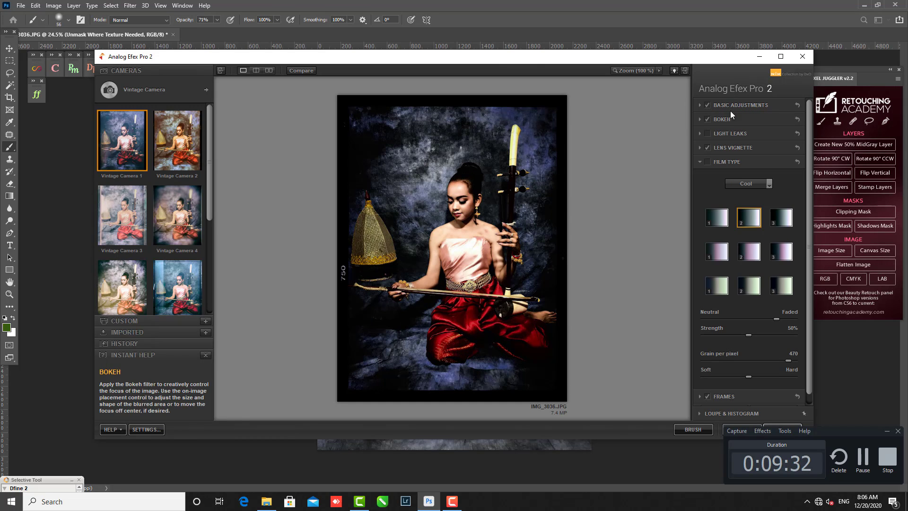
click(738, 105)
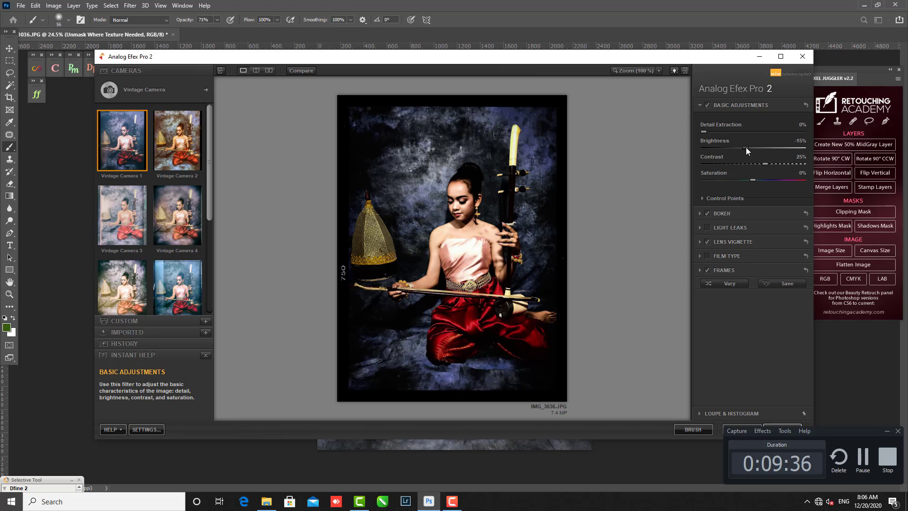
Set Brightness -3%, Saturation -3%, Contrast 15%, Detail Extraction 5%, and remove the film frame.
drag(745, 147, 747, 146)
drag(747, 147, 752, 150)
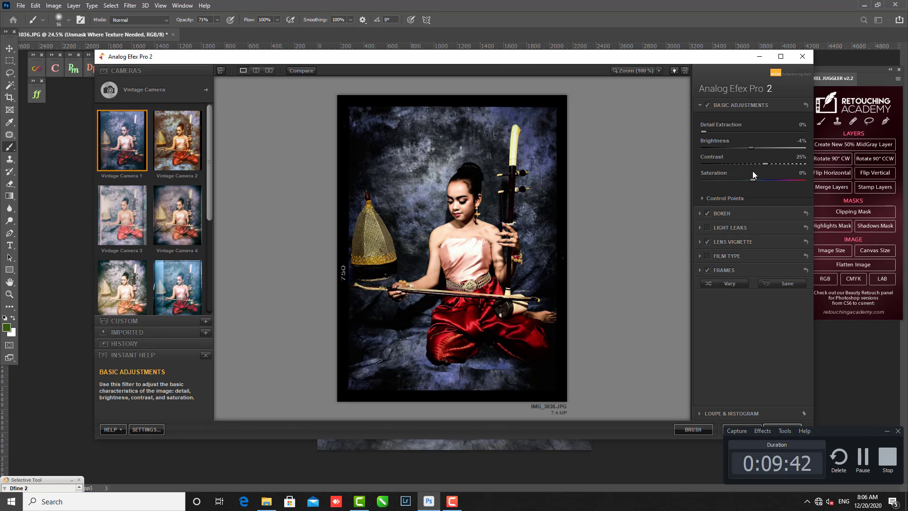
drag(749, 179, 752, 179)
mouse_move(763, 164)
mouse_down()
mouse_move(775, 163)
mouse_move(755, 163)
mouse_up()
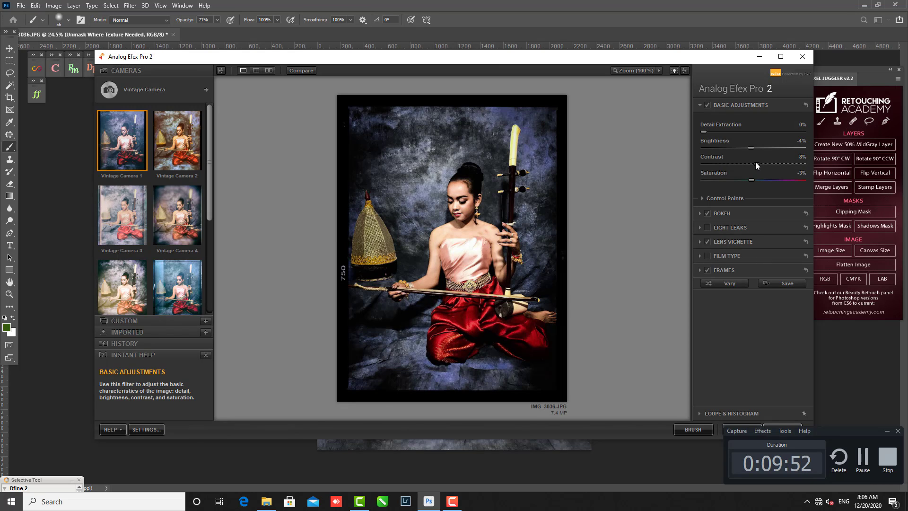
mouse_move(757, 162)
mouse_down()
mouse_move(765, 162)
mouse_move(749, 148)
mouse_up()
drag(704, 132, 708, 133)
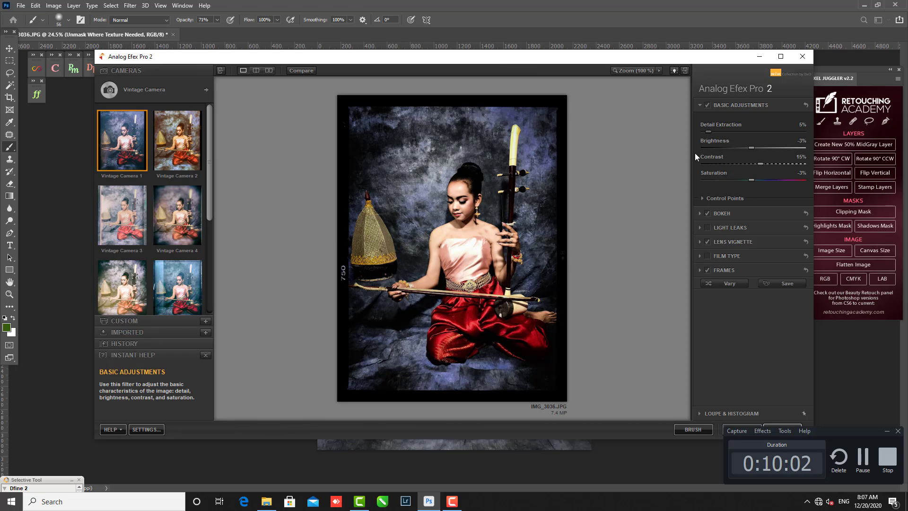
click(708, 269)
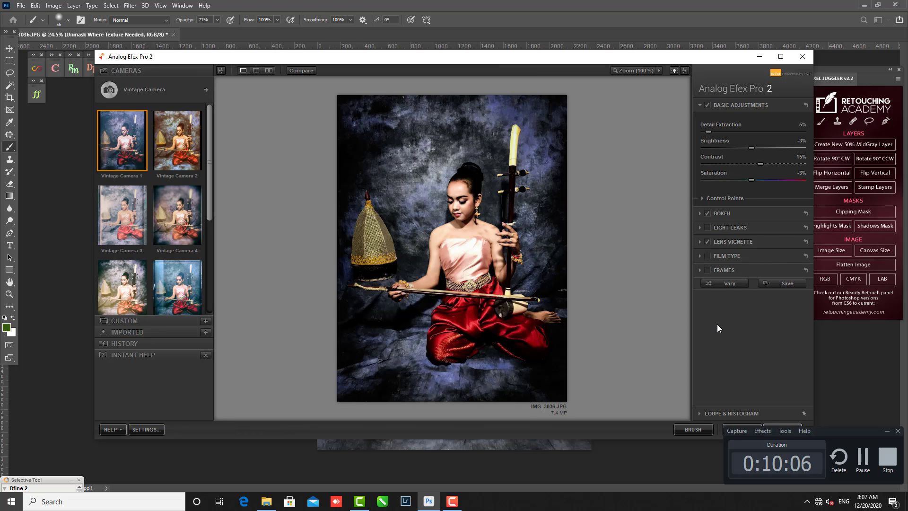
Toggle the film type and lens vignette effects off and on to compare the look.
click(708, 255)
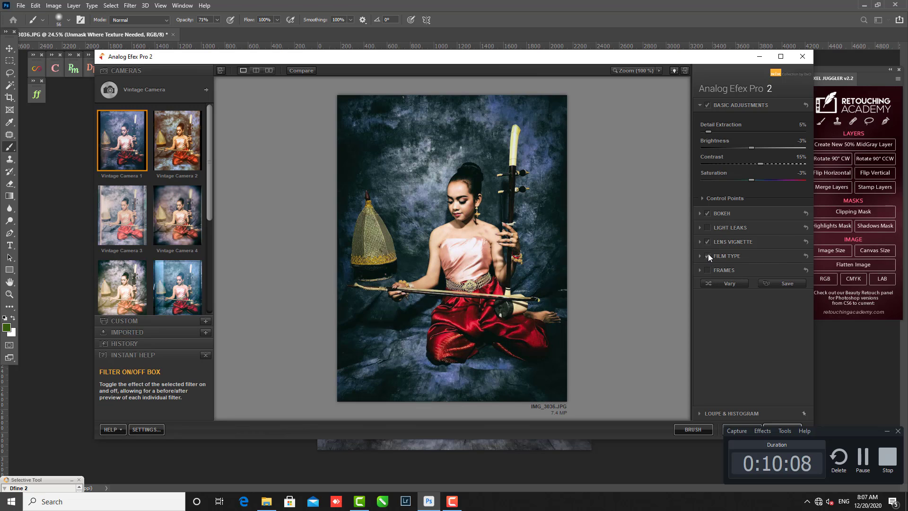
click(708, 255)
click(708, 242)
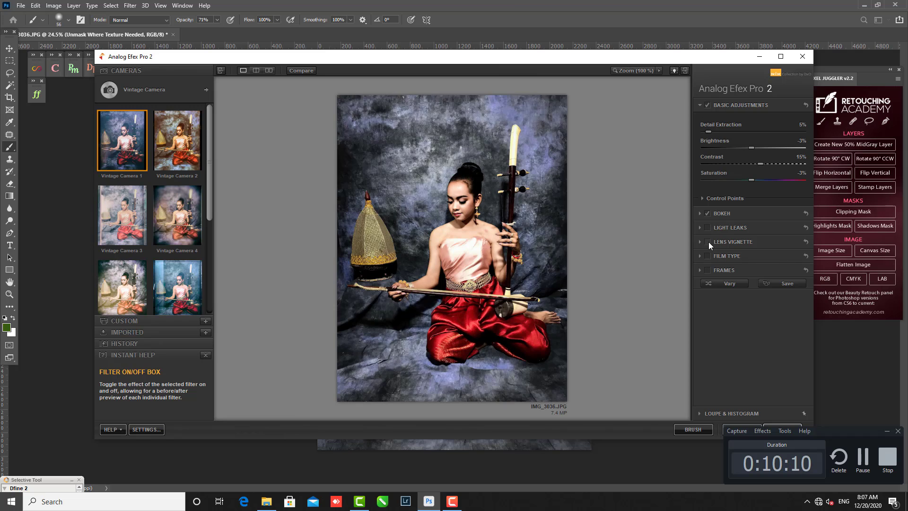
click(708, 242)
Set the lens vignette to Size 86% with a stronger Amount of about -40%.
click(728, 242)
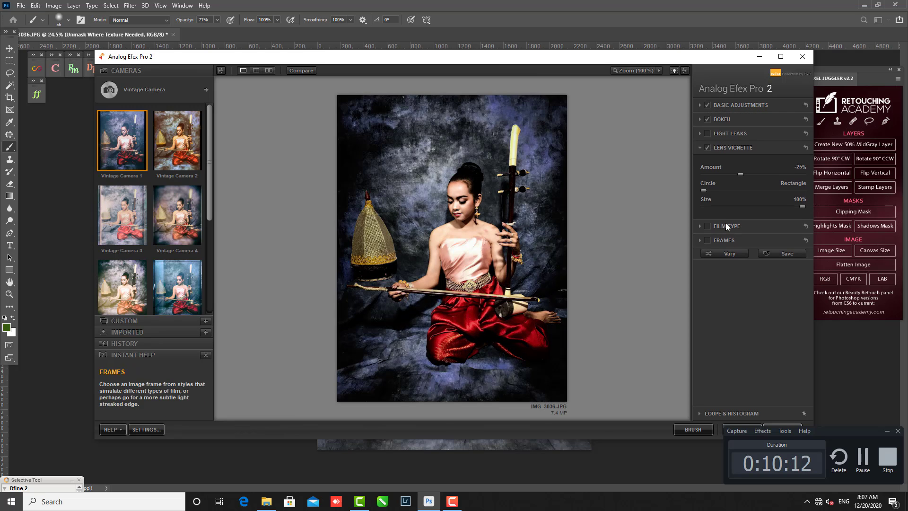
drag(742, 175, 740, 174)
drag(803, 206, 774, 199)
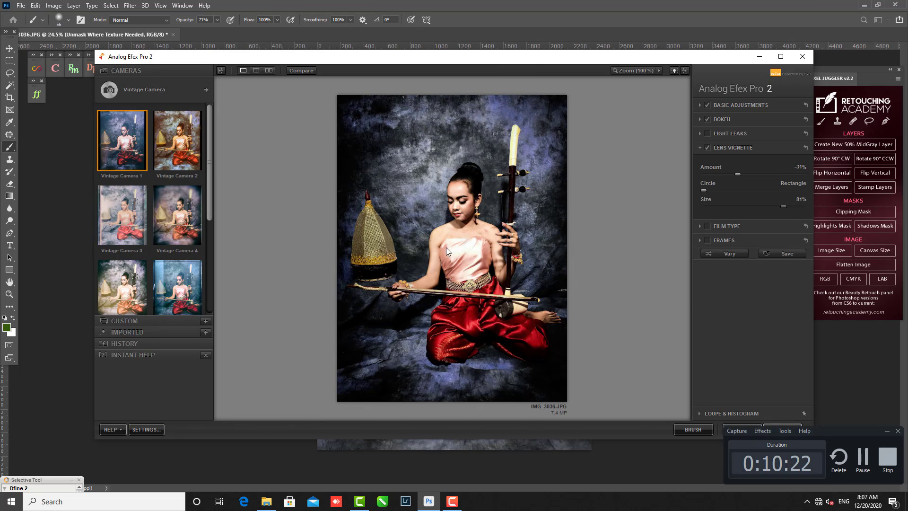
mouse_move(601, 203)
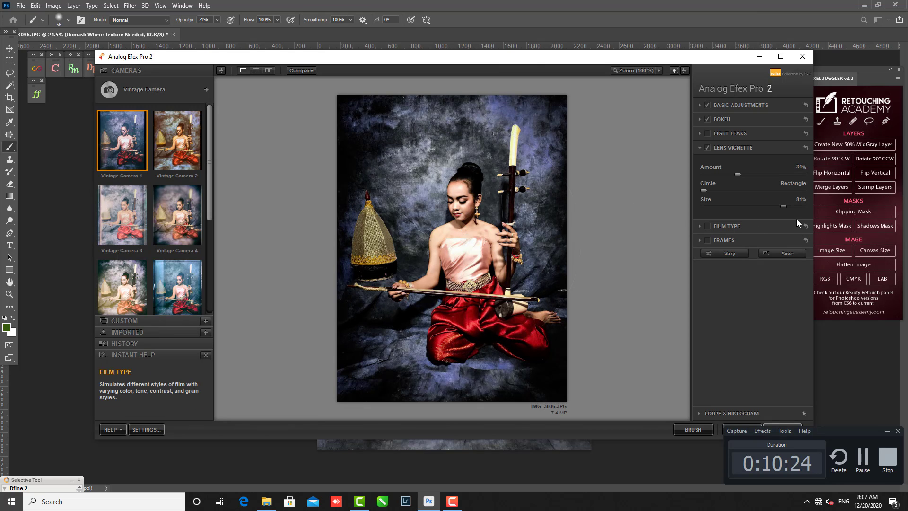
mouse_move(784, 208)
mouse_down()
mouse_move(776, 207)
mouse_move(788, 205)
mouse_up()
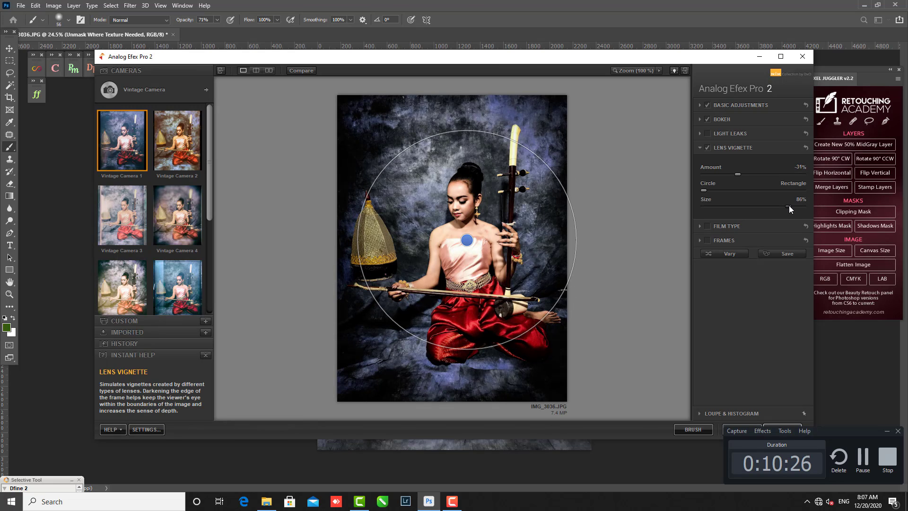
drag(703, 189, 731, 175)
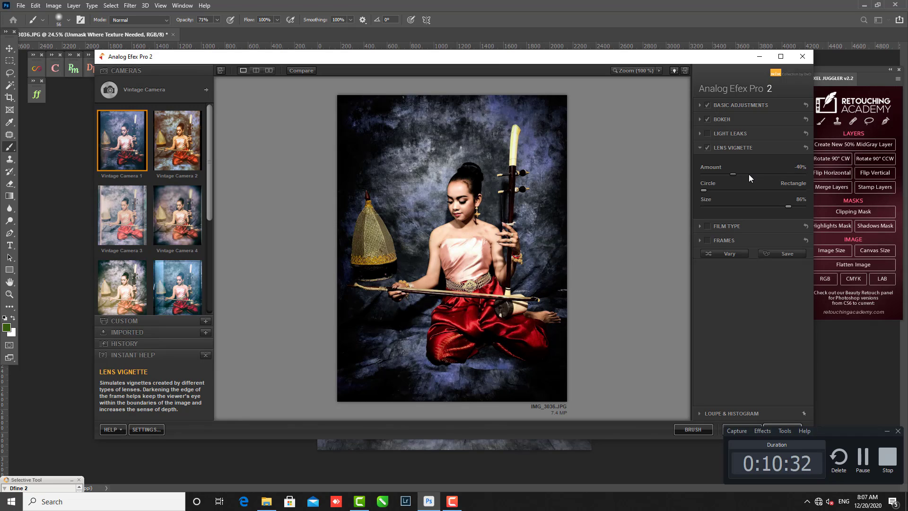
Enable bokeh at 8% blur strength, rotating, widening and shifting the focus ellipse around the woman.
click(704, 121)
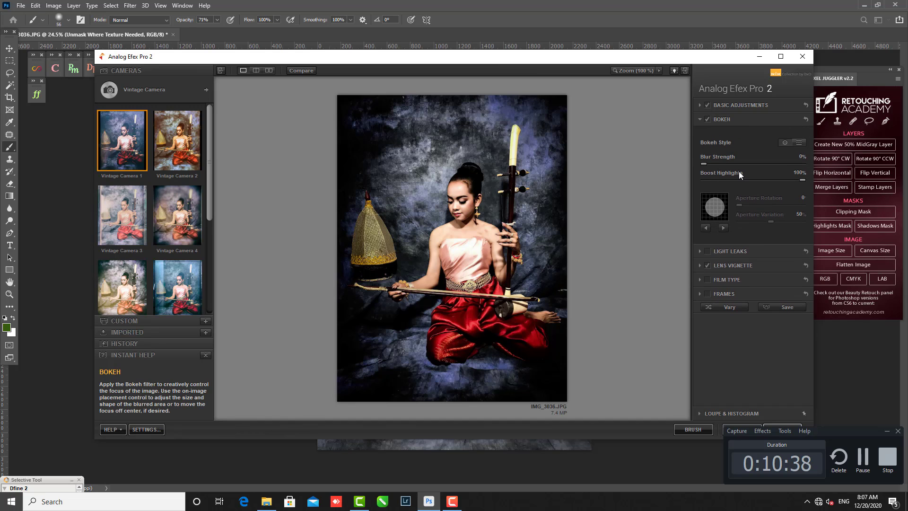
drag(705, 164, 754, 179)
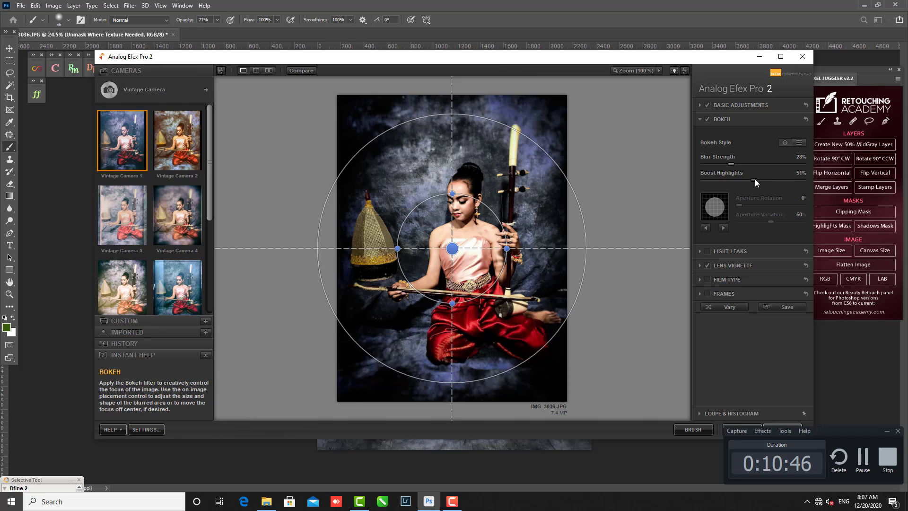
drag(430, 223, 433, 221)
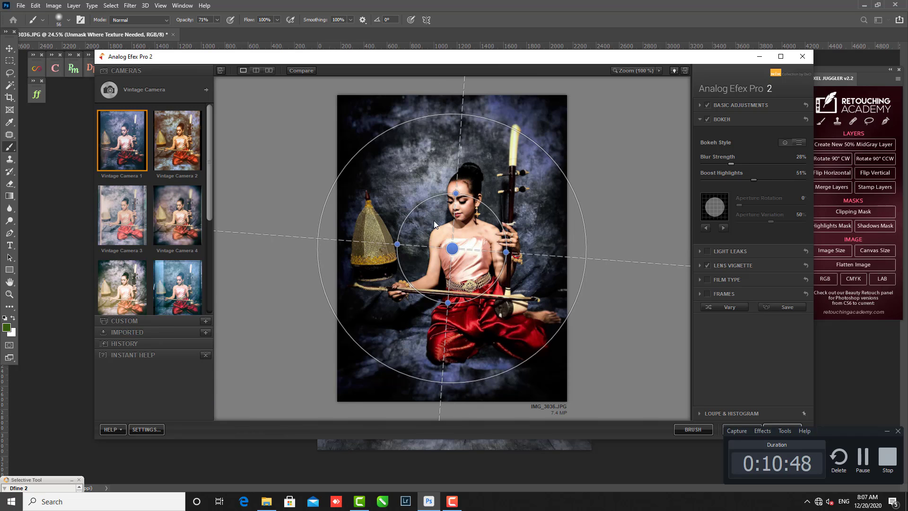
drag(509, 129, 523, 110)
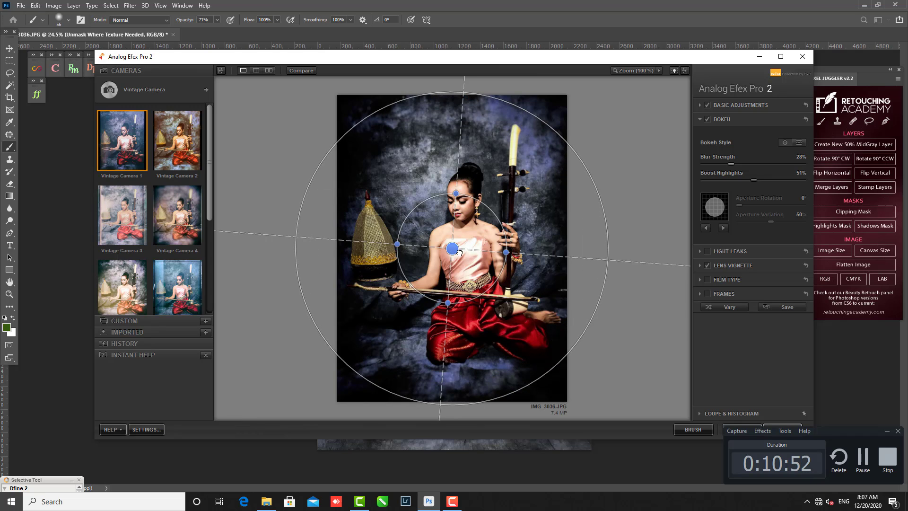
drag(469, 253, 474, 251)
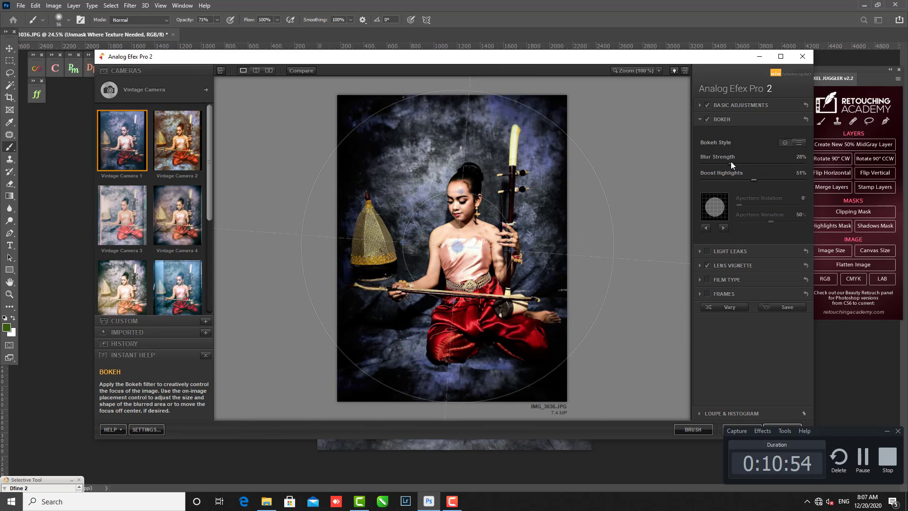
drag(730, 163, 711, 157)
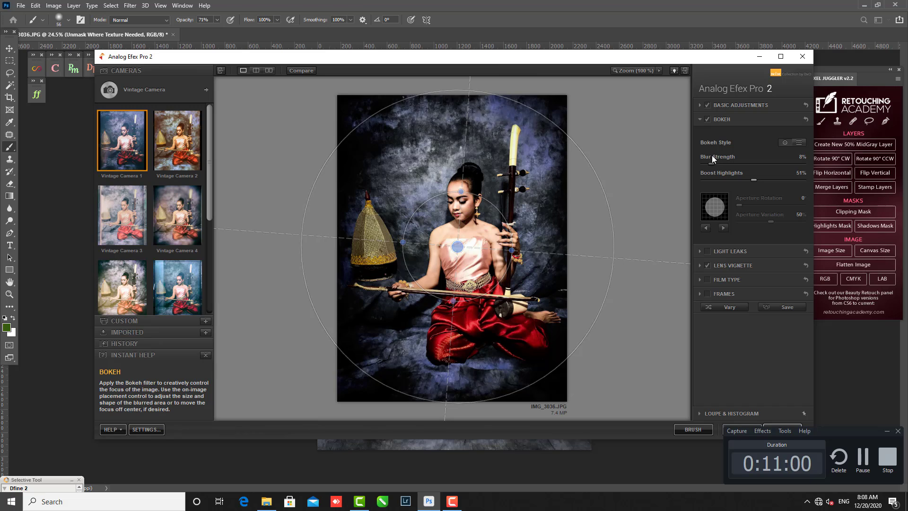
Disable bokeh and randomize basic adjustments to Detail Extraction 4%, Brightness -4%, Contrast 15%, Saturation -3%.
click(706, 119)
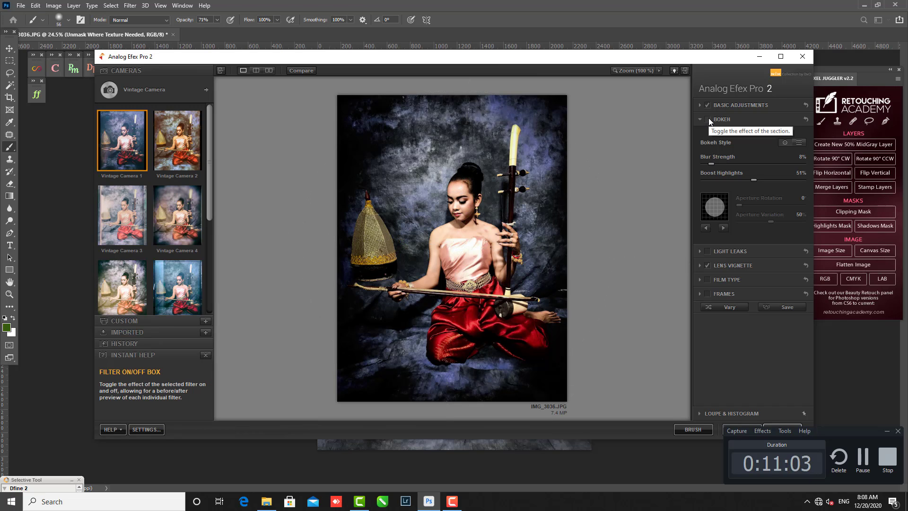
click(740, 105)
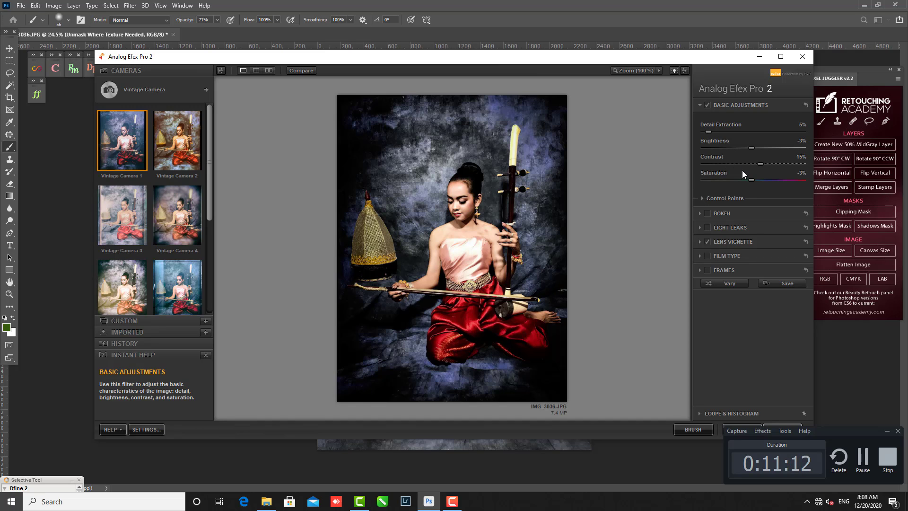
click(731, 284)
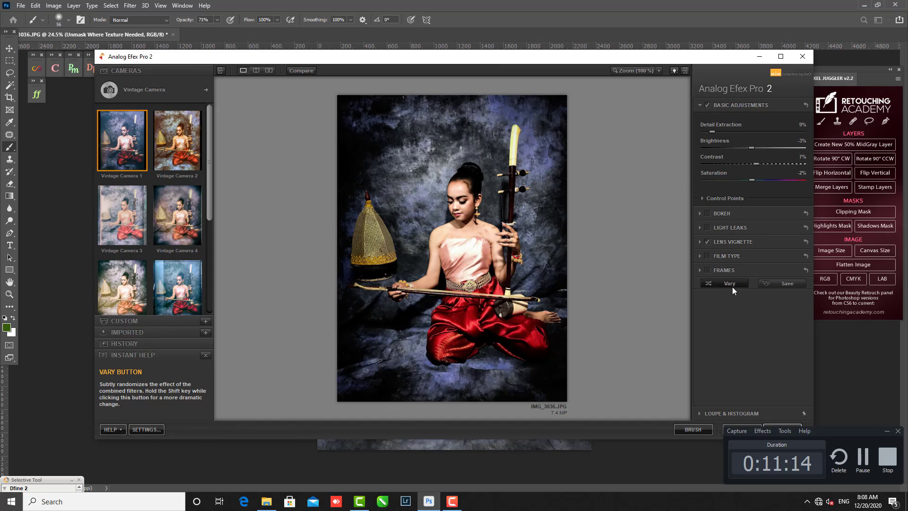
click(732, 283)
click(732, 284)
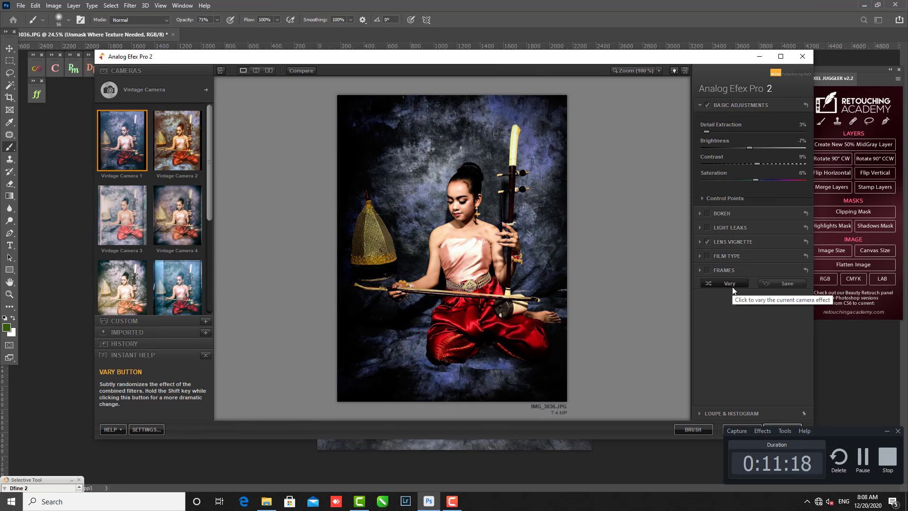
click(732, 287)
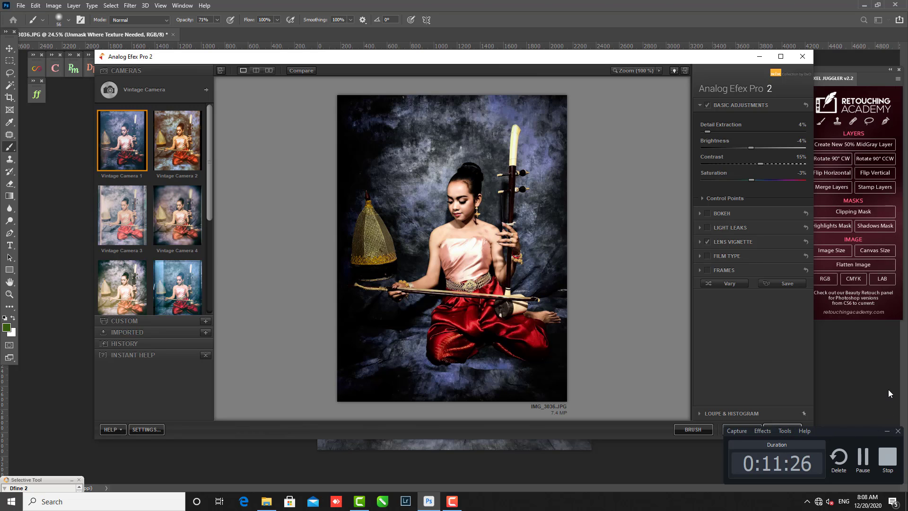
drag(759, 57, 639, 8)
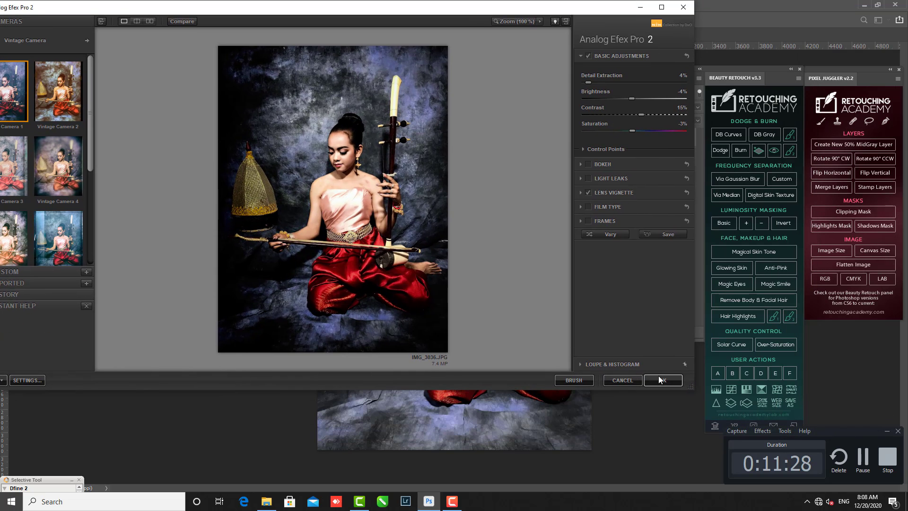
Apply the Analog Efex Pro 2 film look as a new layer in Photoshop.
click(662, 380)
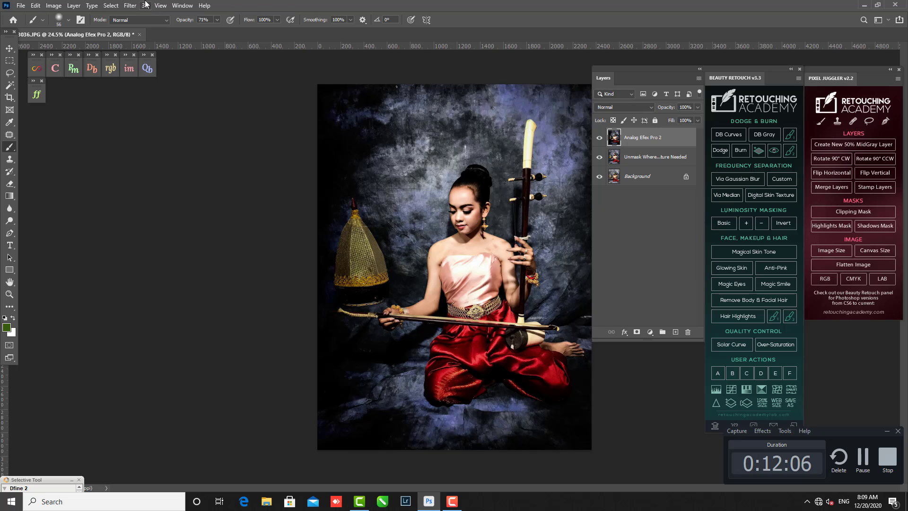
click(130, 5)
mouse_move(153, 246)
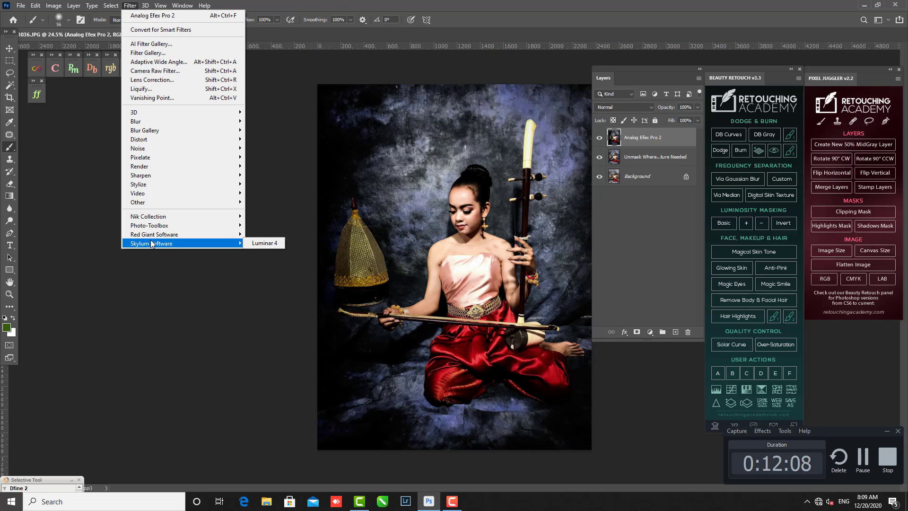
click(653, 136)
Convert the Analog Efex Pro 2 layer to a Smart Object.
right_click(655, 136)
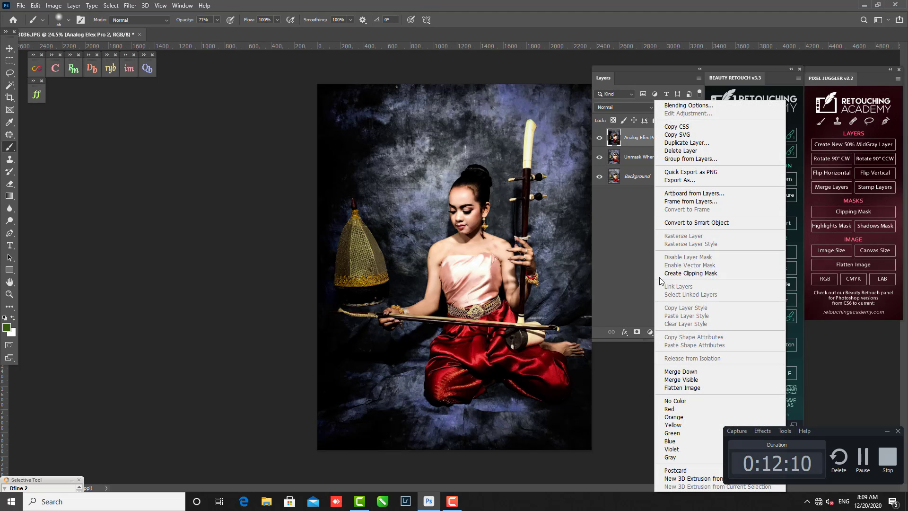
click(701, 222)
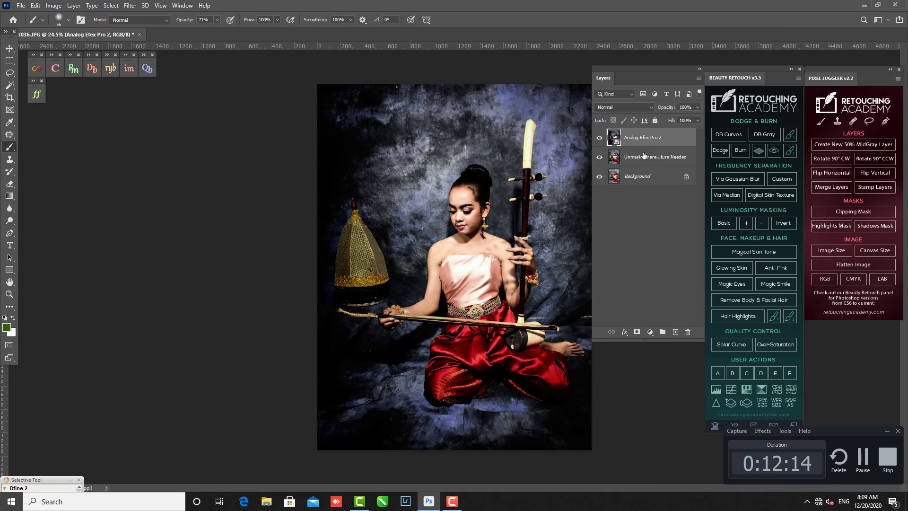
right_click(612, 142)
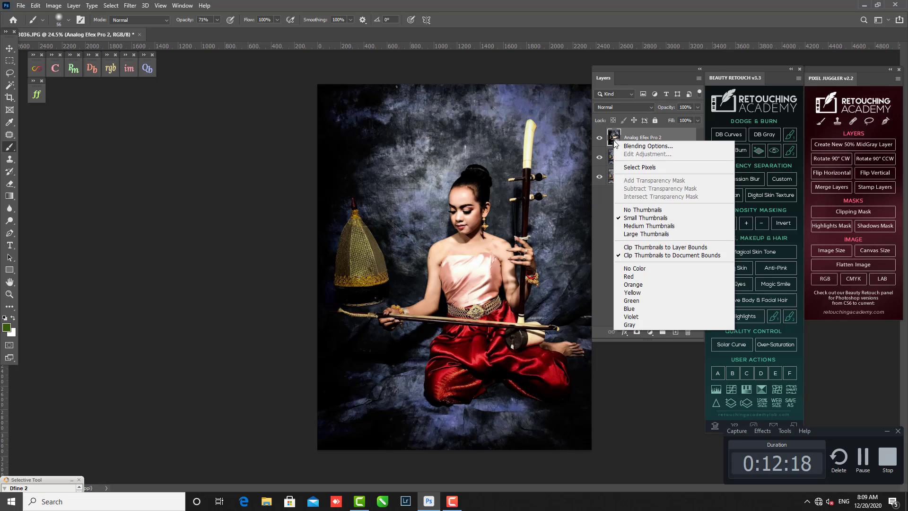
click(128, 7)
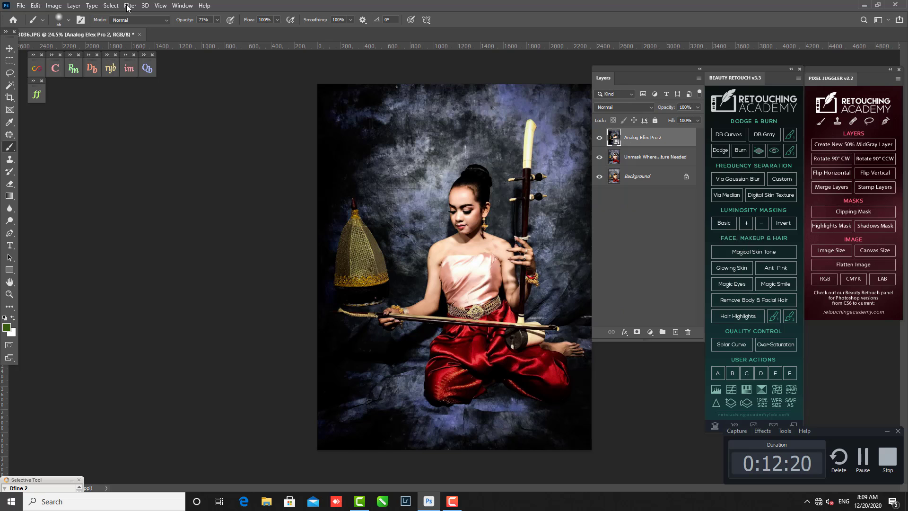
click(128, 6)
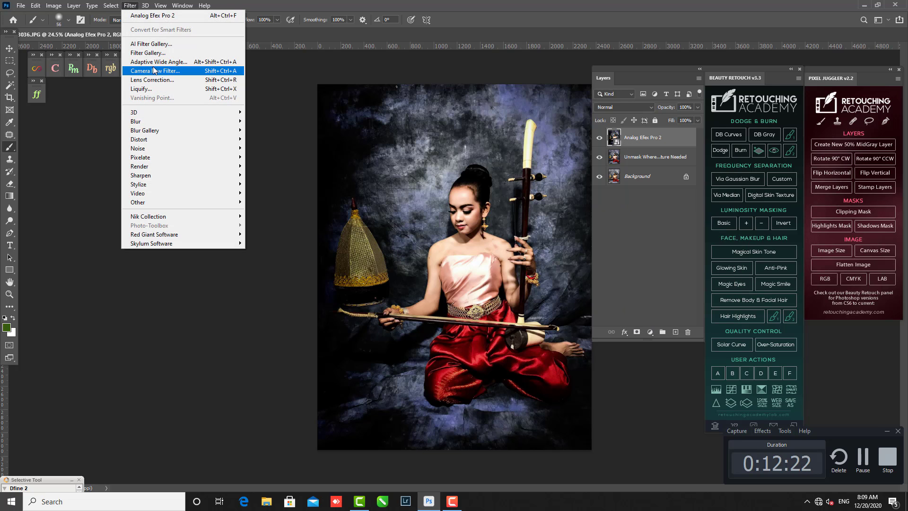
In Camera Raw HSL, set saturation to Reds +41, Oranges +4 and Yellows +34.
click(156, 71)
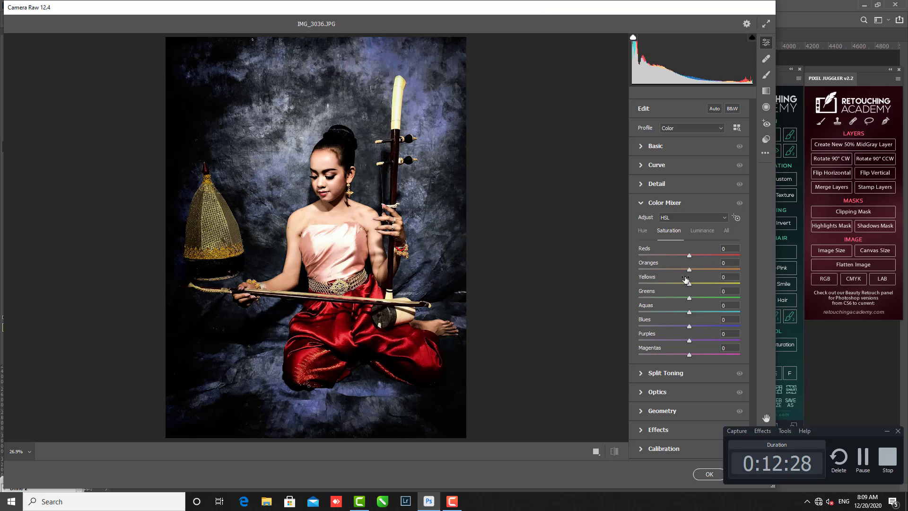
drag(689, 255, 710, 254)
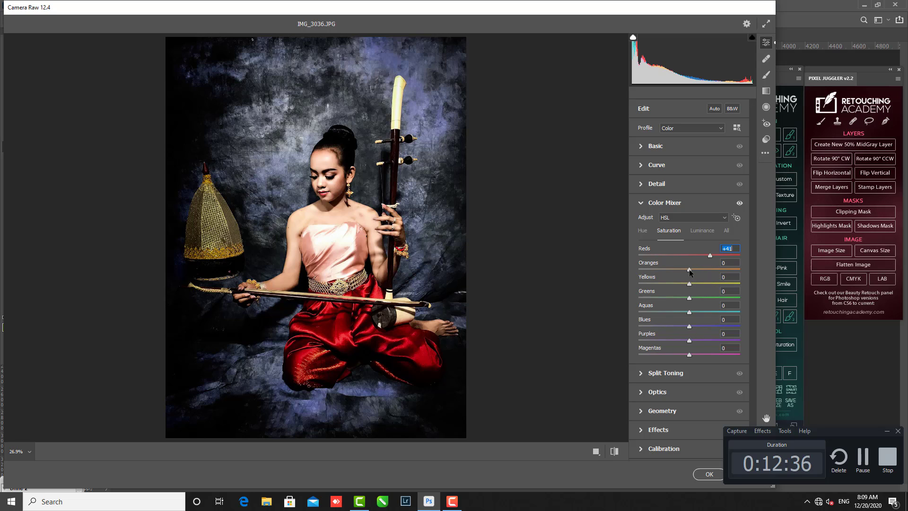
key(Tab)
drag(689, 269, 690, 268)
drag(694, 284, 699, 280)
key(Up)
key(Up)
key(Up)
key(Up)
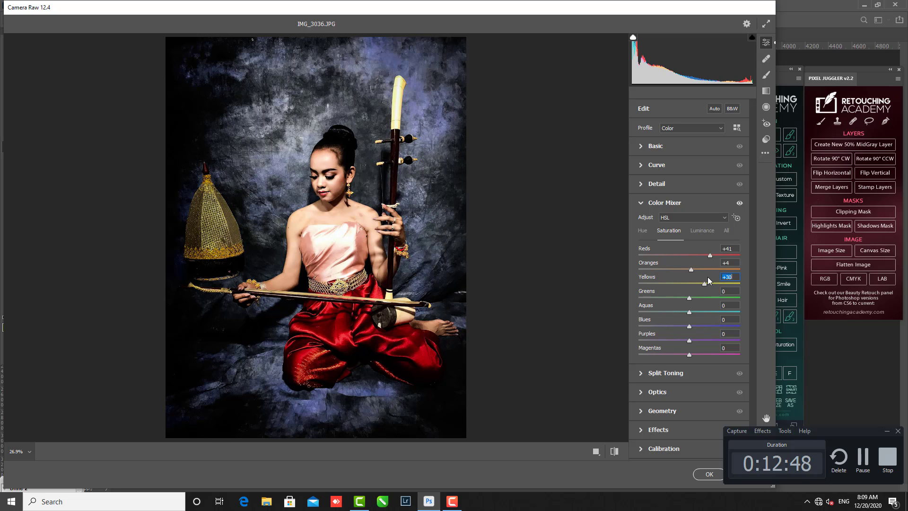
key(Down)
key(Down)
key(Down)
key(Down)
key(Down)
Draw a radial filter with Feather 63 in an ellipse around the woman.
drag(694, 9, 630, 10)
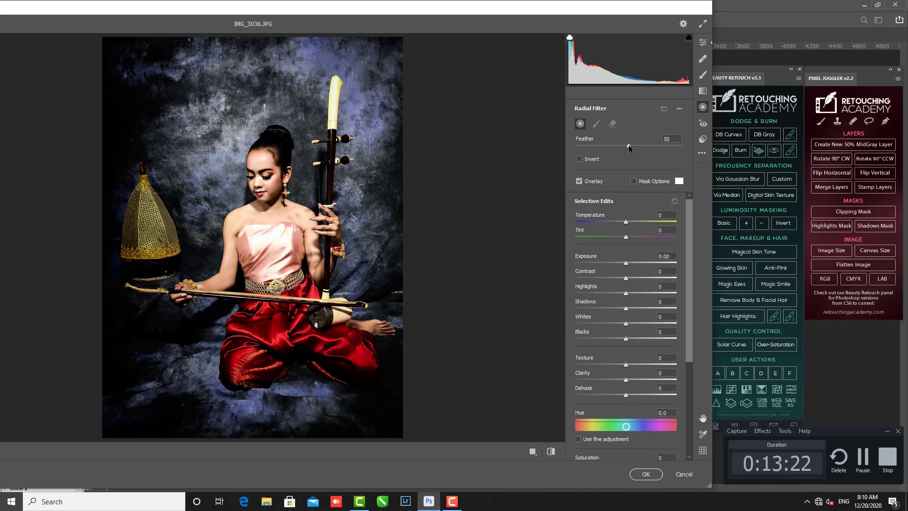
drag(629, 144, 636, 148)
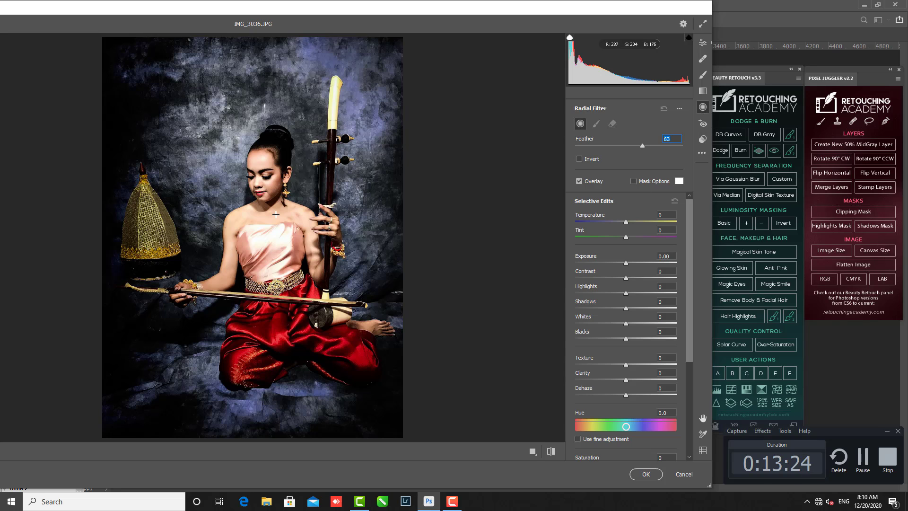
drag(277, 215, 362, 356)
drag(285, 233, 271, 253)
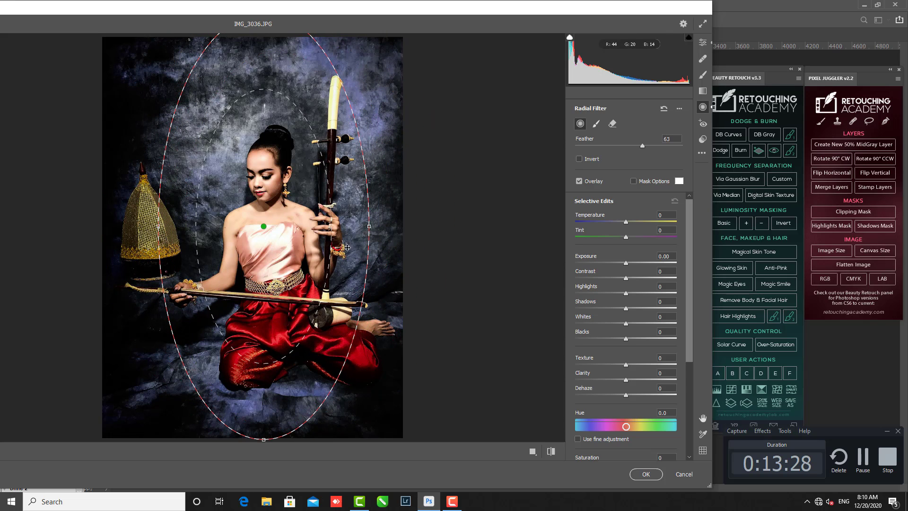
Tune the radial filter: Texture +13, Dehaze +4, Saturation +7, Sharpness -12, added noise reduction.
drag(625, 263, 624, 264)
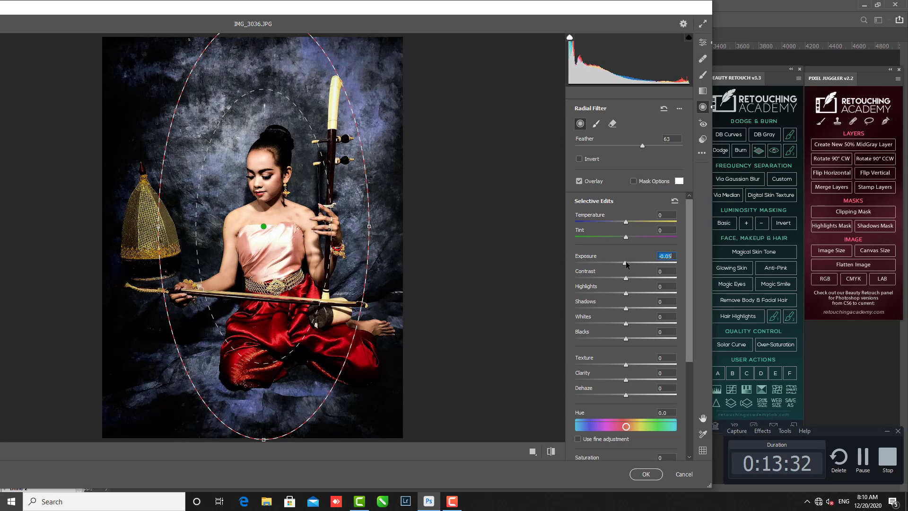
double_click(624, 264)
drag(625, 399, 632, 363)
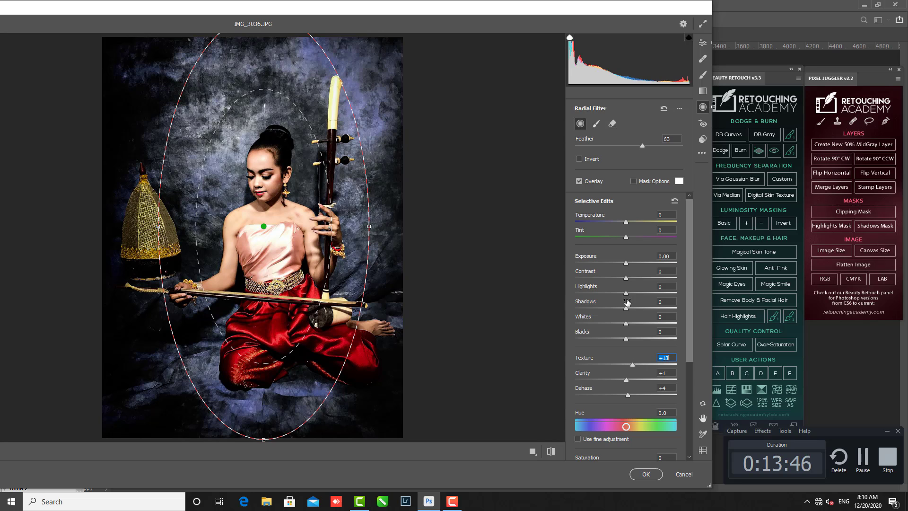
drag(626, 222, 624, 219)
scroll(666, 345, down, 6)
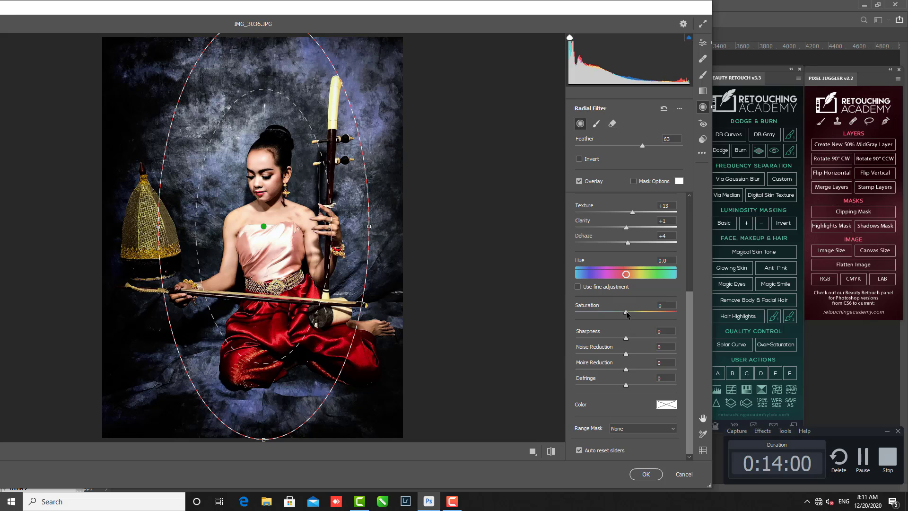
drag(626, 311, 628, 313)
drag(626, 354, 596, 345)
drag(628, 339, 620, 365)
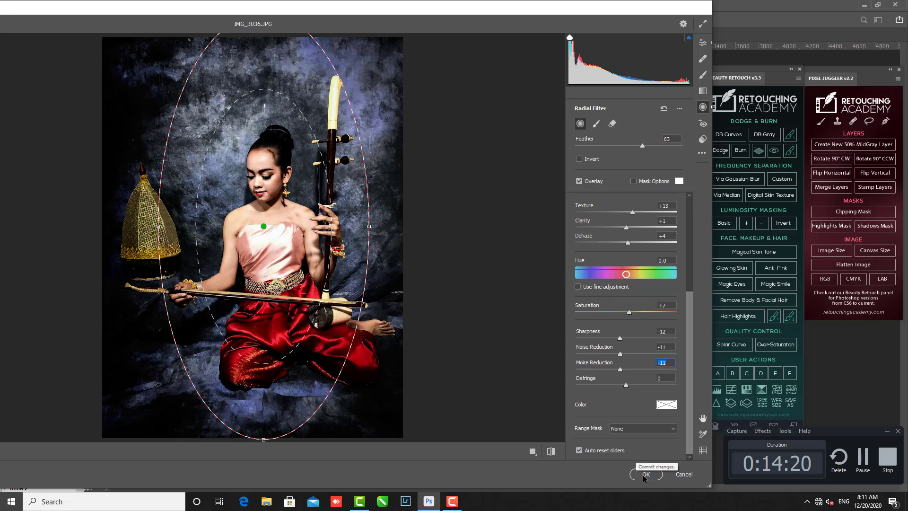
Compare Camera Raw edits against defaults, then apply them as a smart filter.
click(551, 451)
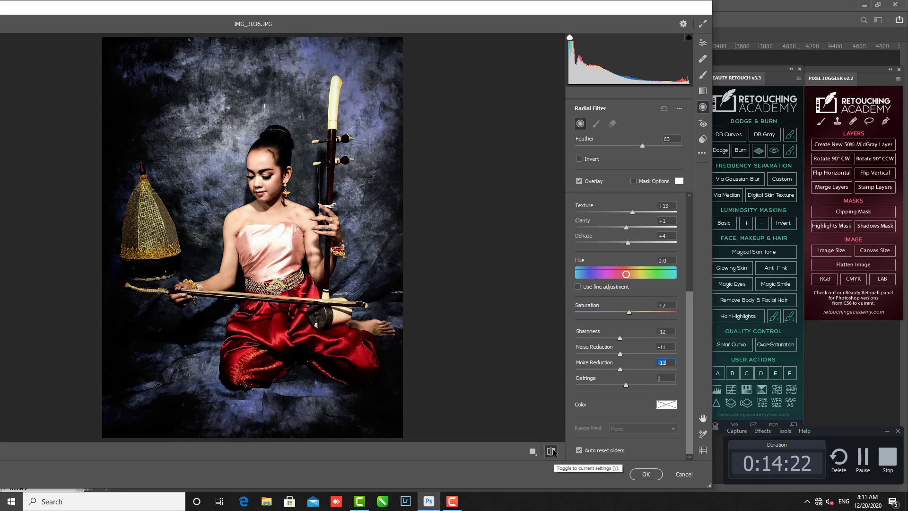
click(552, 451)
click(551, 451)
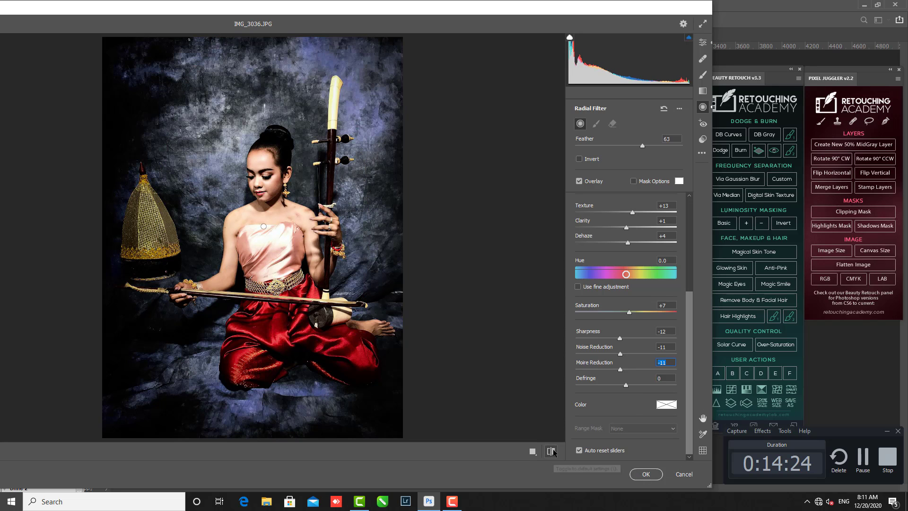
click(552, 451)
click(646, 474)
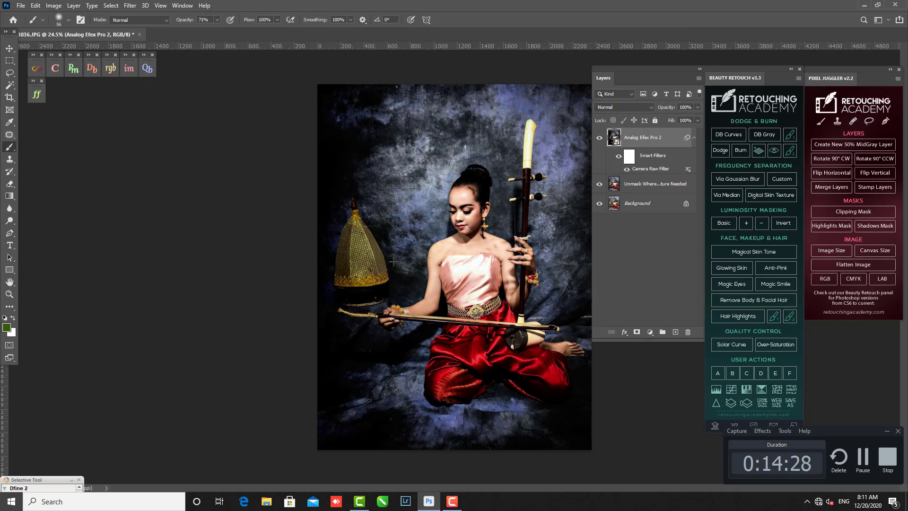
Toggle layer visibility to compare original and edited portrait, ending with all layers visible.
scroll(518, 286, up, 1)
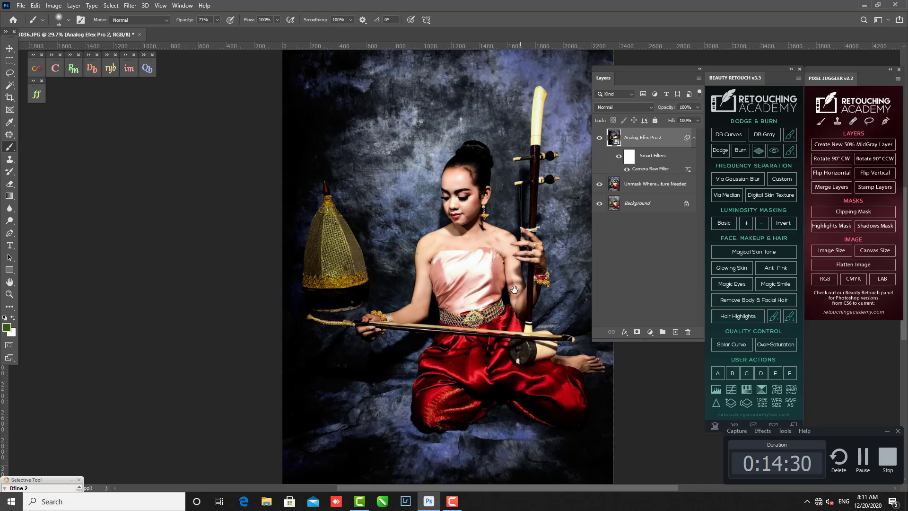
drag(517, 289, 459, 278)
scroll(459, 278, down, 1)
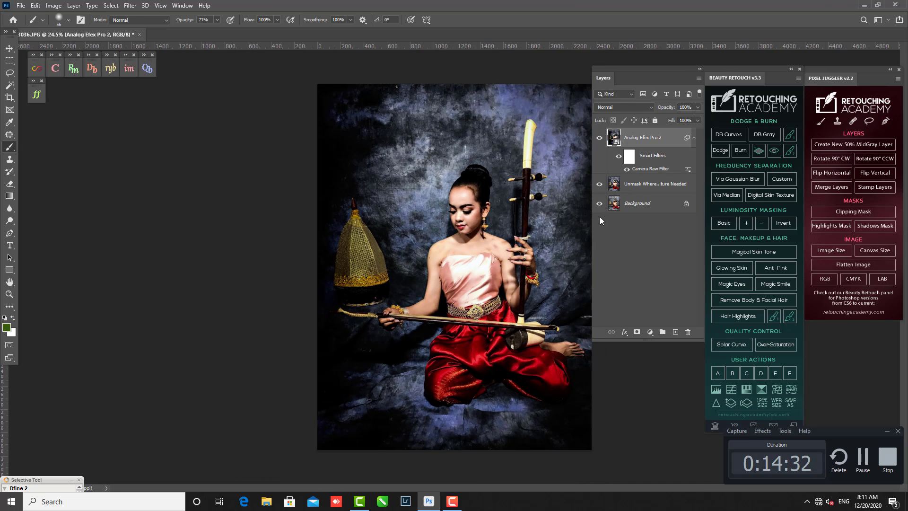
alt+click(599, 204)
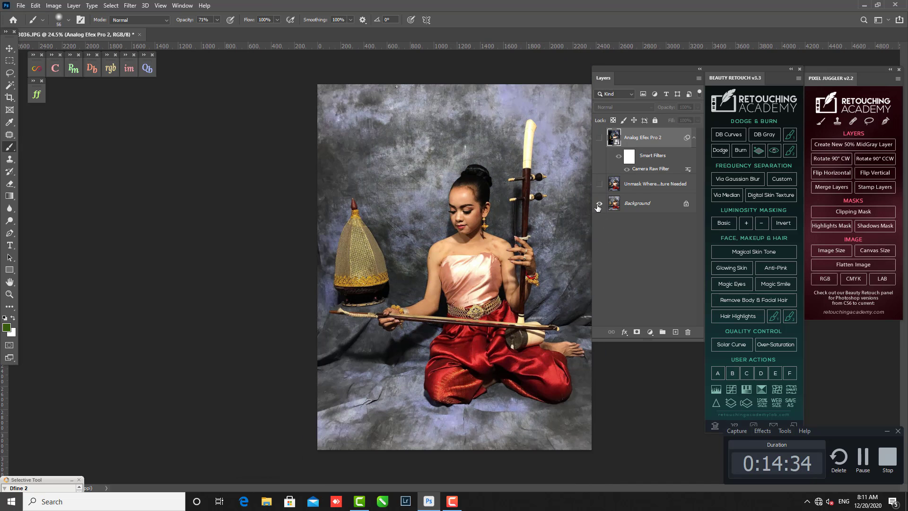
alt+click(598, 204)
alt+click(597, 206)
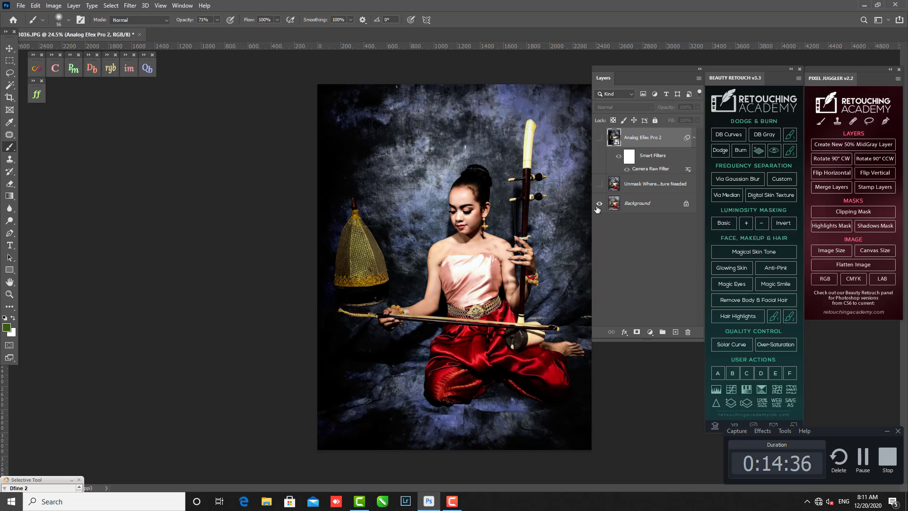
alt+click(597, 206)
alt+click(598, 206)
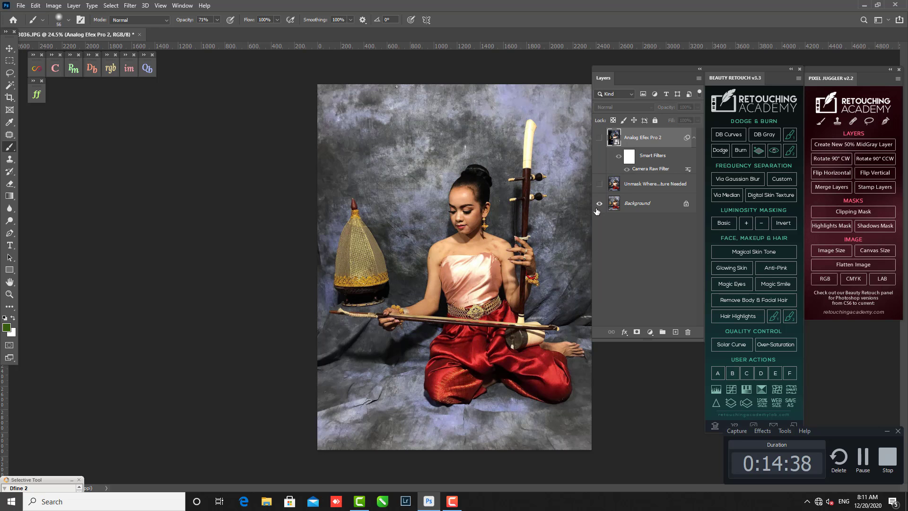
alt+click(598, 206)
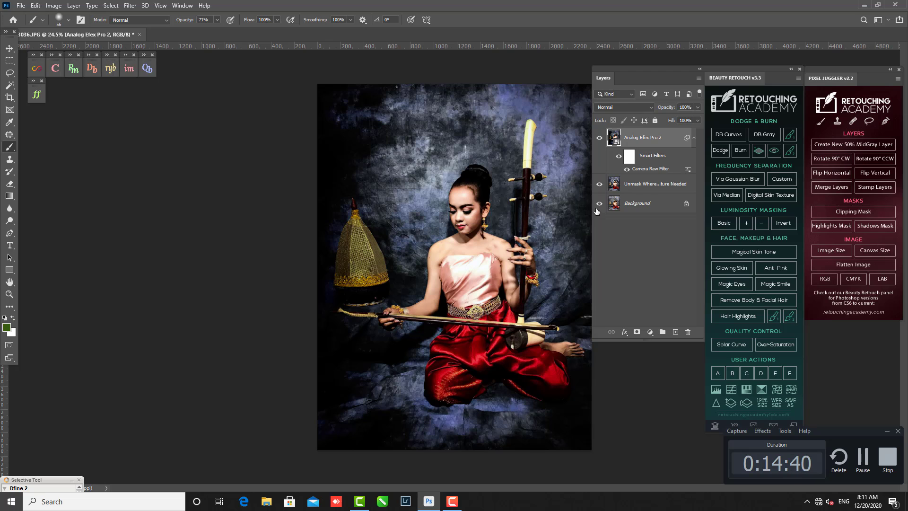
alt+click(598, 206)
alt+click(597, 206)
alt+click(597, 206)
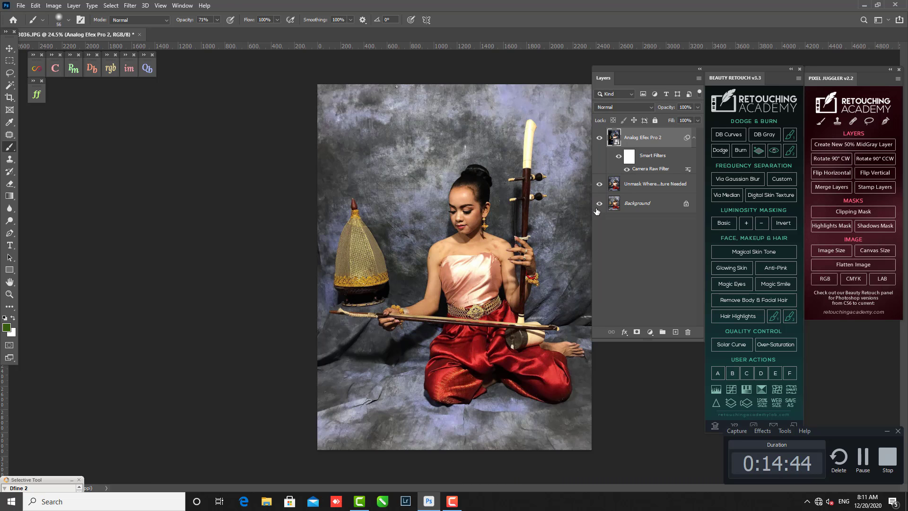
alt+click(597, 206)
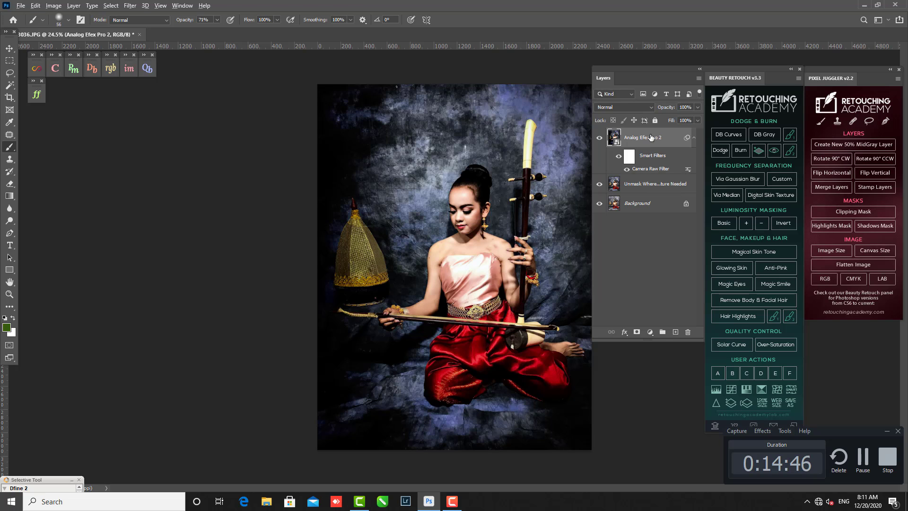
Stamp visible layers into Layer 1 with Ctrl+Alt+Shift+E and launch HDR Efex Pro 2 on it.
key(ctrl+shift+alt+e)
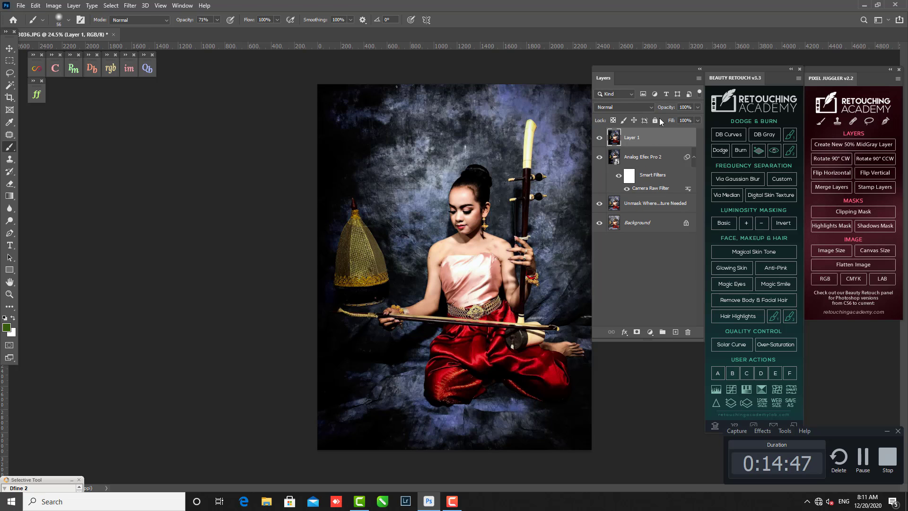
click(131, 6)
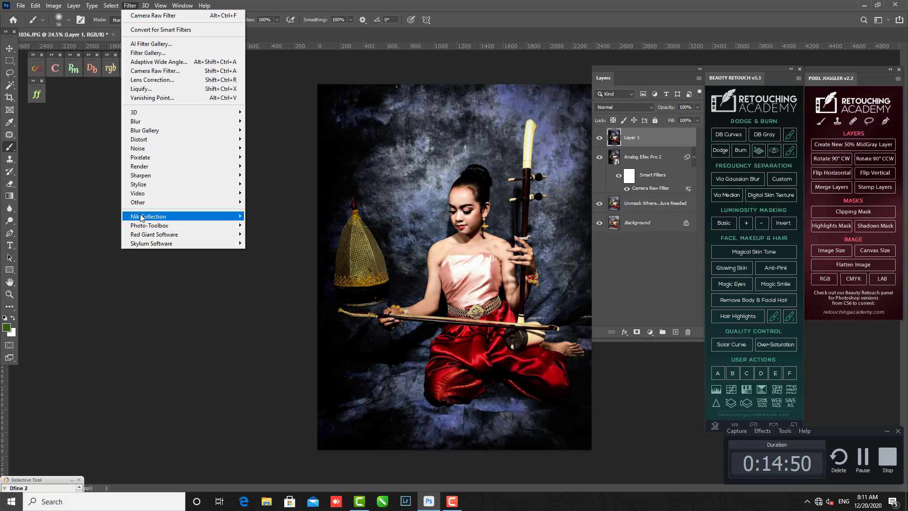
mouse_move(147, 216)
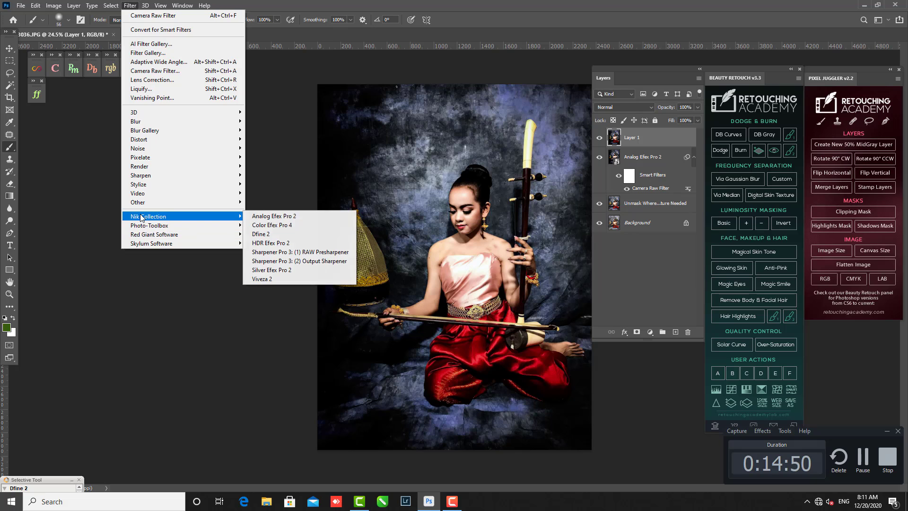
click(265, 244)
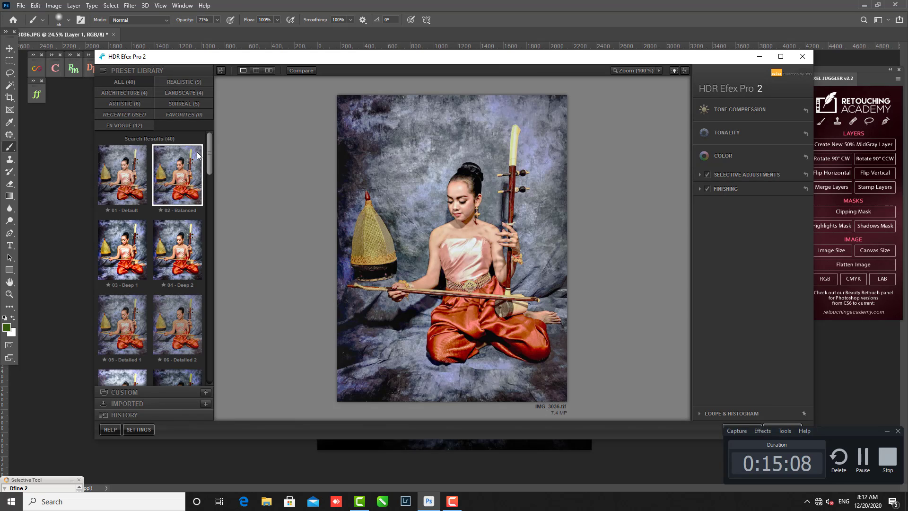
Preview the Balanced and Dramatic presets, browse Architecture, then close HDR Efex Pro 2 unapplied.
click(199, 183)
drag(207, 163, 205, 290)
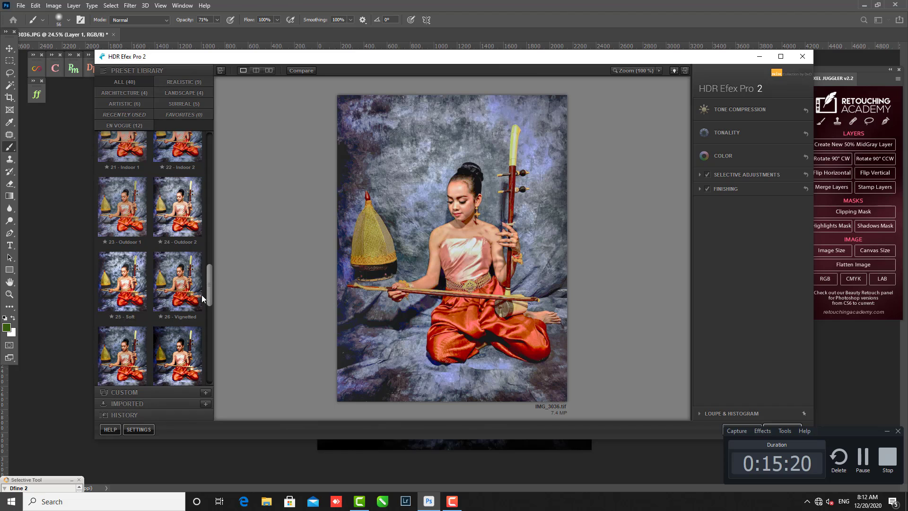
click(212, 254)
click(193, 178)
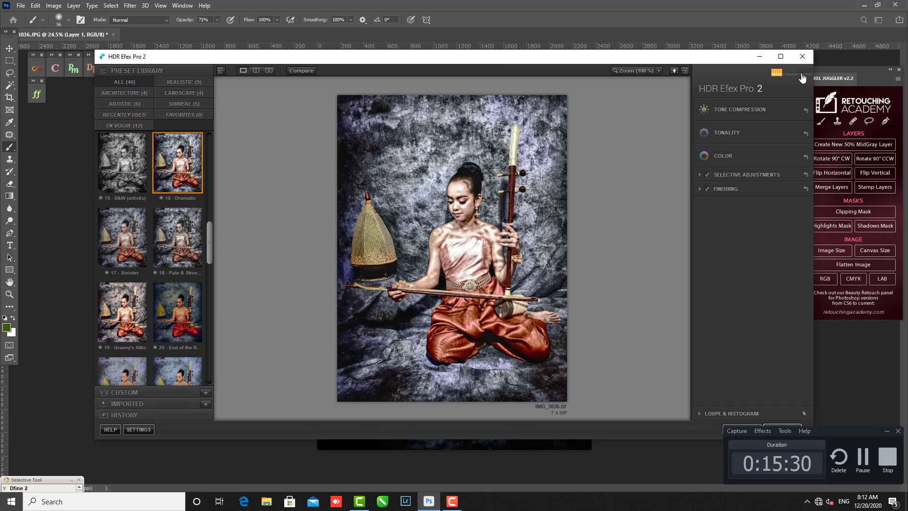
click(119, 95)
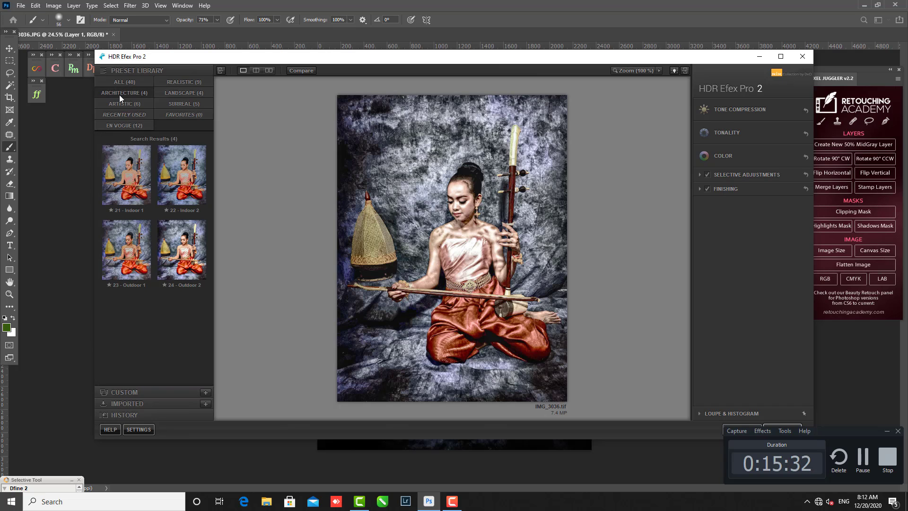
click(802, 57)
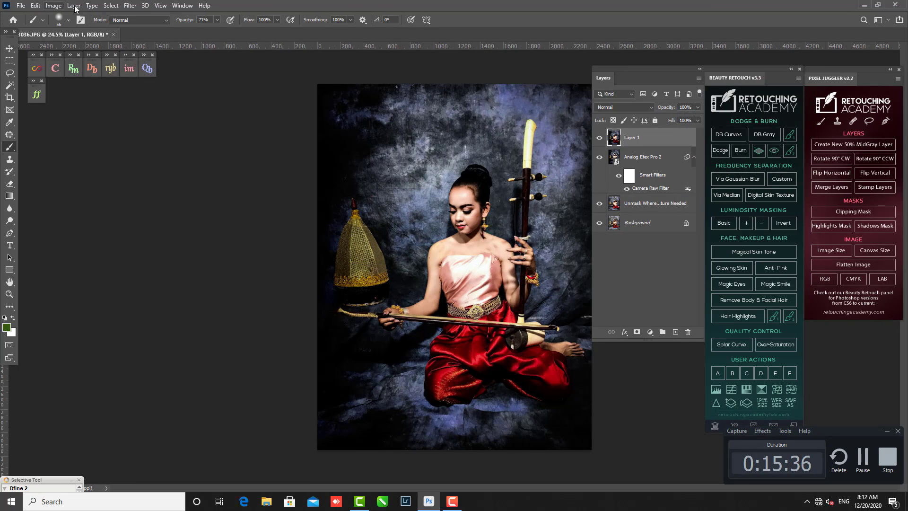
Launch Color Efex Pro 4 from Filter > Nik Collection on Layer 1.
click(129, 6)
mouse_move(160, 217)
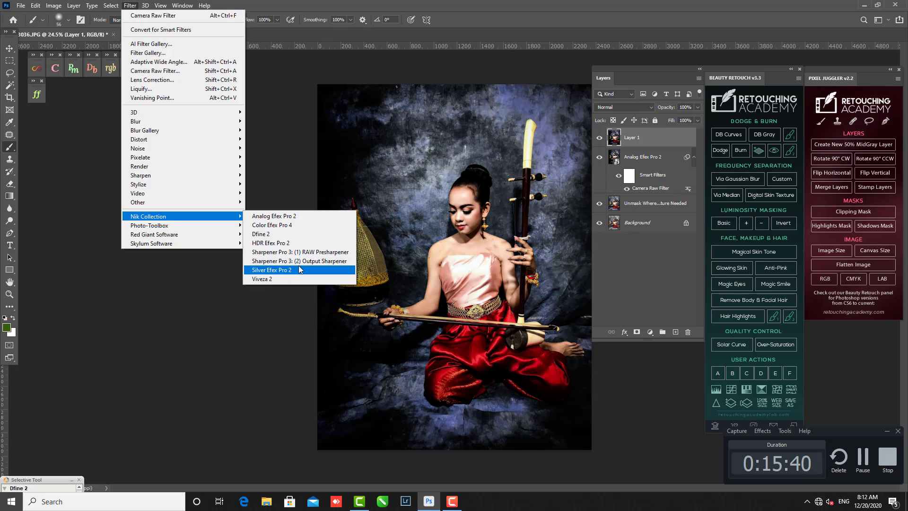
click(272, 226)
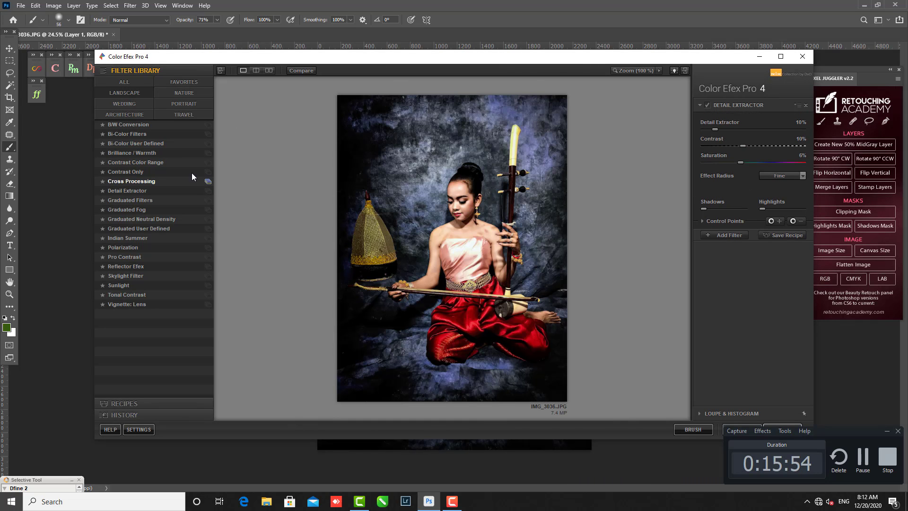
Preview filters from B/W Conversion through Dynamic Skin Softener in the full filter list.
click(133, 125)
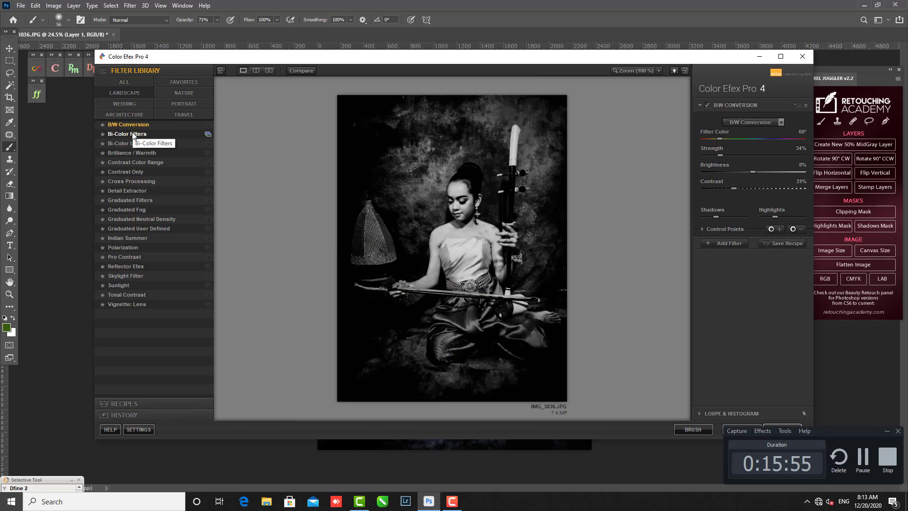
click(138, 81)
click(128, 172)
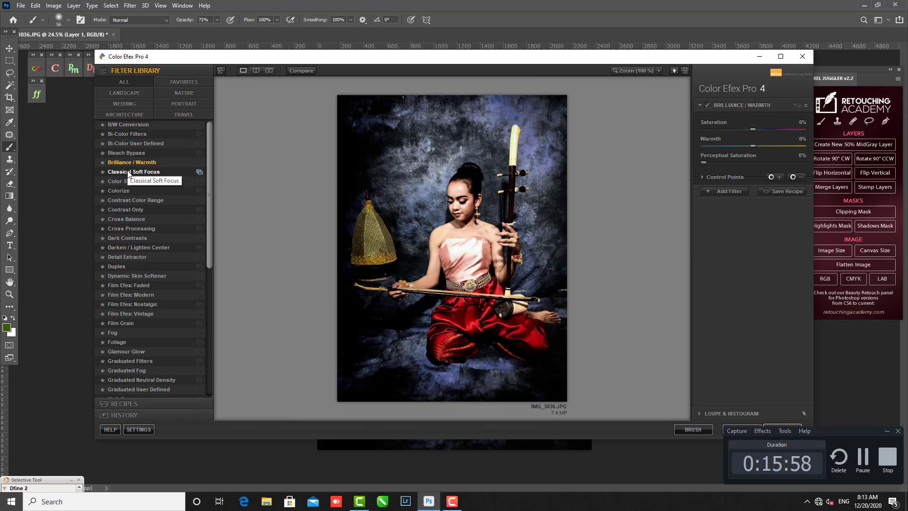
click(126, 182)
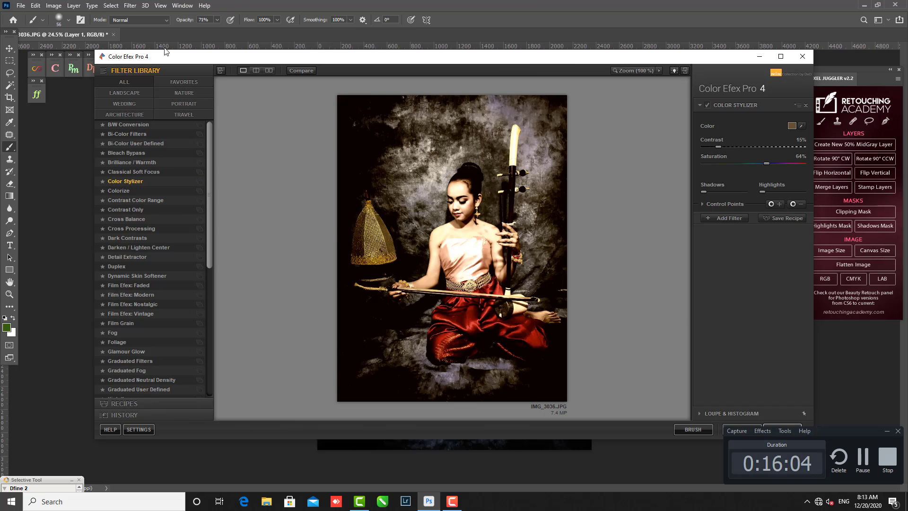
click(125, 192)
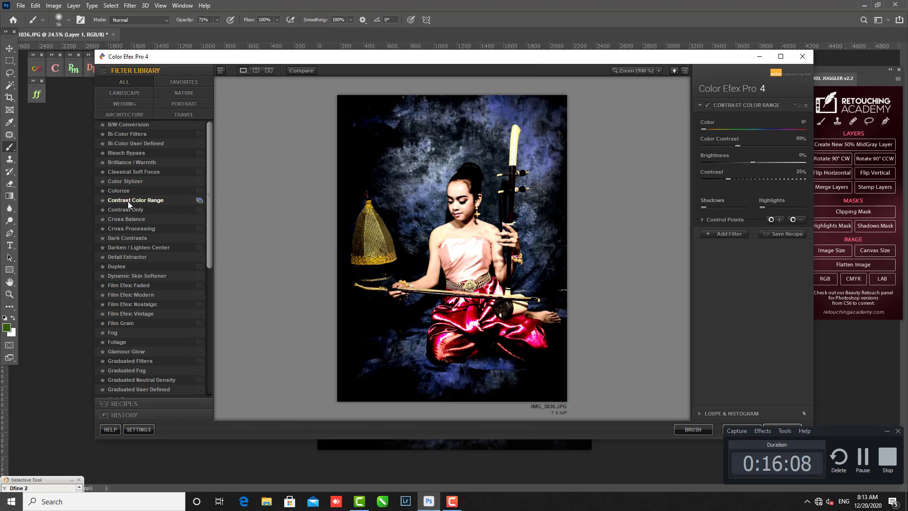
click(128, 209)
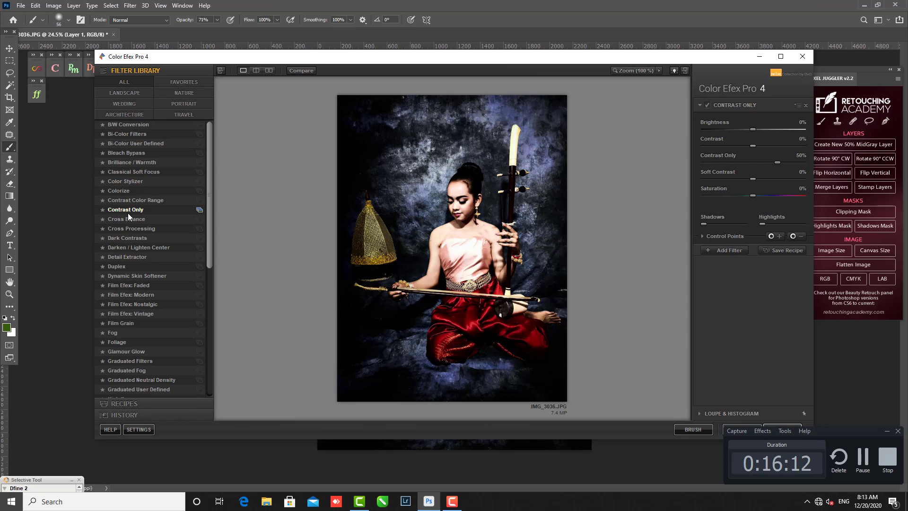
click(128, 220)
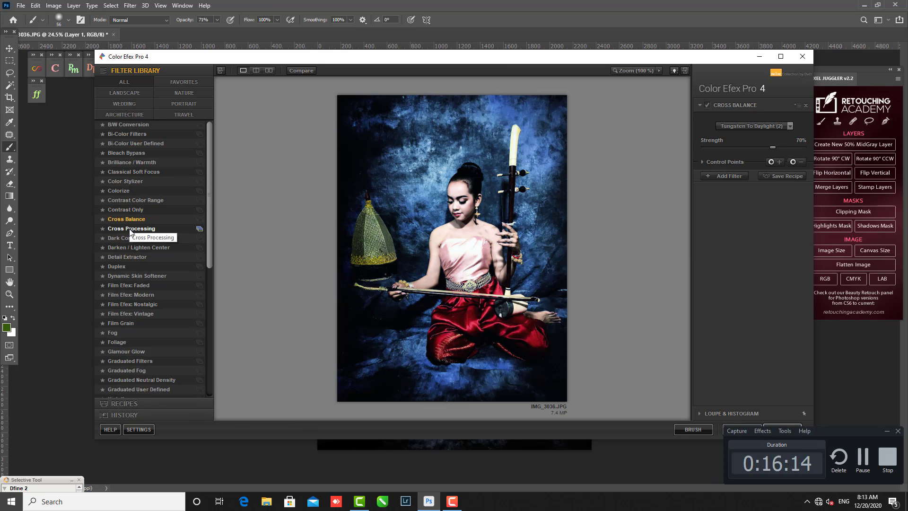
click(130, 229)
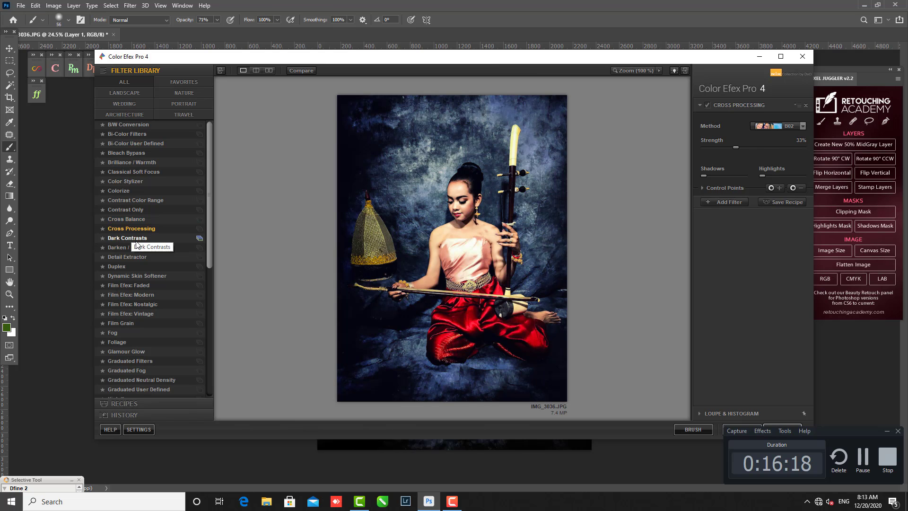
click(136, 241)
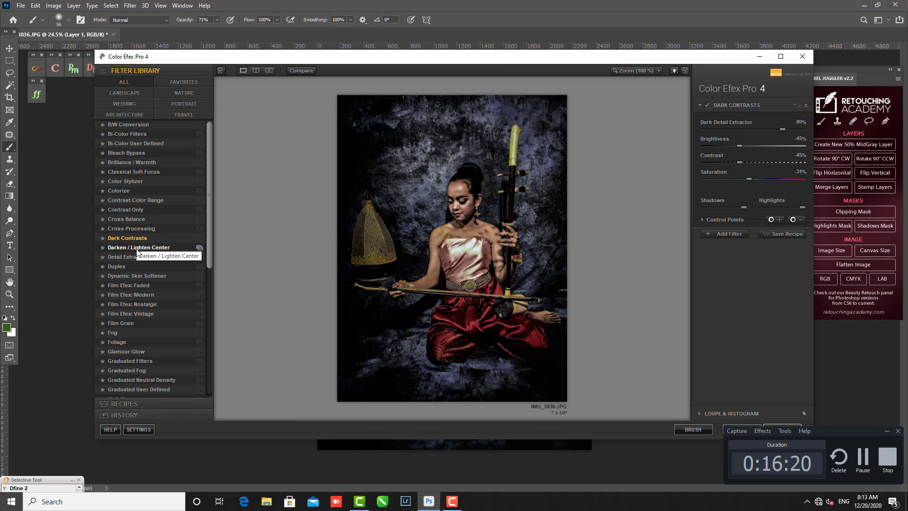
click(134, 256)
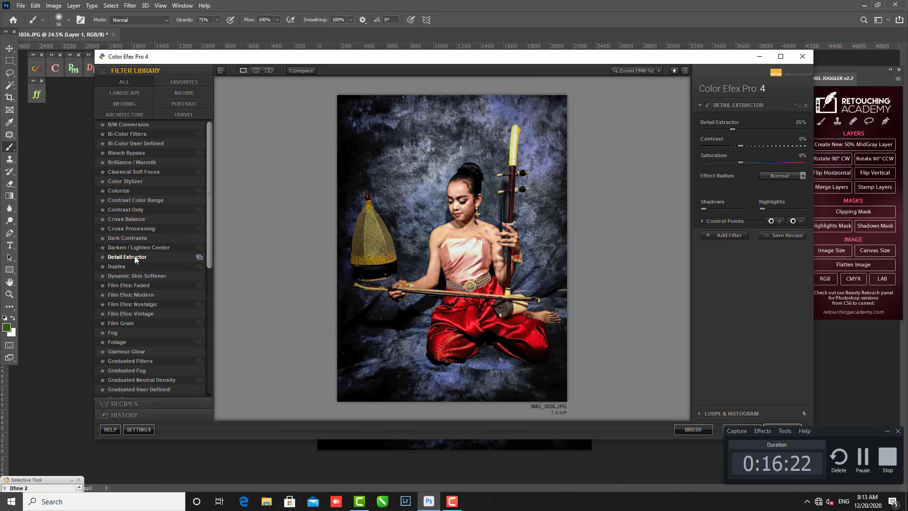
click(134, 266)
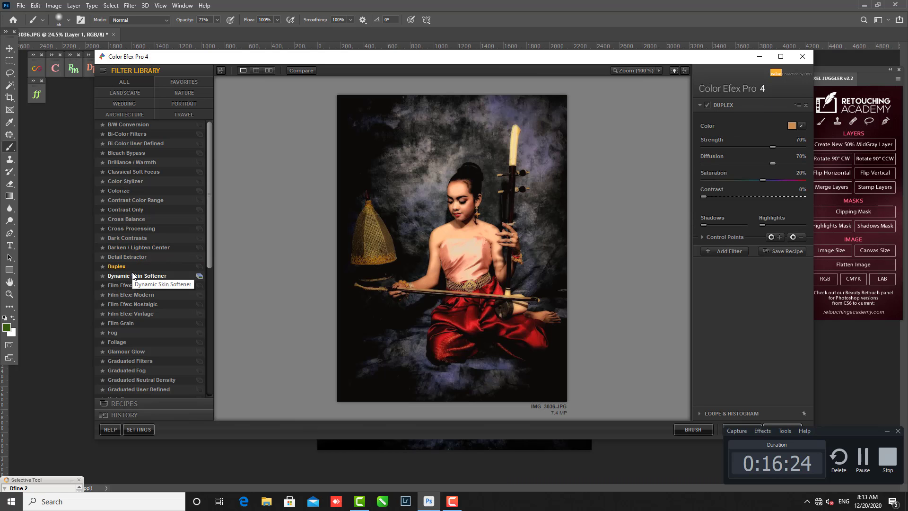
click(133, 276)
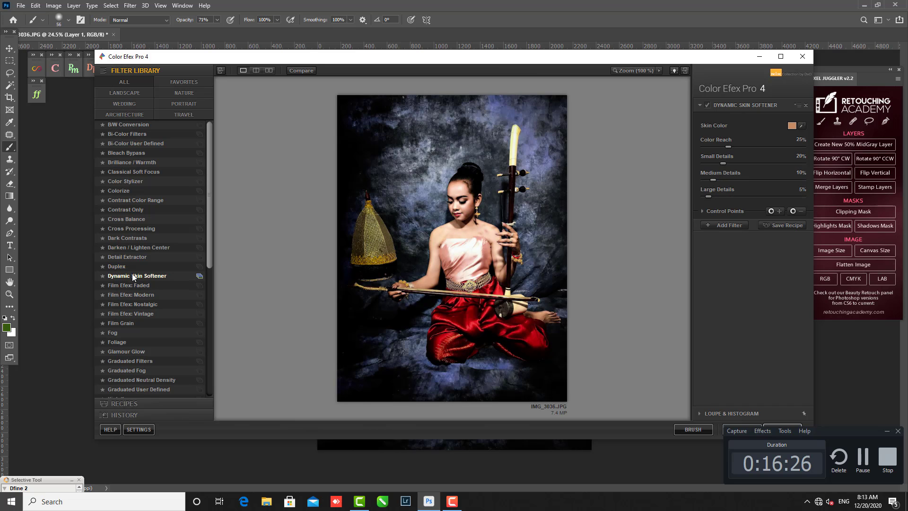
Try the Film Efex Faded, Modern, Nostalgic and Vintage looks, then settle on Film Grain.
click(131, 285)
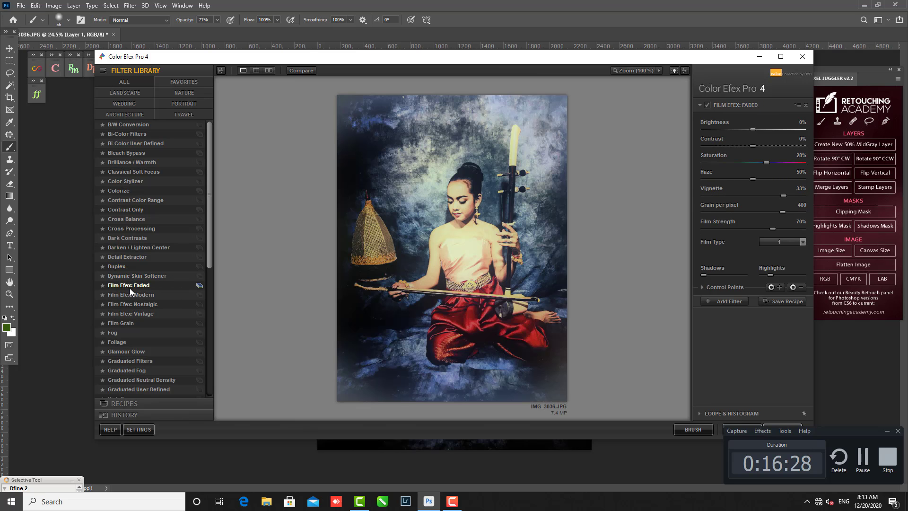
click(129, 294)
click(127, 305)
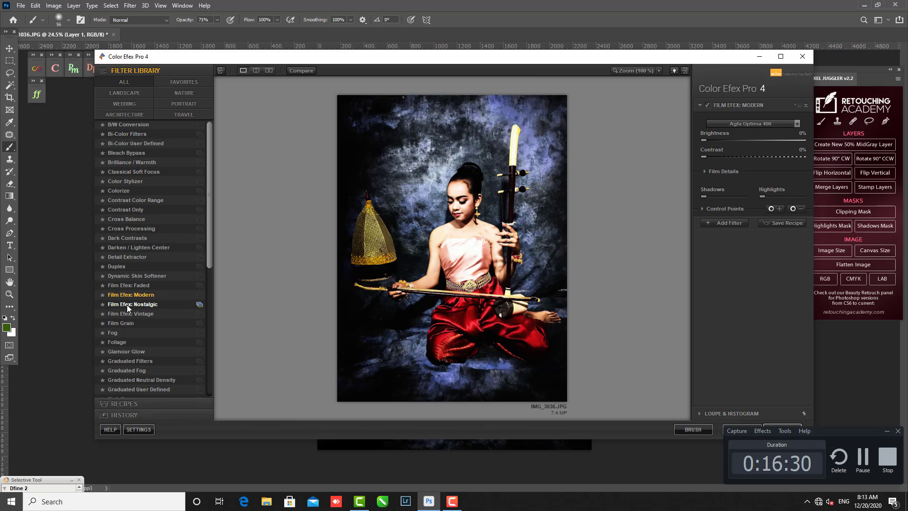
click(126, 313)
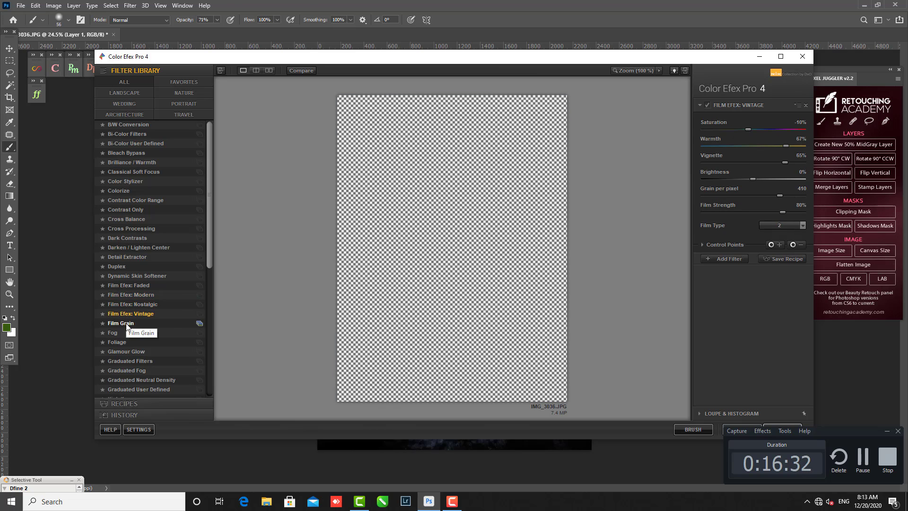
click(126, 324)
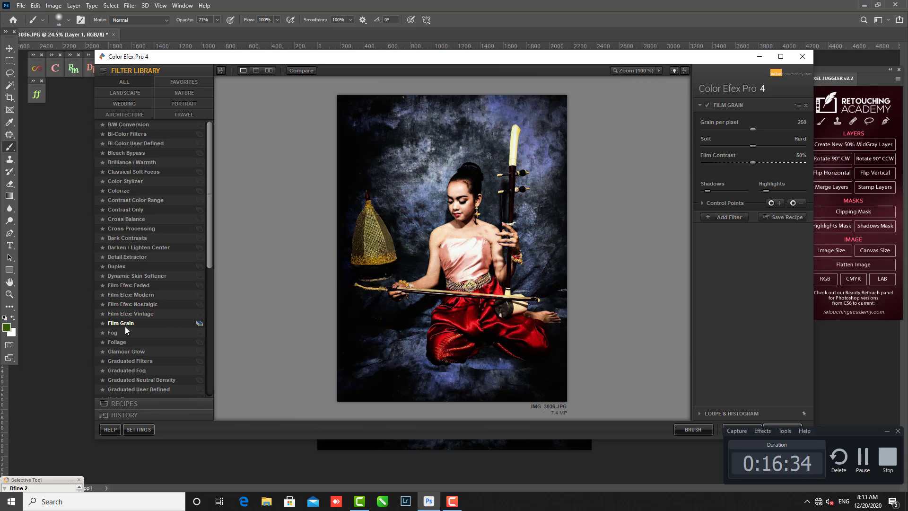
Switch to the Foliage filter, adjust Enhance Foliage strength, and apply it back to Photoshop.
click(125, 341)
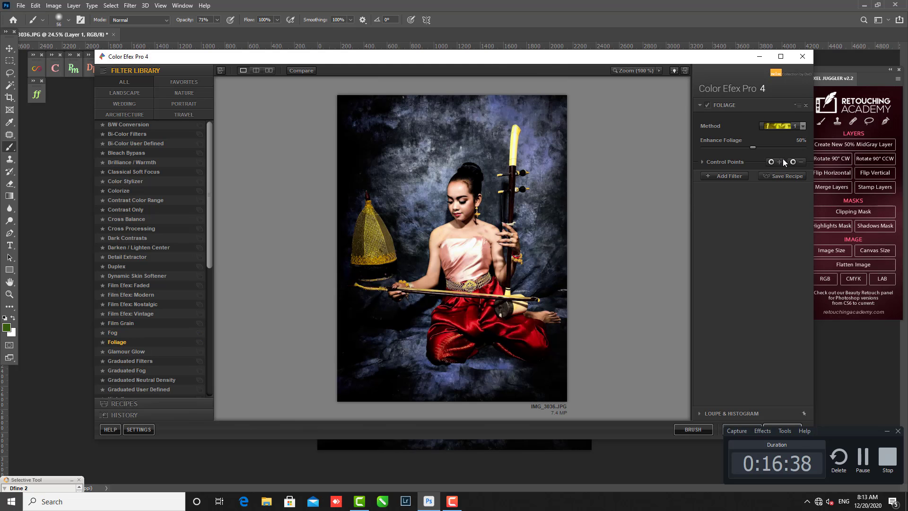
mouse_move(755, 148)
mouse_down()
mouse_move(779, 149)
mouse_move(754, 148)
mouse_up()
drag(800, 147, 826, 145)
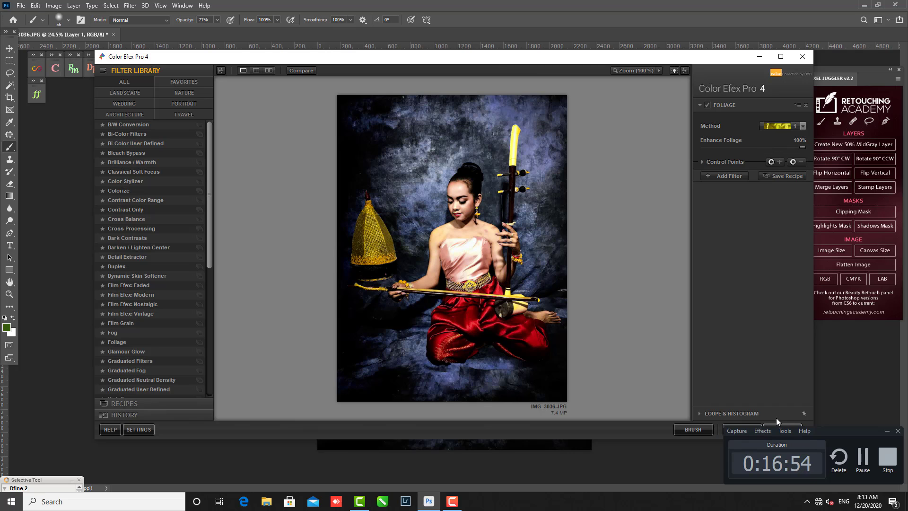
click(695, 430)
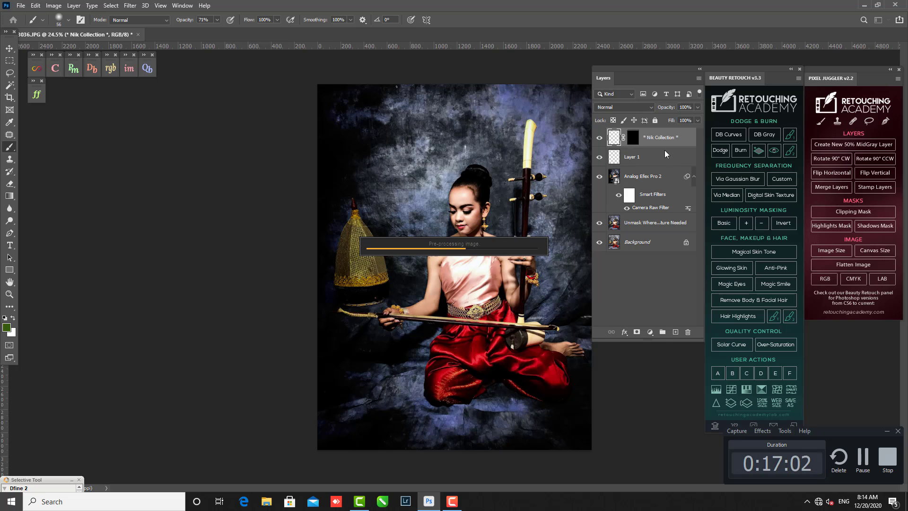
Target the Nik Collection layer's black mask, dismissing both Selective Tool warnings.
click(635, 140)
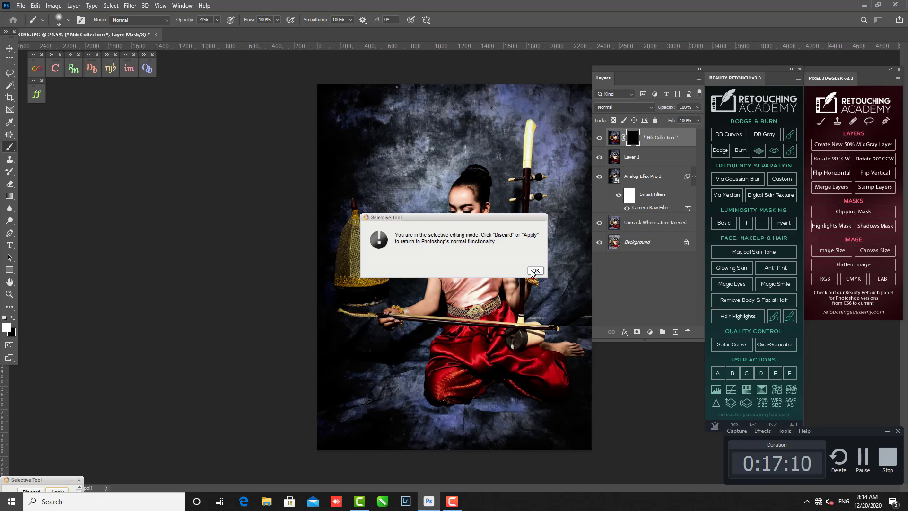
click(533, 271)
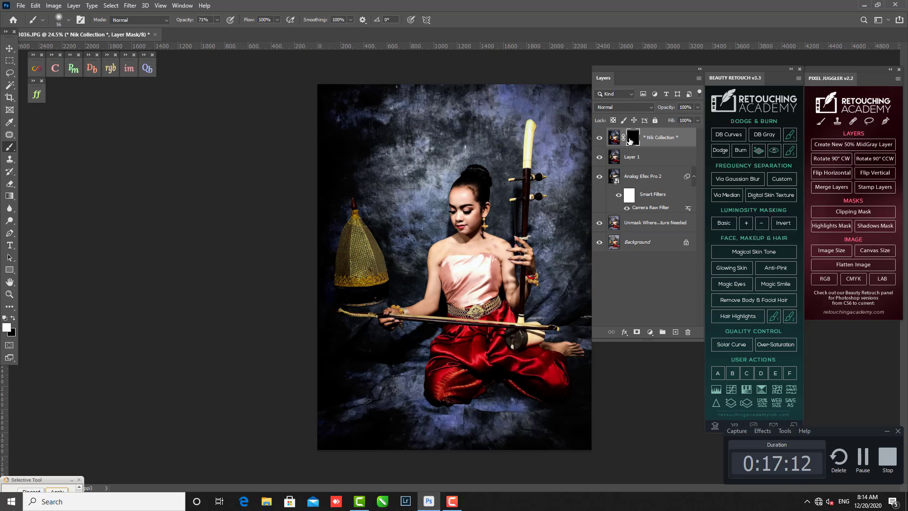
click(634, 141)
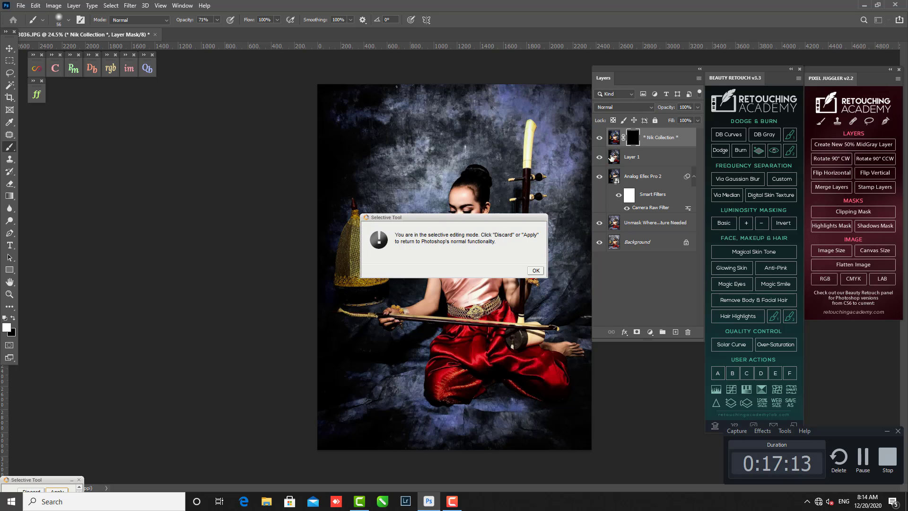
click(533, 271)
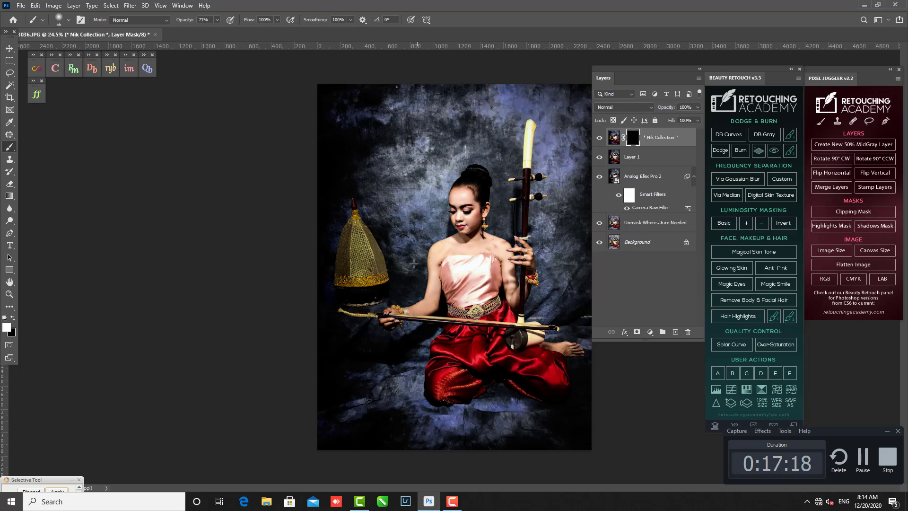
Paint the Foliage effect over the golden hat with a soft brush, shrinking it to 42 px for the tip.
key(bracketright)
key(bracketright)
key(bracketright)
key(bracketright)
key(bracketright)
key(bracketright)
key(bracketright)
key(bracketright)
key(bracketright)
key(bracketright)
key(bracketright)
key(bracketright)
key(bracketright)
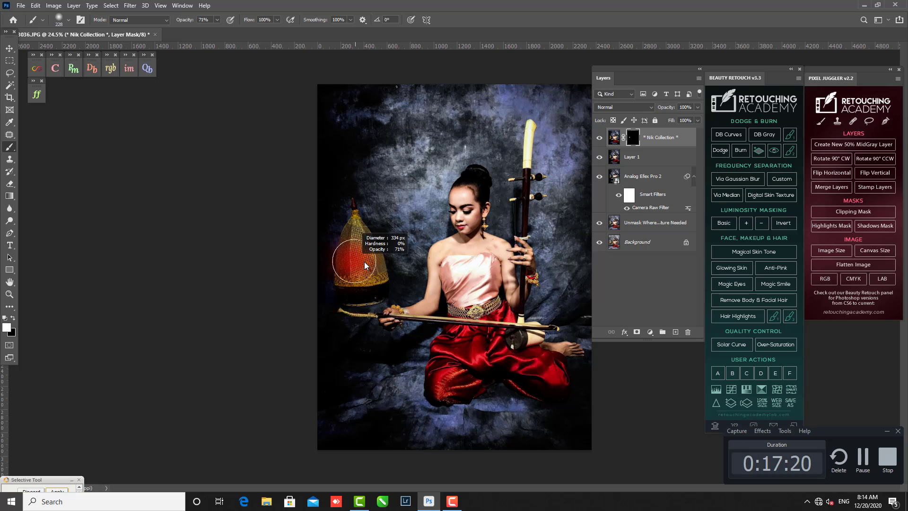
scroll(353, 234, up, 3)
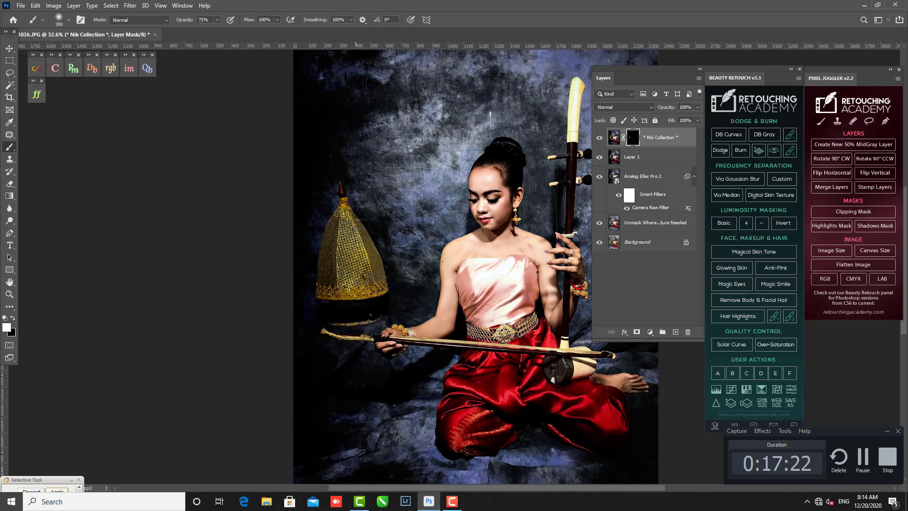
key(bracketright)
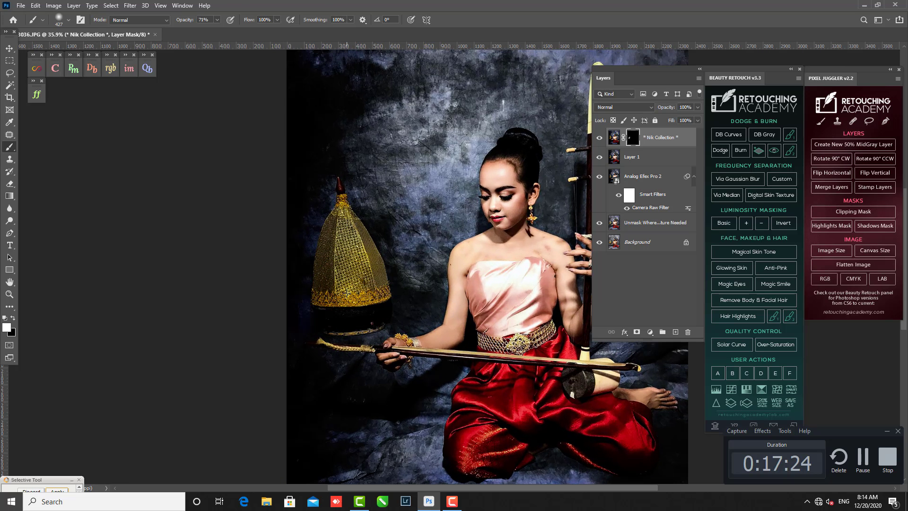
mouse_move(324, 269)
mouse_down()
mouse_move(348, 238)
mouse_move(335, 242)
mouse_move(333, 268)
mouse_move(324, 258)
mouse_up()
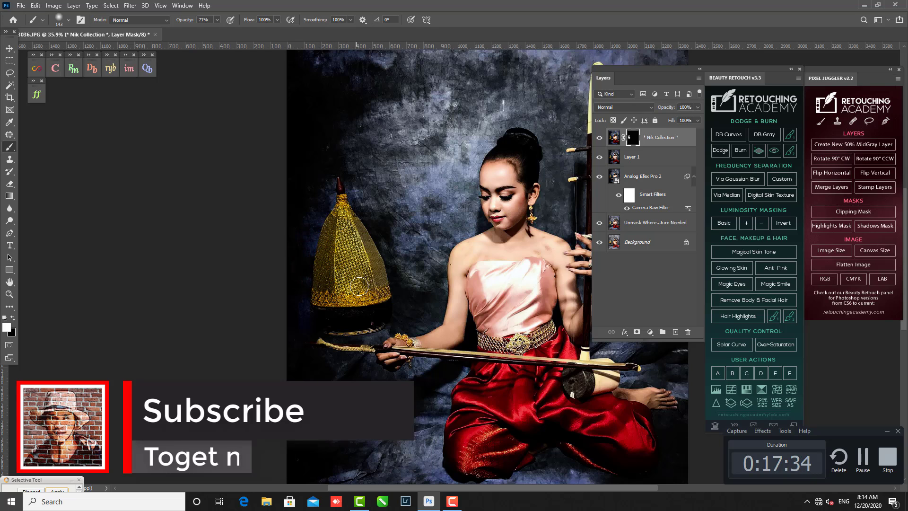
mouse_move(381, 291)
mouse_down()
mouse_move(345, 217)
mouse_move(374, 287)
mouse_move(355, 231)
mouse_up()
drag(345, 195, 339, 194)
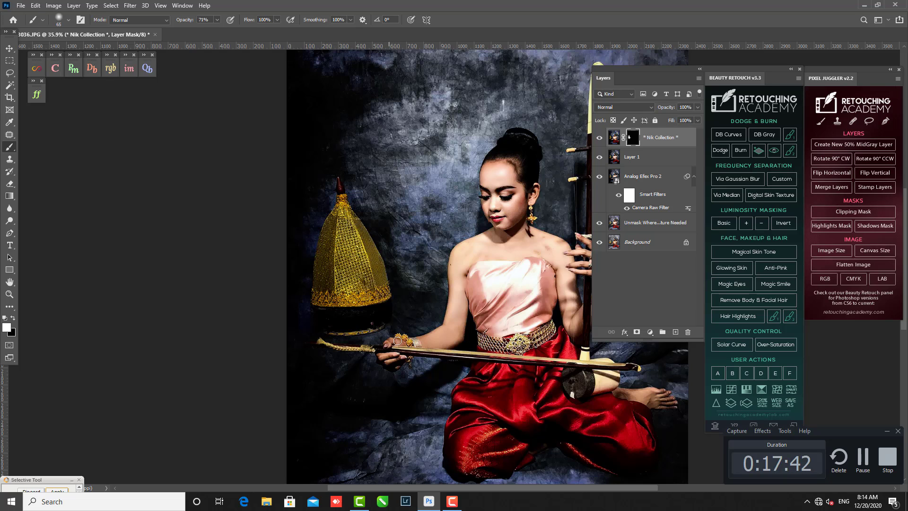
drag(401, 339, 390, 338)
drag(468, 359, 373, 352)
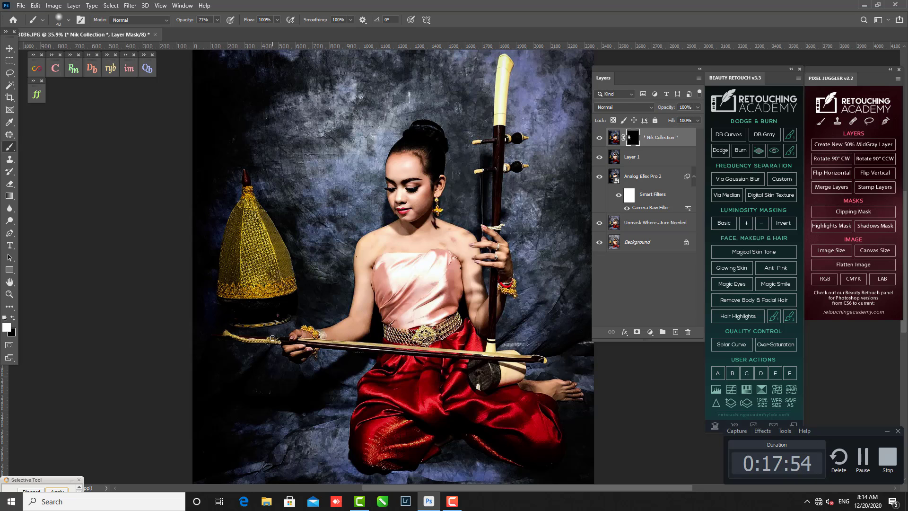
scroll(274, 337, down, 2)
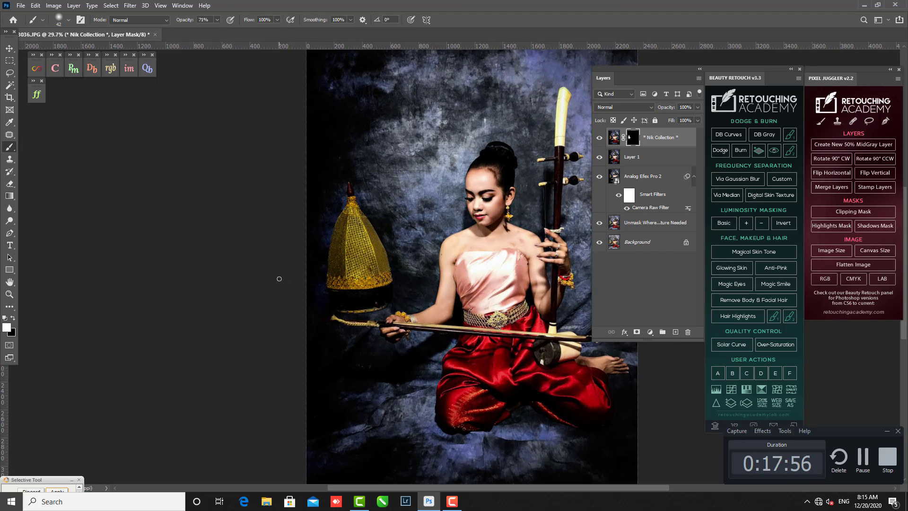
scroll(280, 279, down, 1)
alt+click(600, 243)
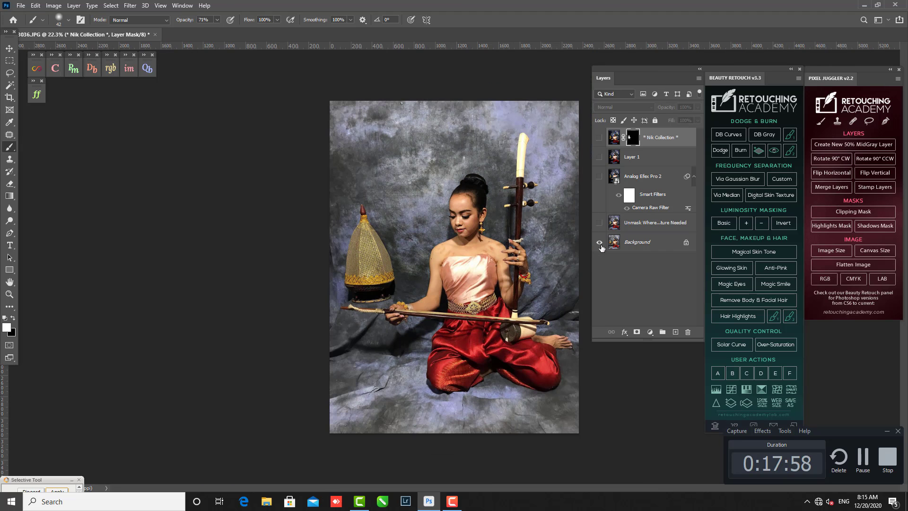
alt+click(600, 243)
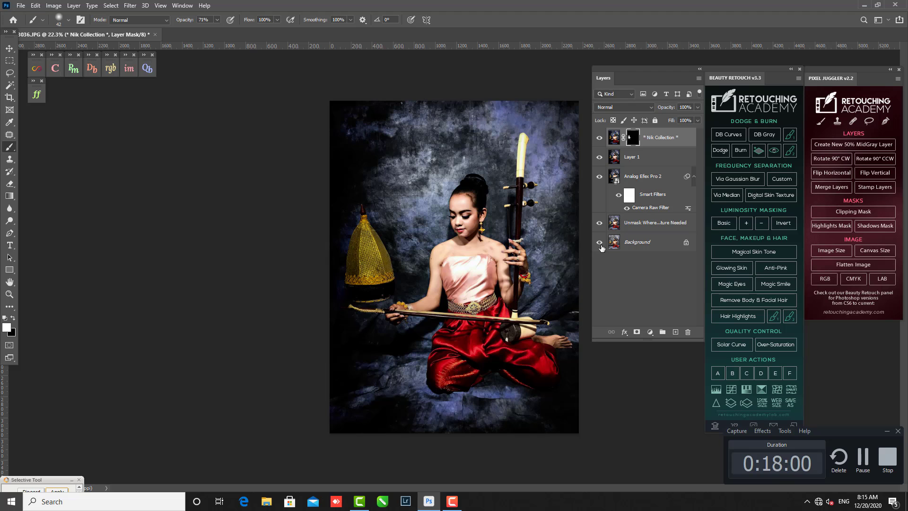
alt+click(599, 243)
alt+click(599, 243)
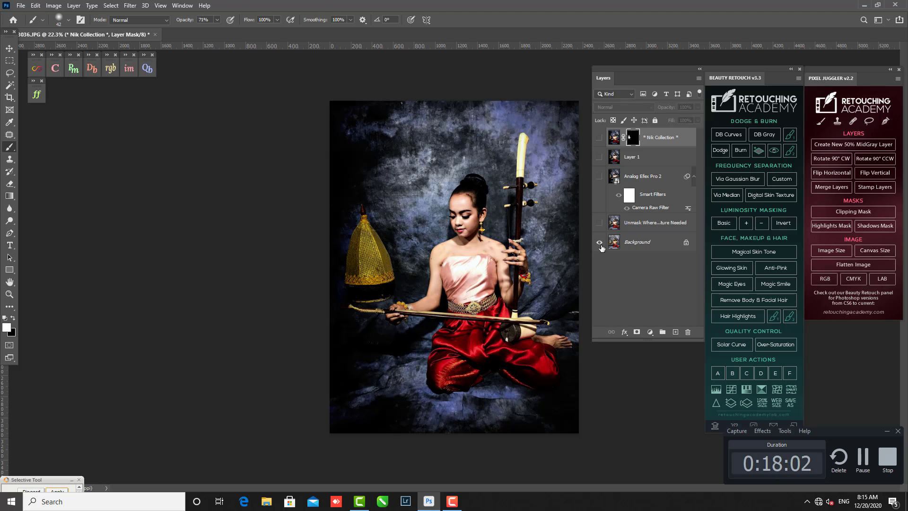
alt+click(599, 243)
alt+click(600, 243)
alt+click(599, 243)
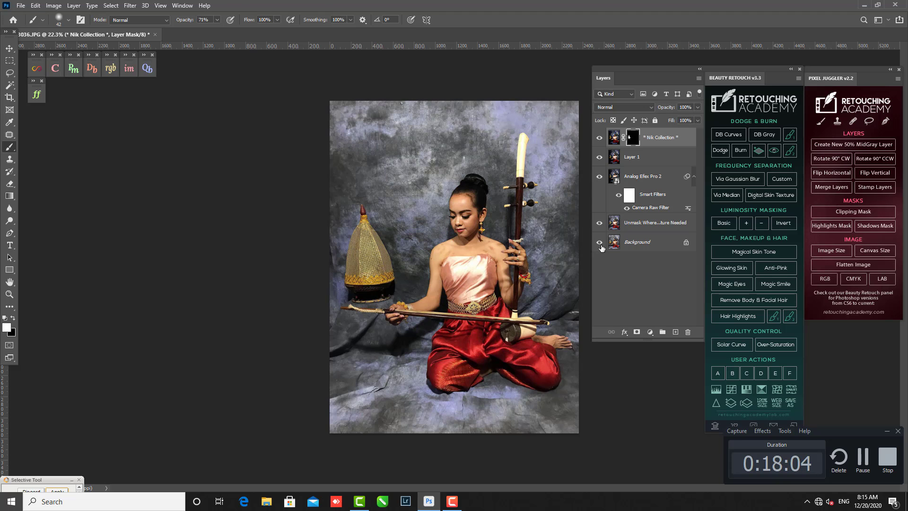
alt+click(599, 243)
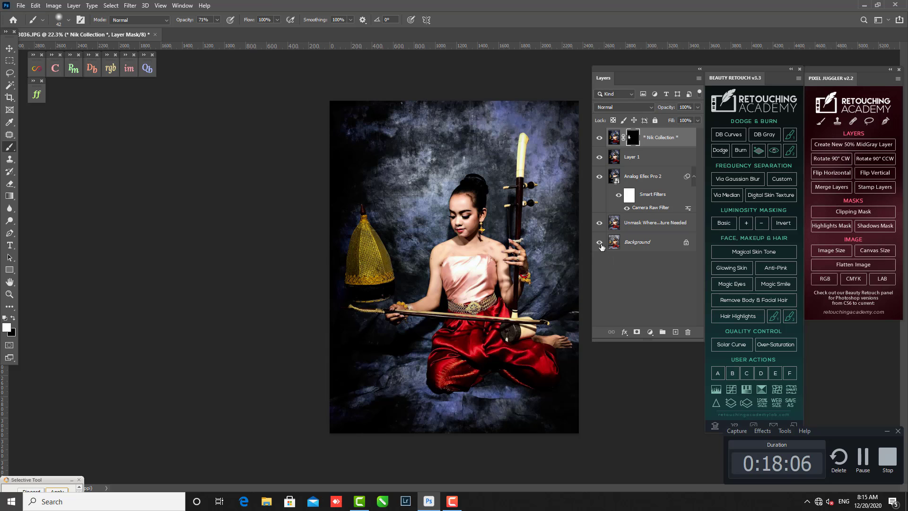
alt+click(599, 243)
alt+click(600, 243)
key(ctrl+minus)
key(backslash)
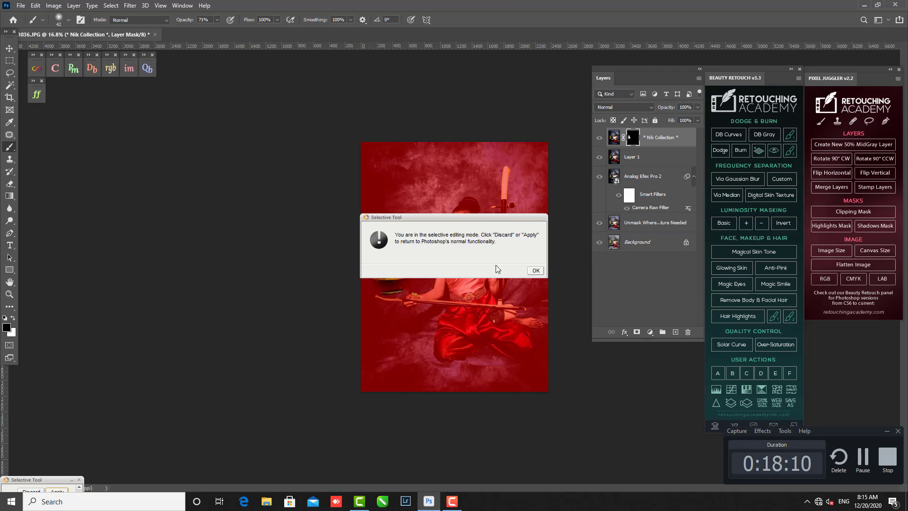
click(535, 270)
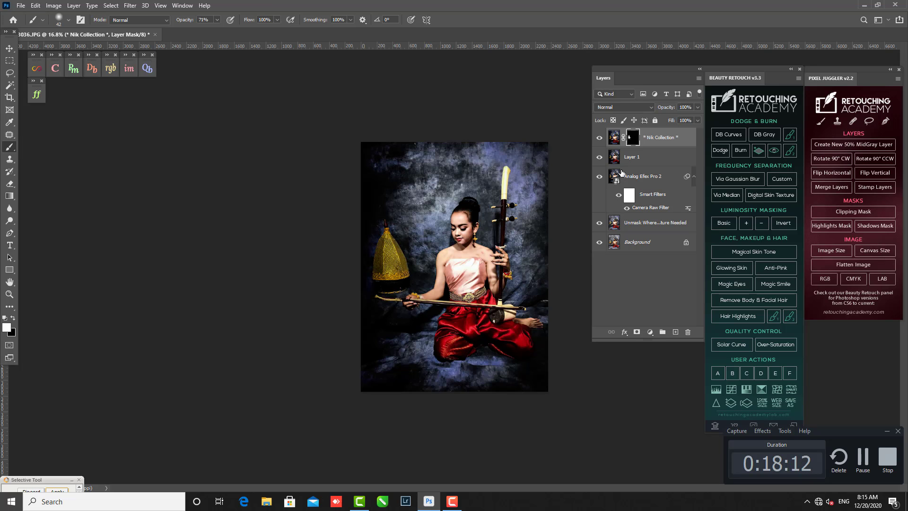
Save the portrait to the Desktop as JPEG 'IMG_3036g', keeping the default JPEG options.
key(ctrl+shift+s)
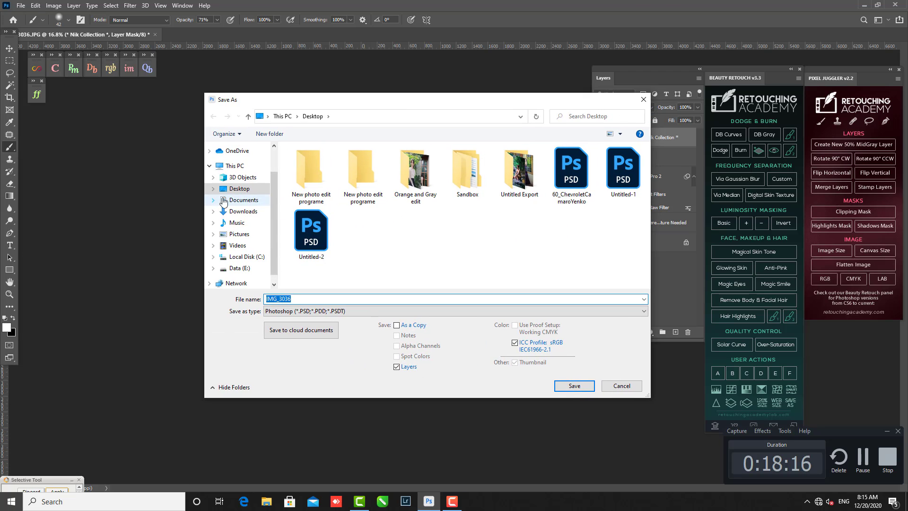
click(359, 246)
click(323, 310)
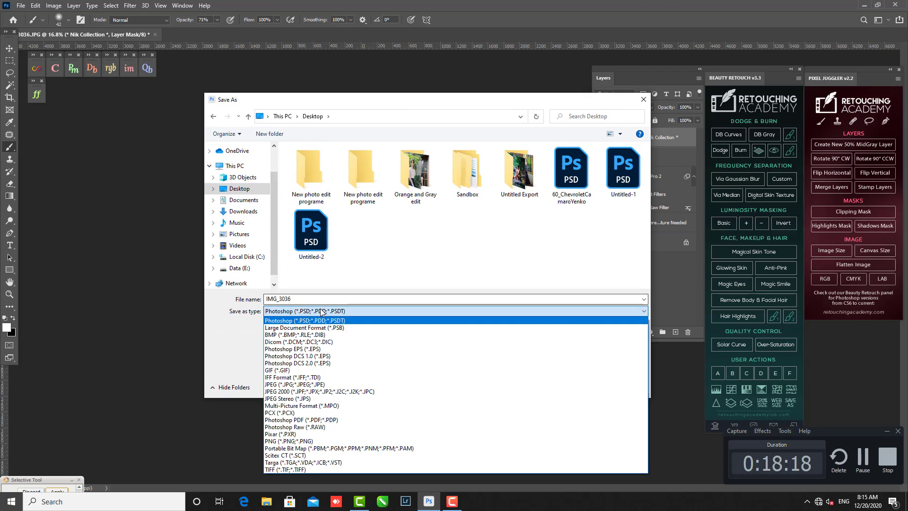
click(293, 384)
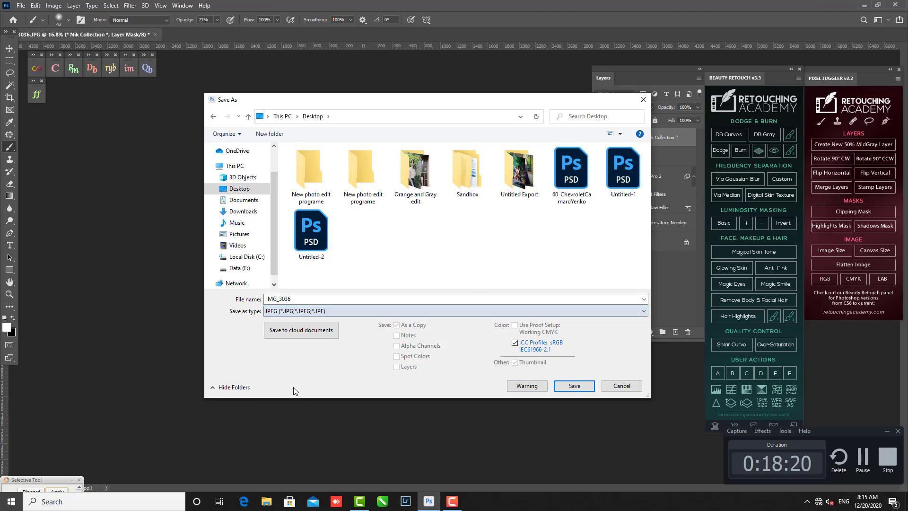
click(566, 389)
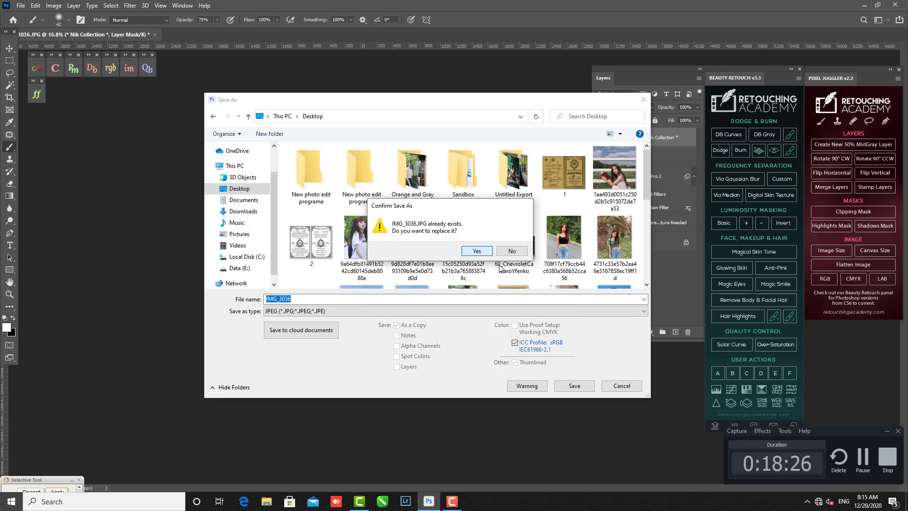
click(510, 251)
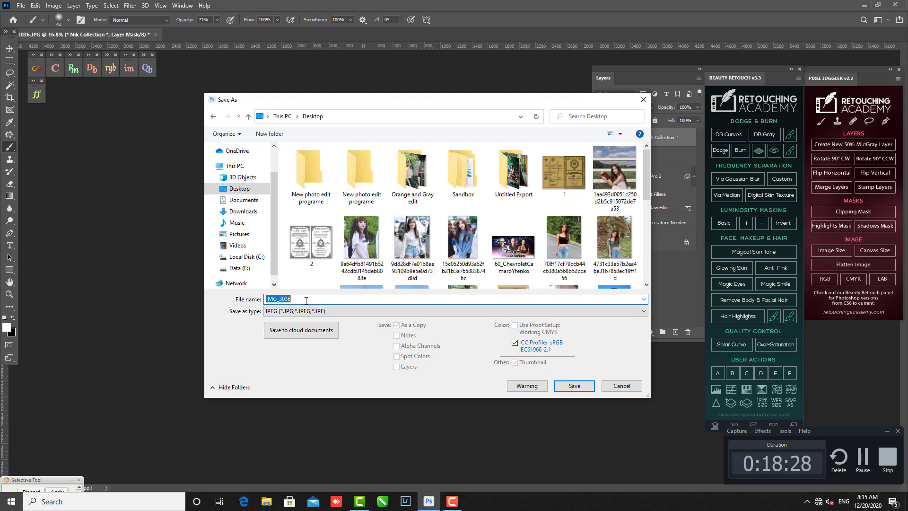
click(306, 300)
text(g)
click(574, 385)
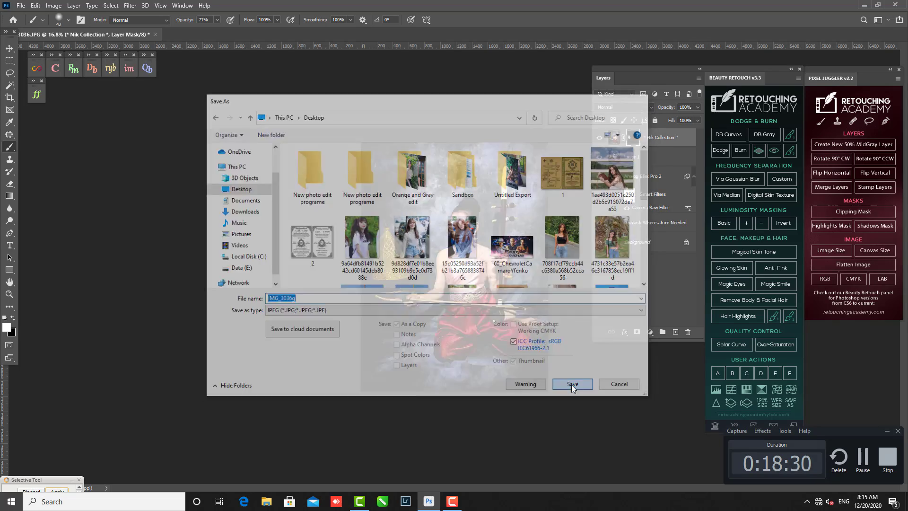
click(505, 125)
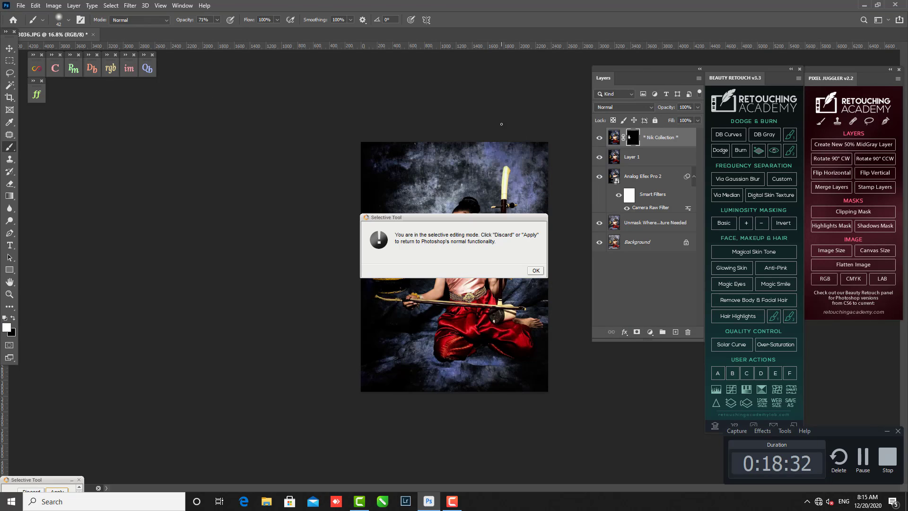